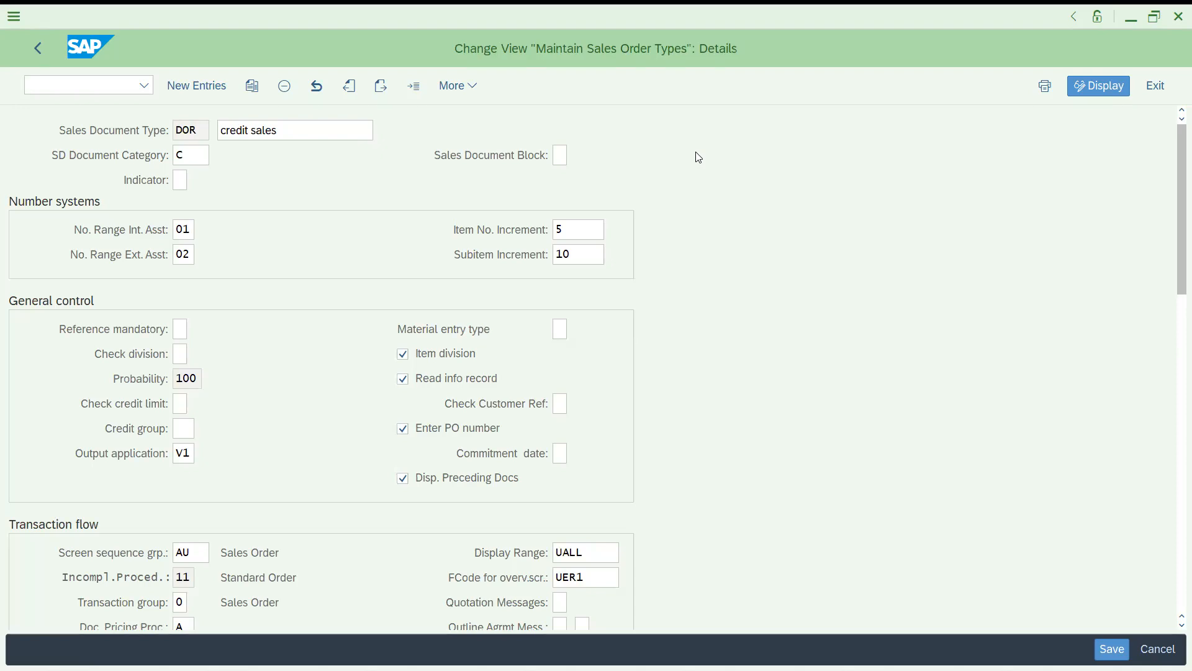
# Switch to the S4HANA workbook in Excel and view the CMR entry on the customer material info record sheet
pyautogui.hotkey('alt', 'Tab')
pyautogui.click(485, 236)
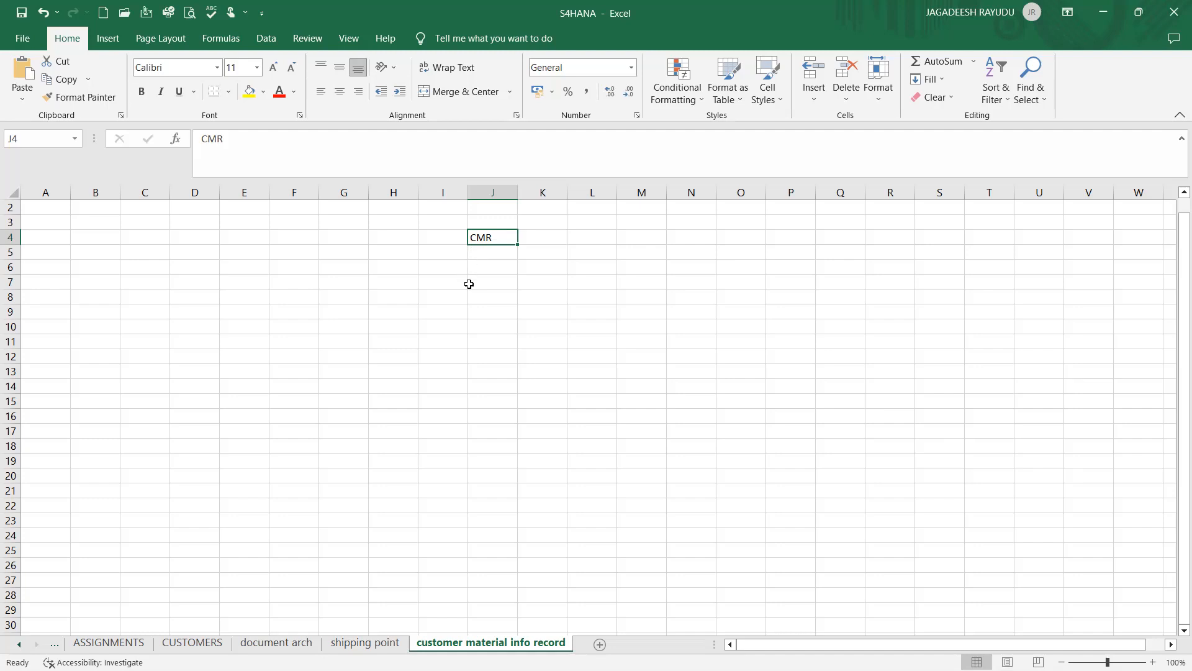
pyautogui.click(581, 327)
pyautogui.click(551, 308)
pyautogui.click(544, 293)
pyautogui.click(601, 301)
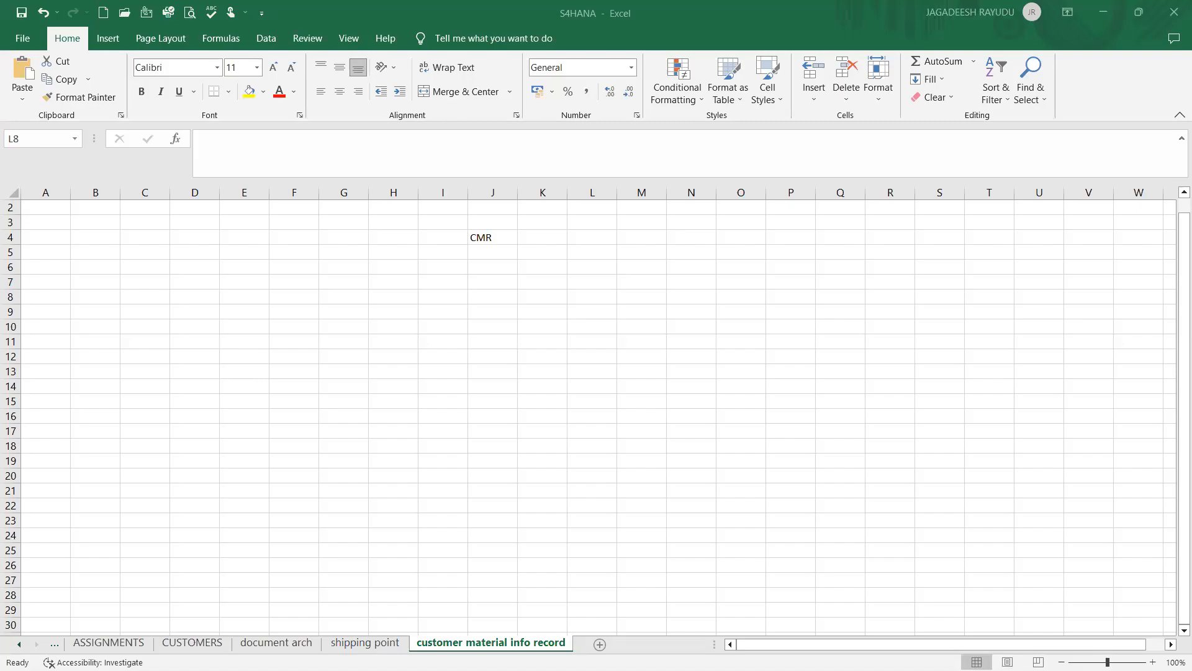
# Switch to SAP and start the Change Material transaction for material 113, keeping the preselected views
pyautogui.click(83, 83)
pyautogui.write('/NMM03')
pyautogui.press('Return')
pyautogui.click(230, 150)
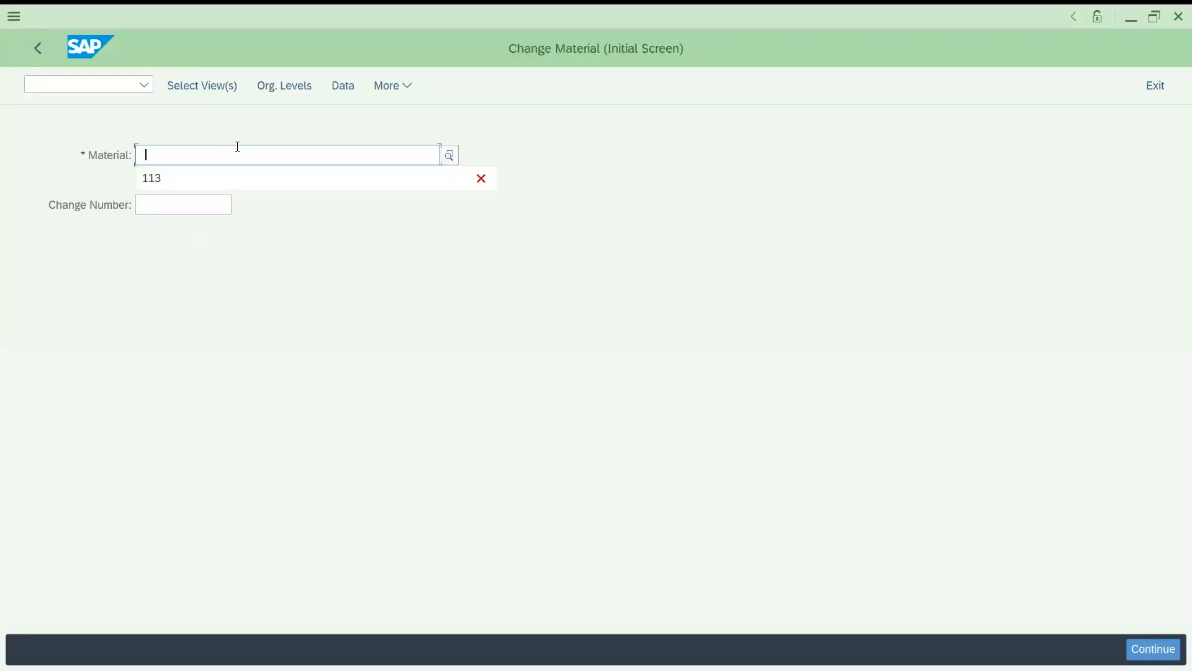
pyautogui.write('113')
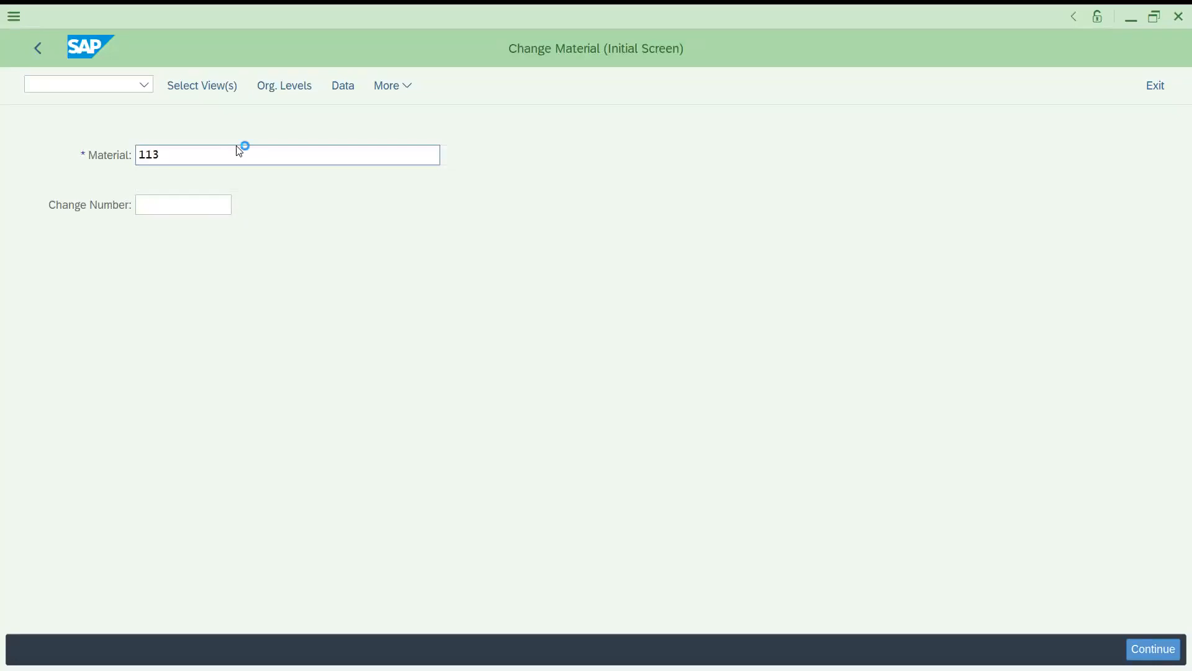
pyautogui.press('Return')
pyautogui.press('Return')
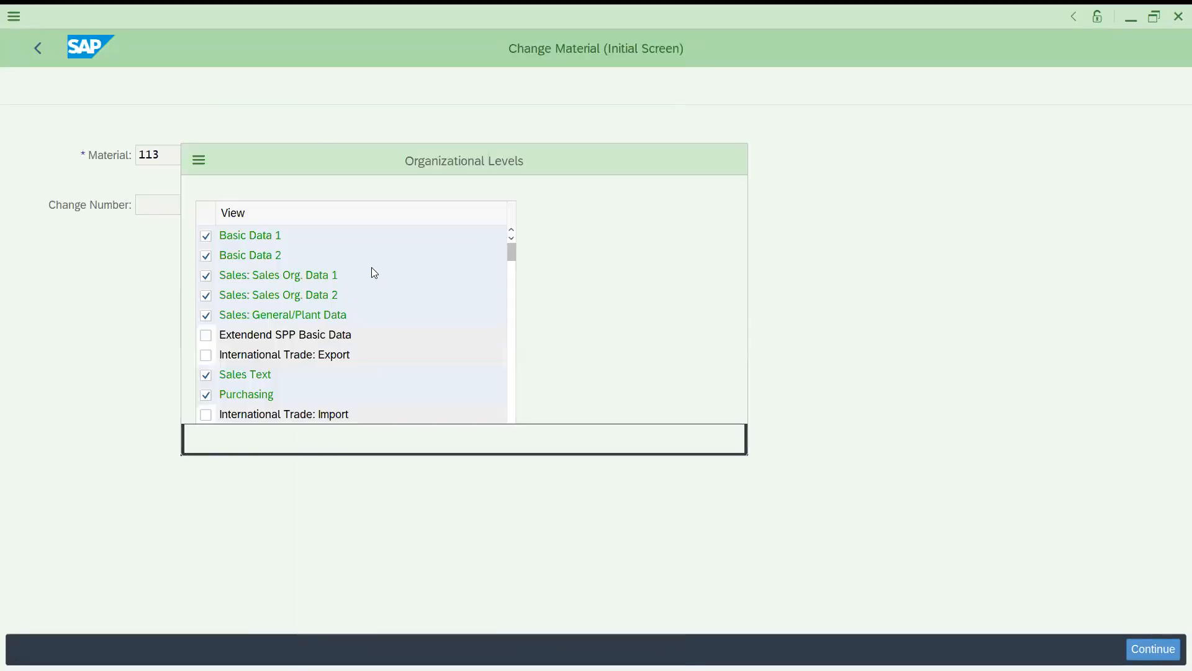
pyautogui.press('Return')
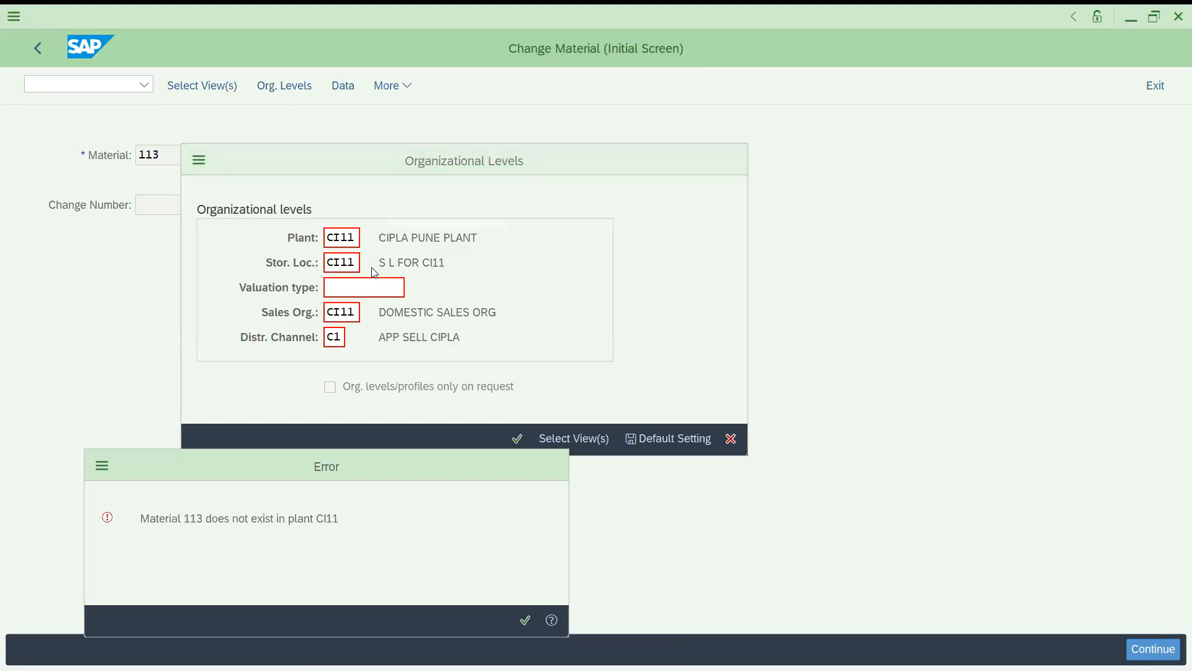
pyautogui.press('Return')
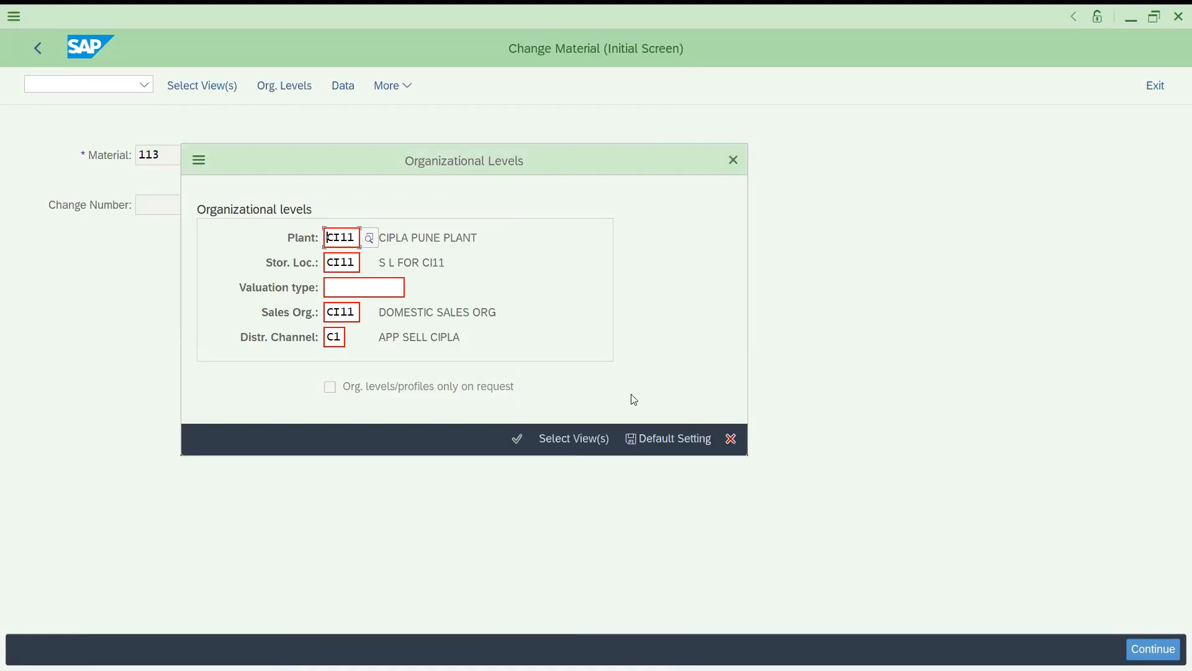
# Replace the plant with DRP1 in the organizational levels
pyautogui.press('Delete')
pyautogui.press('Delete')
pyautogui.press('Delete')
pyautogui.press('Delete')
pyautogui.click(385, 261)
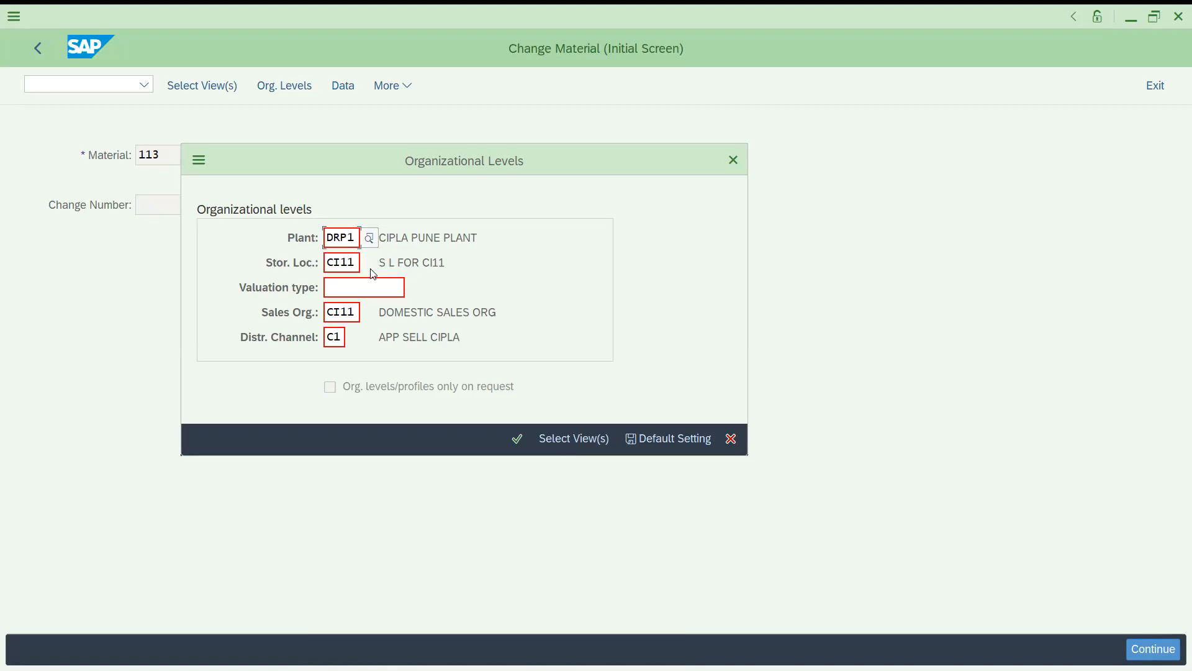
# Set the storage location to sale and the sales organization to DRT1
pyautogui.click(326, 262)
pyautogui.hotkey('ctrl', 'a')
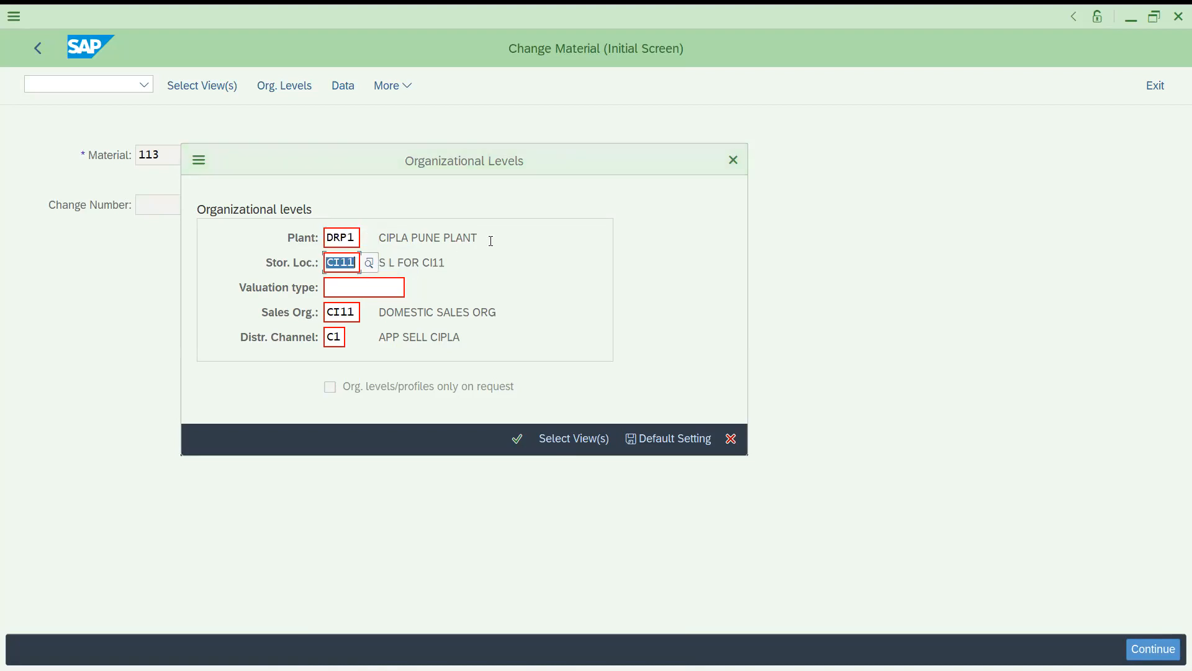
pyautogui.press('Delete')
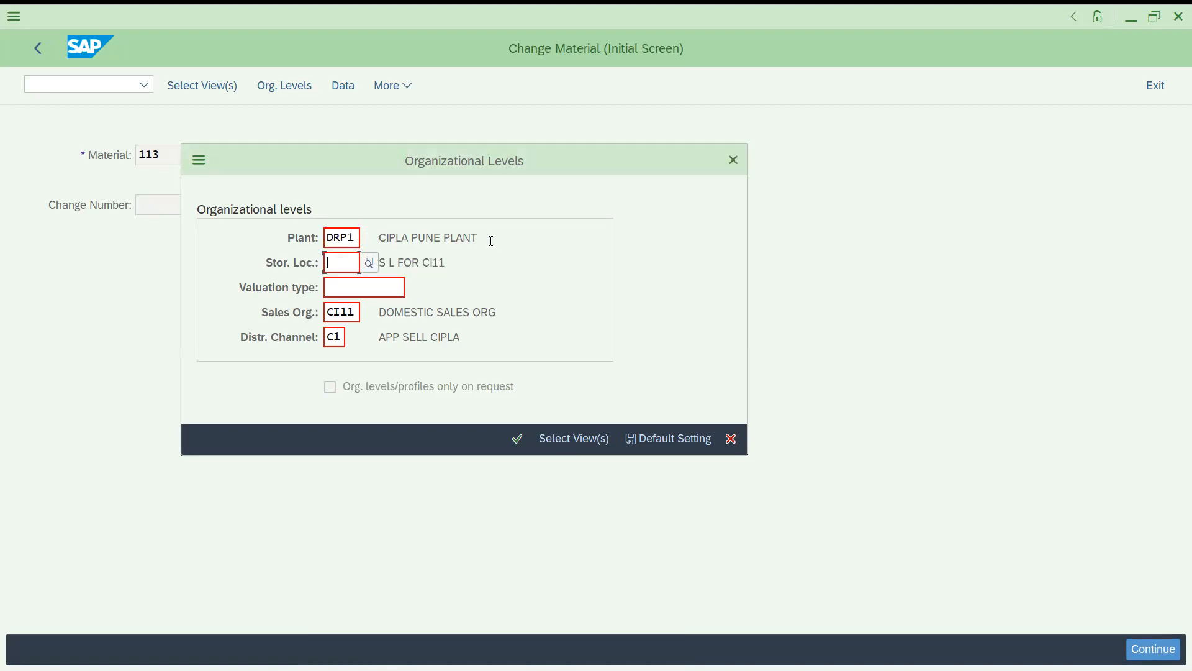
pyautogui.write('sale')
pyautogui.doubleClick(330, 312)
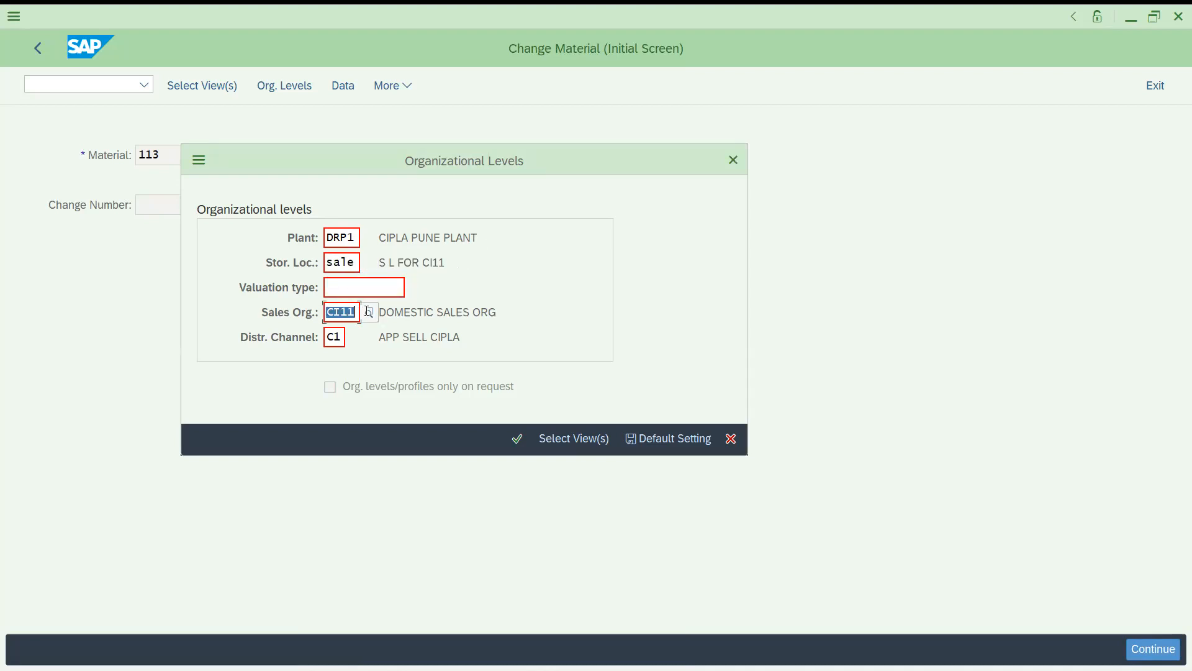
pyautogui.press('Delete')
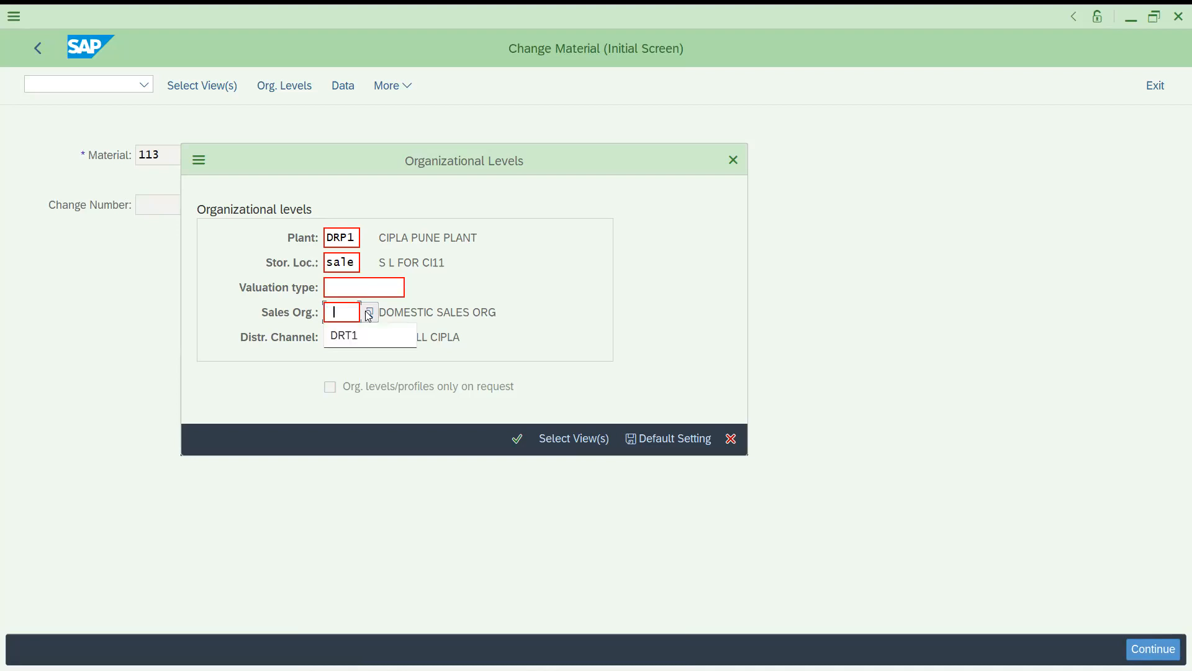
pyautogui.click(331, 335)
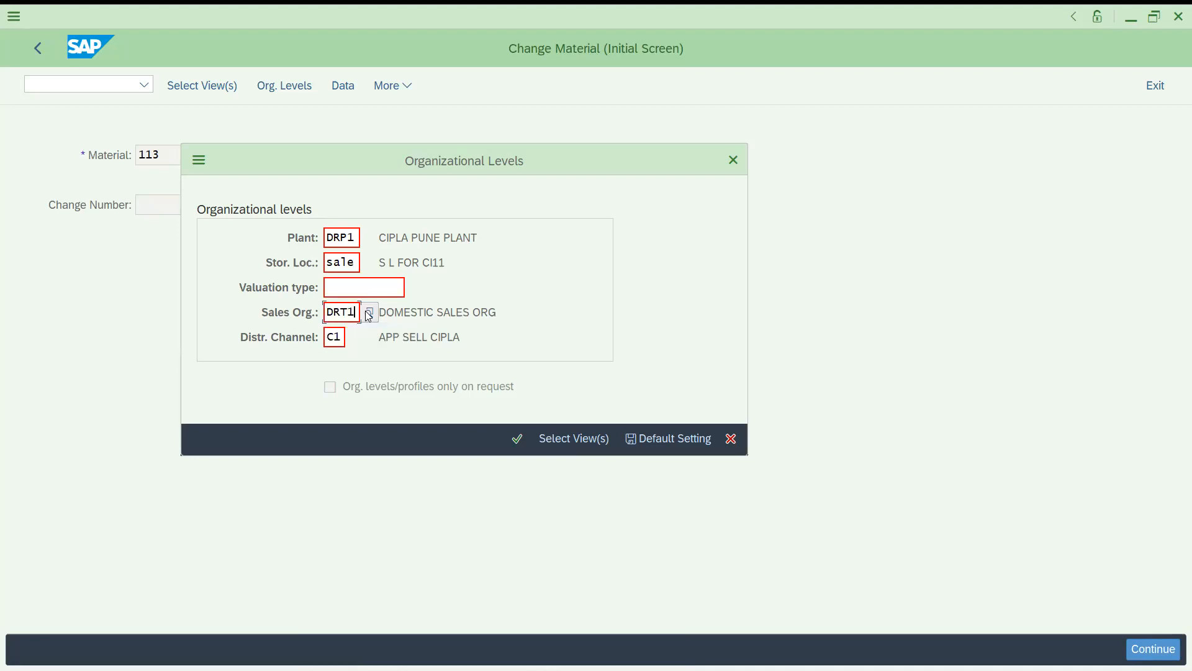
# Replace the distribution channel with the suggested entry and store the organizational levels as the default setting to open the material
pyautogui.doubleClick(328, 337)
pyautogui.press('BackSpace')
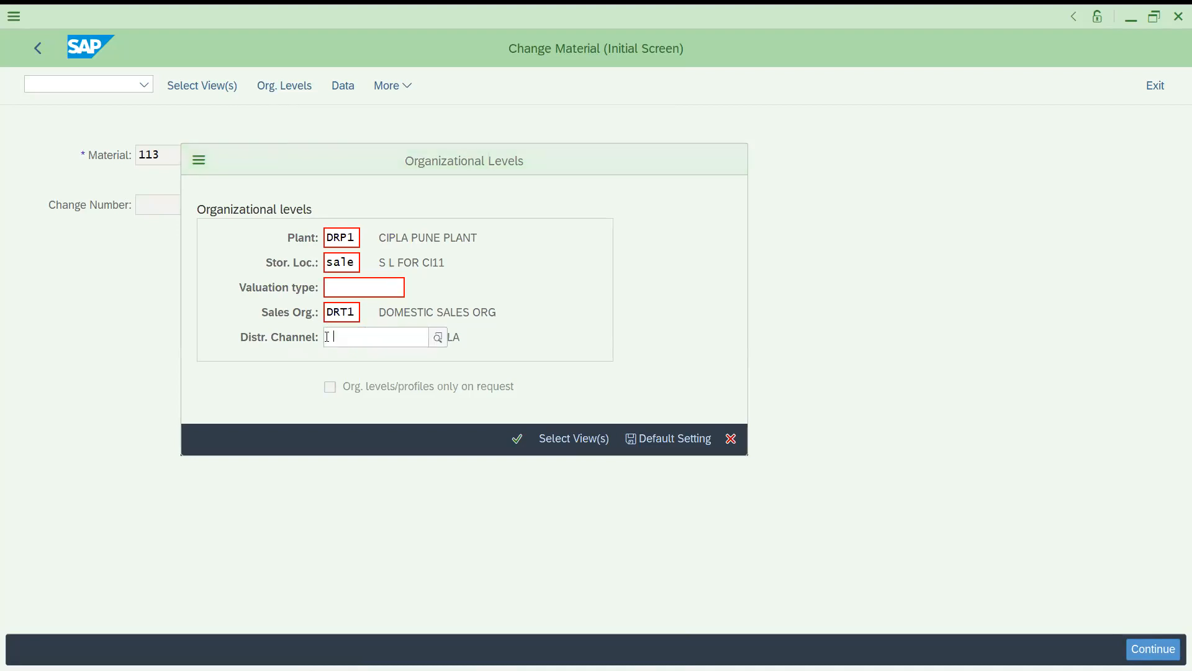
pyautogui.press('BackSpace')
pyautogui.press('BackSpace')
pyautogui.press('BackSpace')
pyautogui.click(337, 360)
pyautogui.click(672, 441)
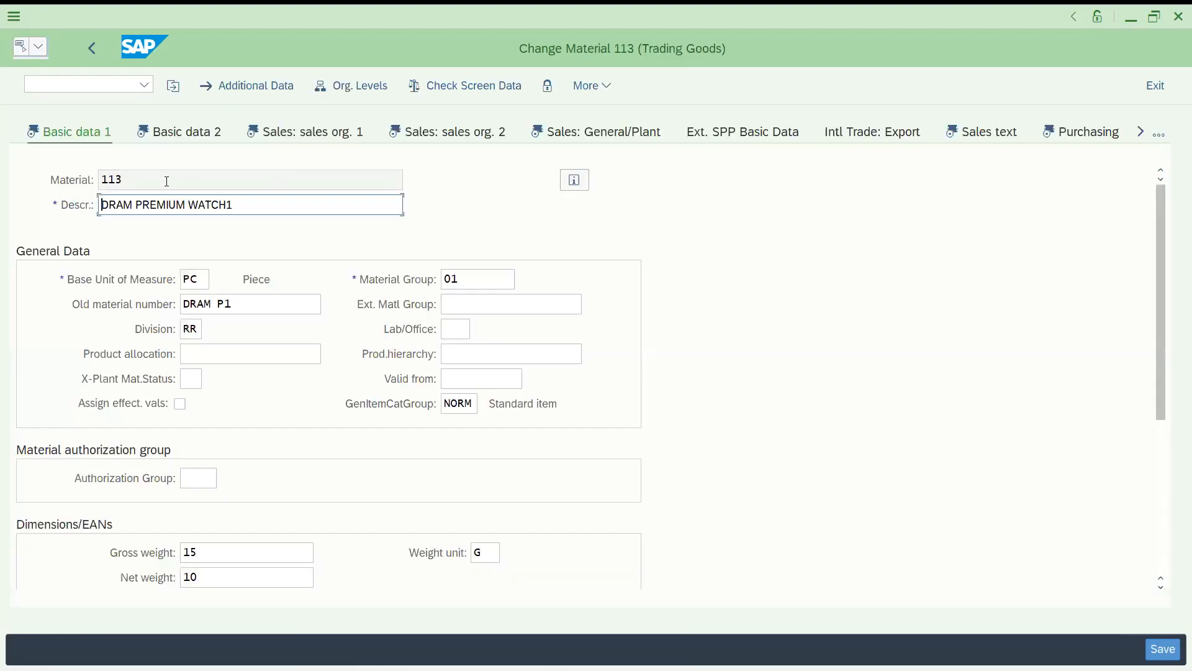
# Examine the material number and description in the basic data of material 113
pyautogui.click(245, 207)
pyautogui.moveTo(234, 205); pyautogui.dragTo(57, 200)
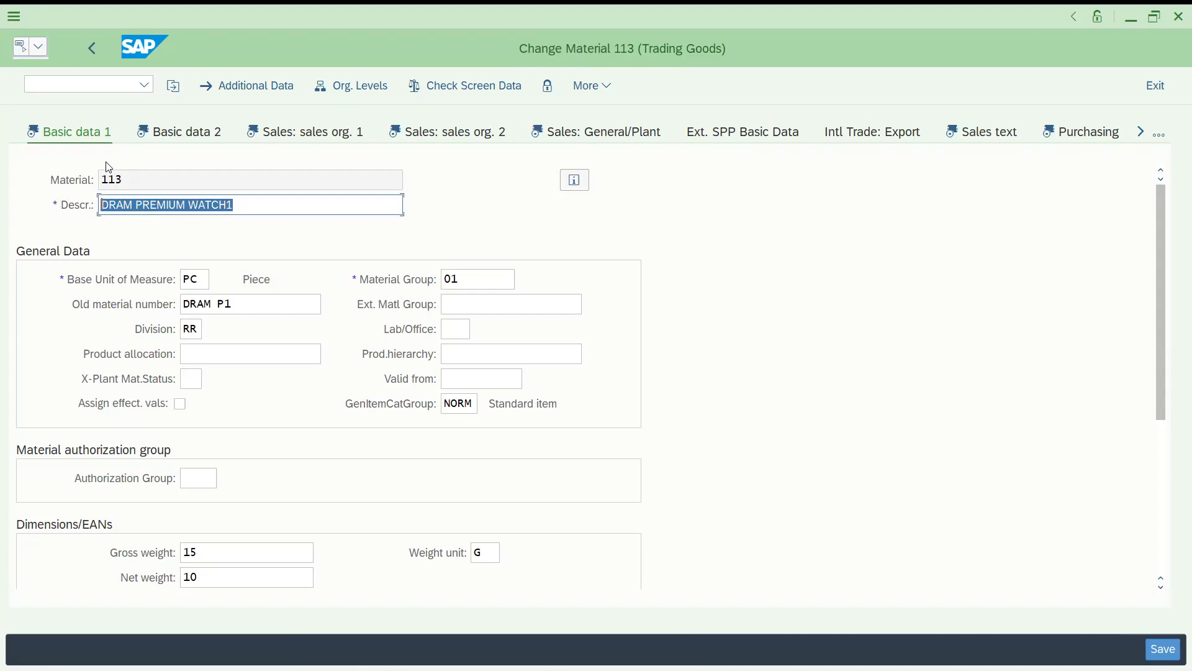
pyautogui.moveTo(132, 181); pyautogui.dragTo(73, 180)
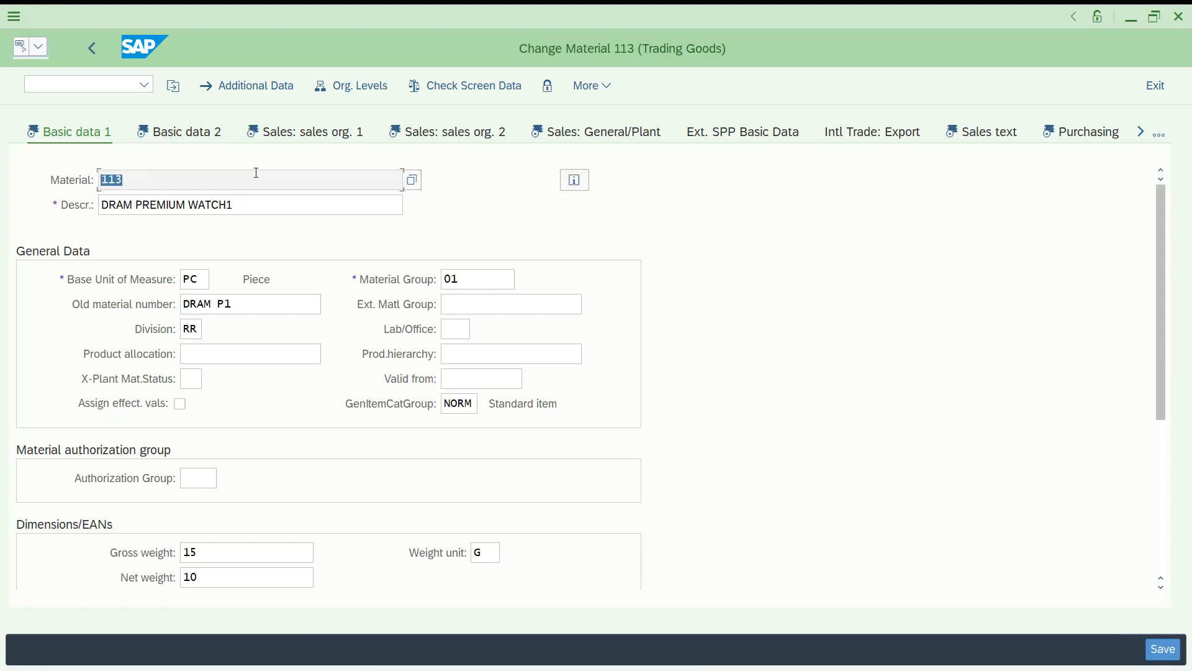
pyautogui.click(173, 186)
pyautogui.click(232, 205)
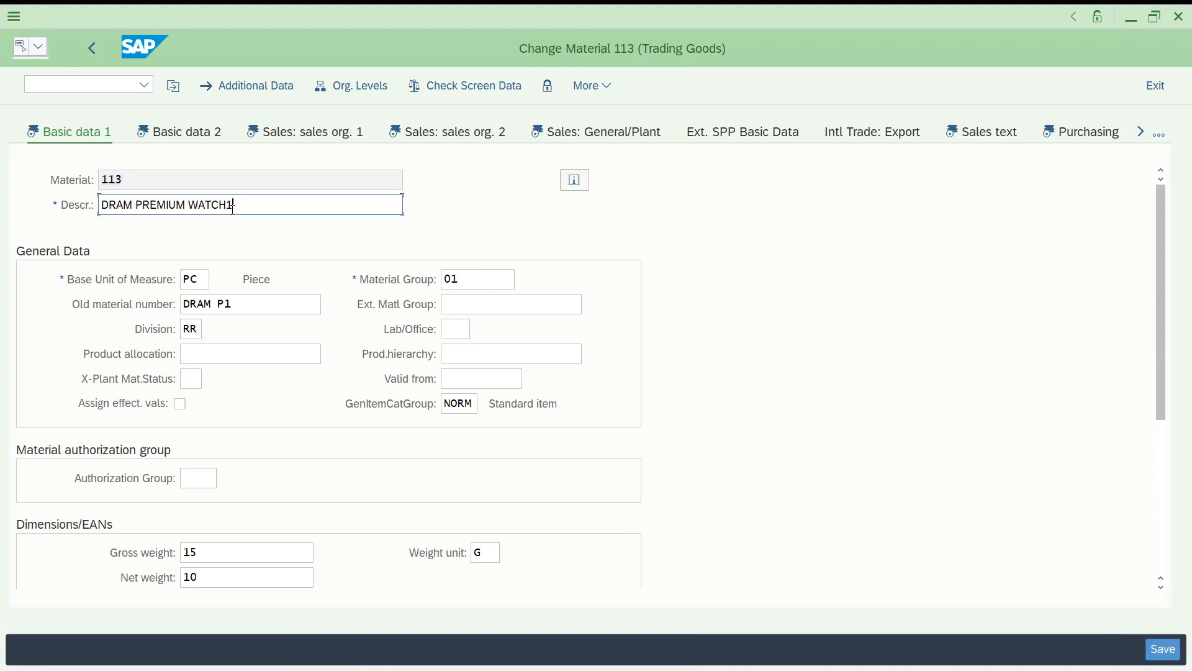
pyautogui.click(133, 180)
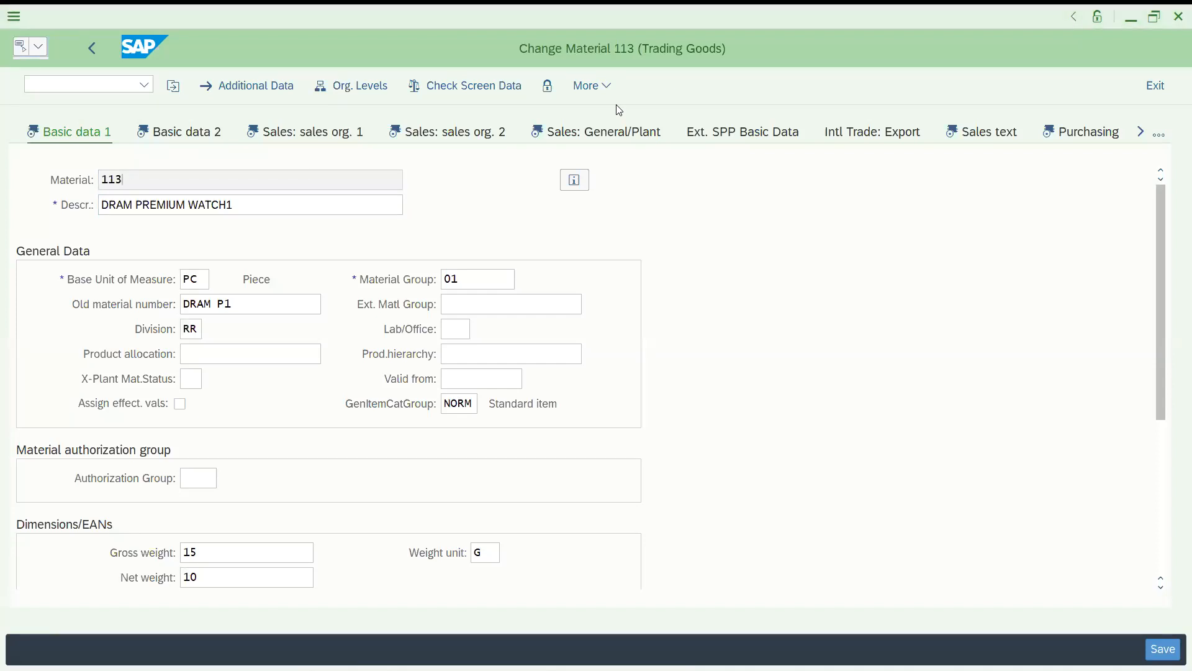
# Switch to the Excel workbook and enter the material number 113 in cell J9
pyautogui.hotkey('alt', 'Tab')
pyautogui.click(494, 307)
pyautogui.write('113')
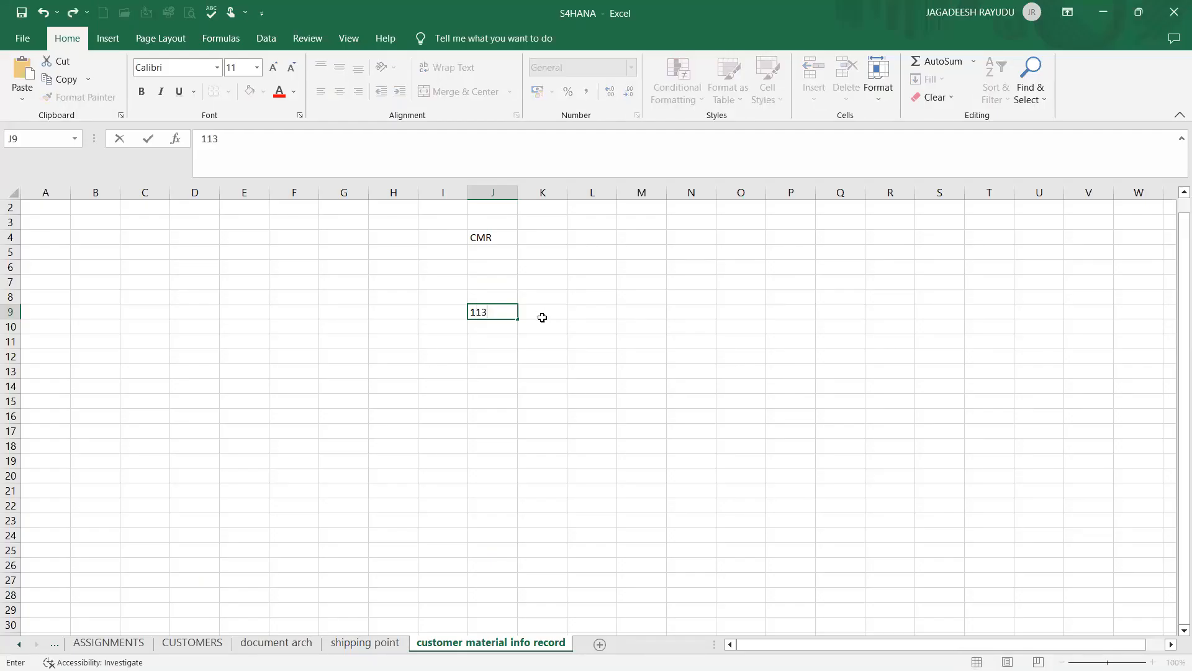
pyautogui.click(540, 311)
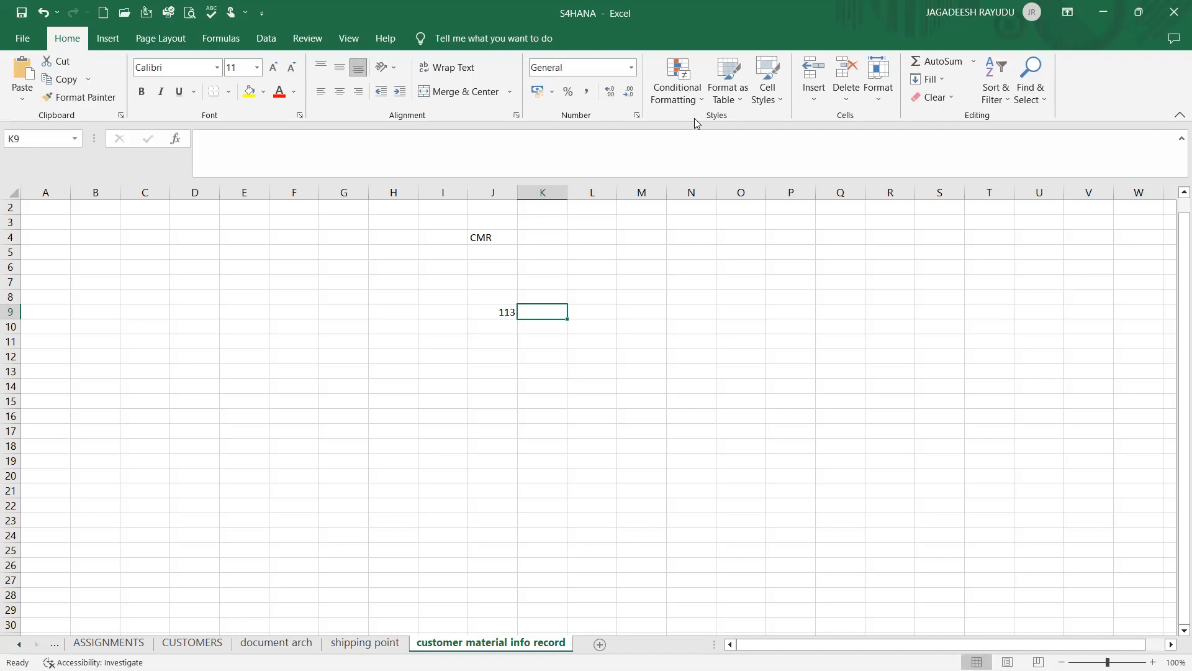
# Copy the material description DRAM PREMIUM WATCH1 from SAP into cell K9 in Excel and autofit column K
pyautogui.hotkey('alt', 'Tab')
pyautogui.moveTo(267, 203); pyautogui.dragTo(36, 209)
pyautogui.hotkey('ctrl', 'c')
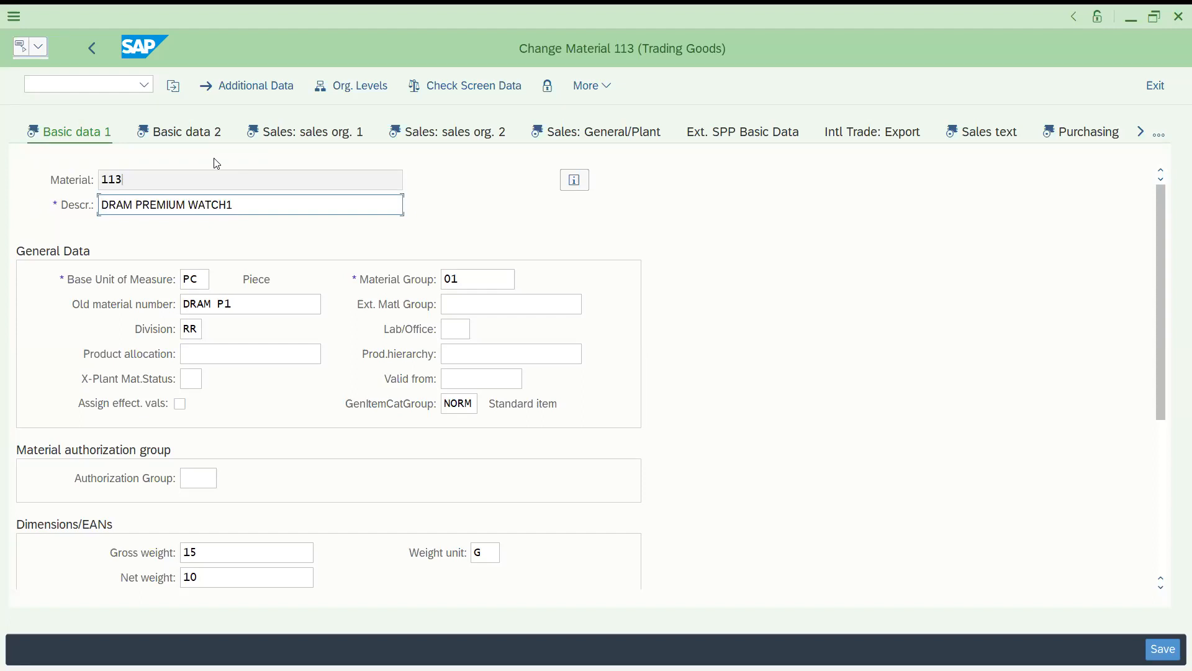
pyautogui.hotkey('alt', 'Tab')
pyautogui.hotkey('ctrl', 'v')
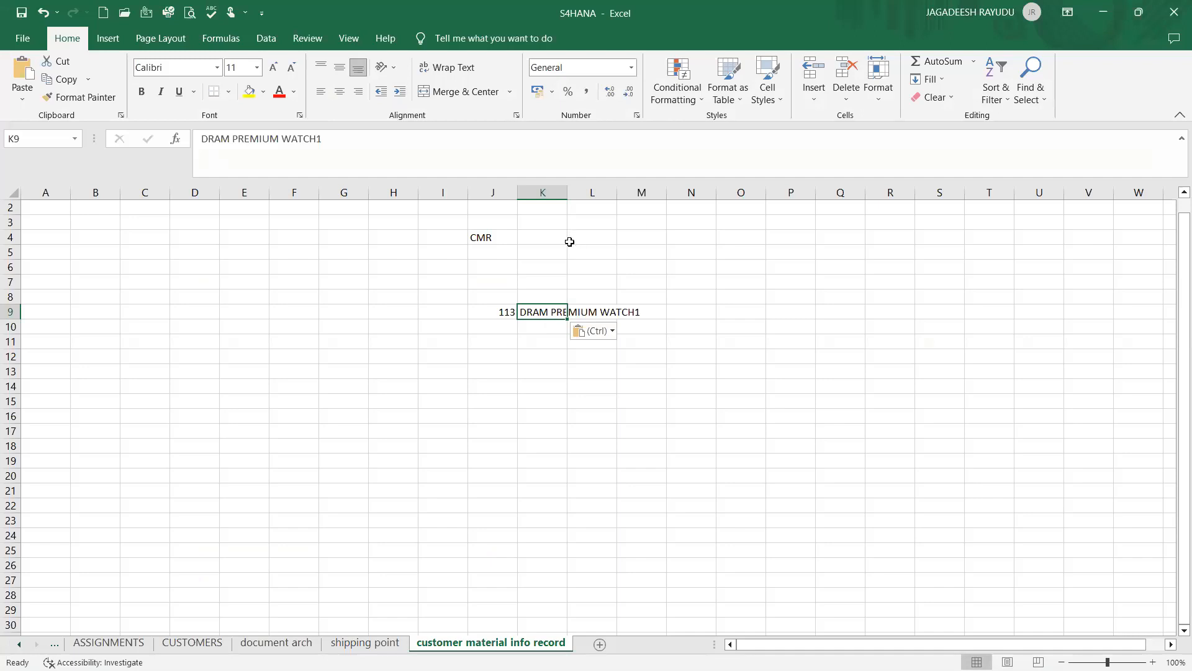
pyautogui.doubleClick(567, 192)
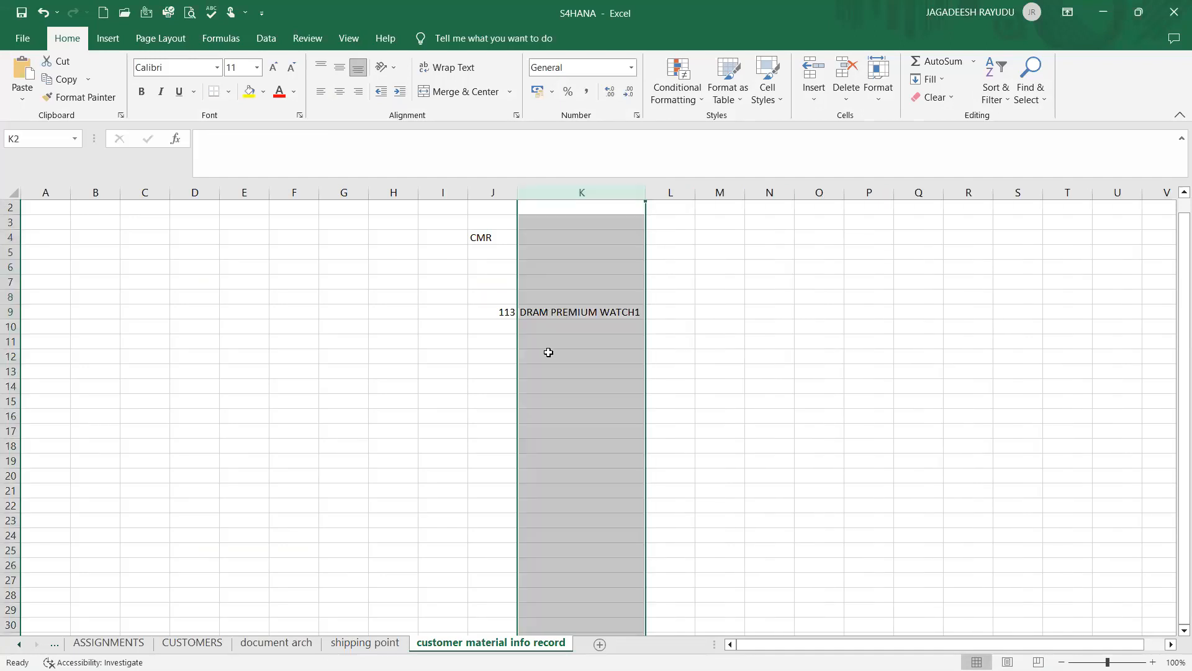
pyautogui.click(545, 354)
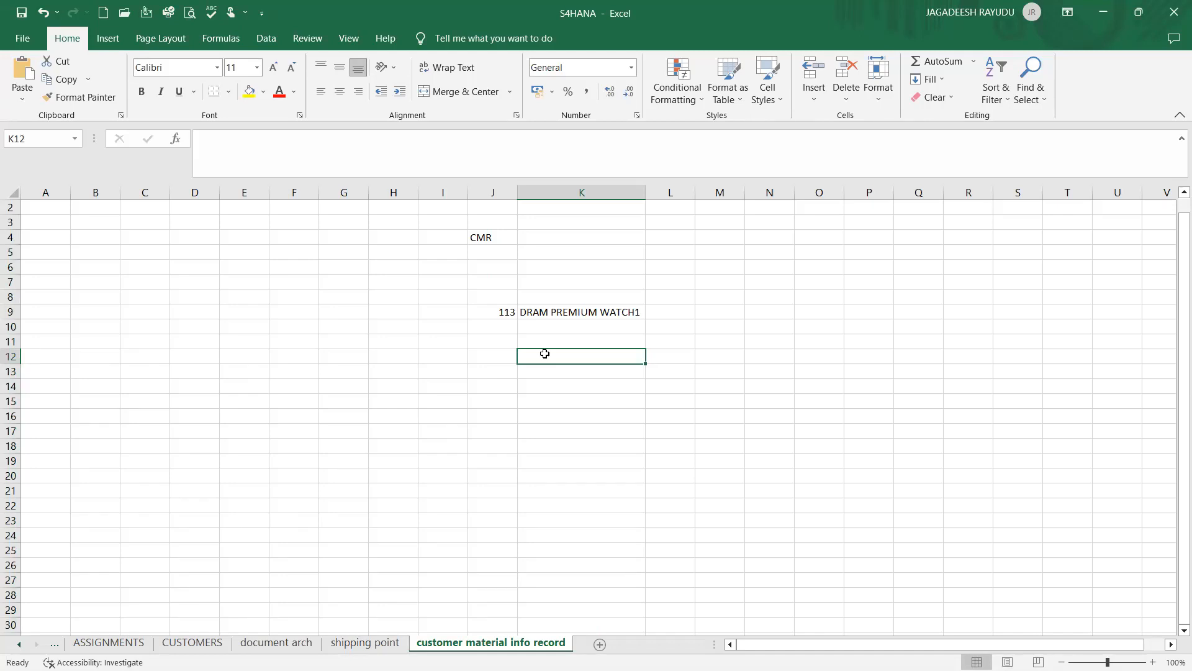
pyautogui.click(485, 328)
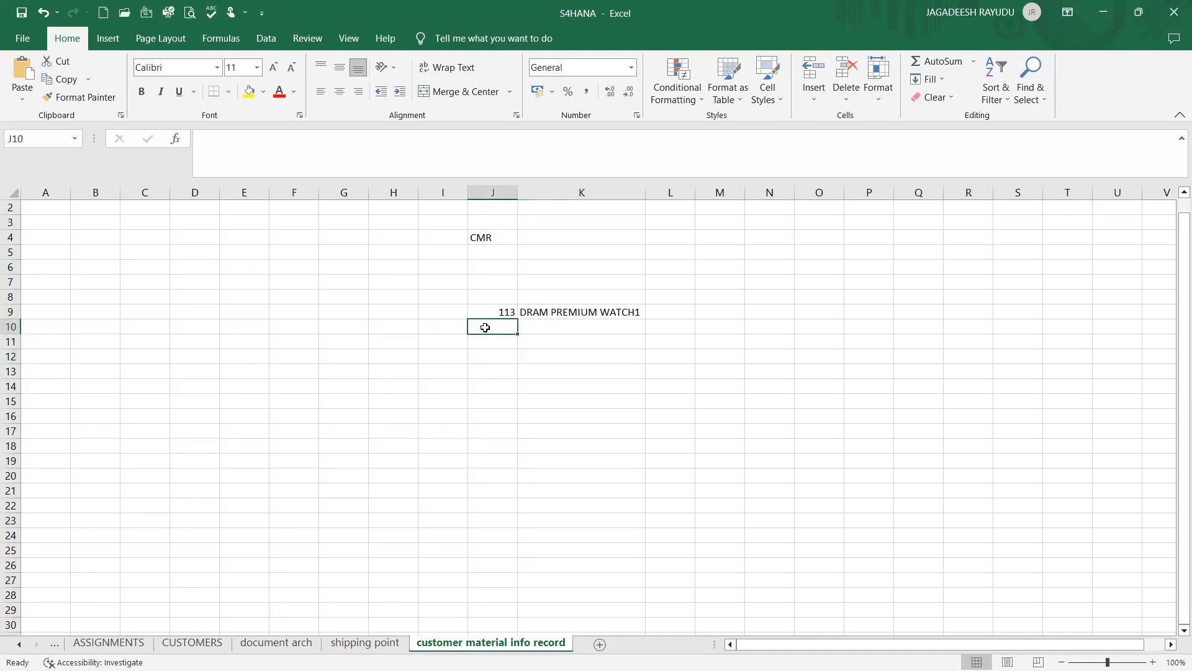
pyautogui.click(499, 311)
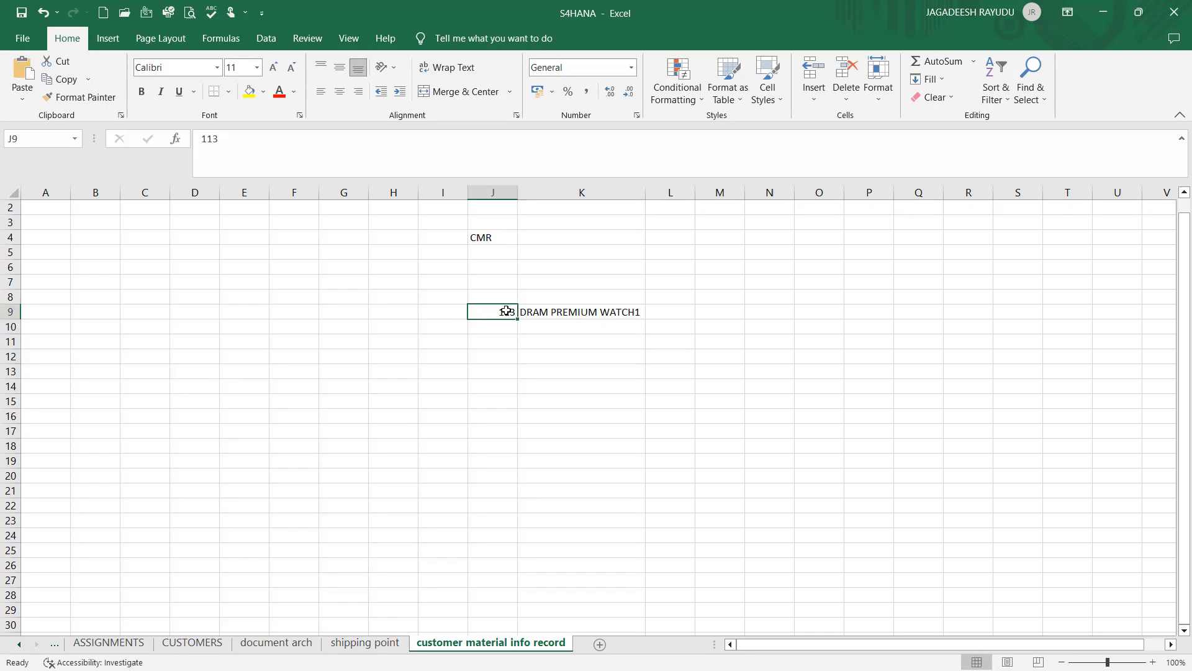
pyautogui.click(537, 312)
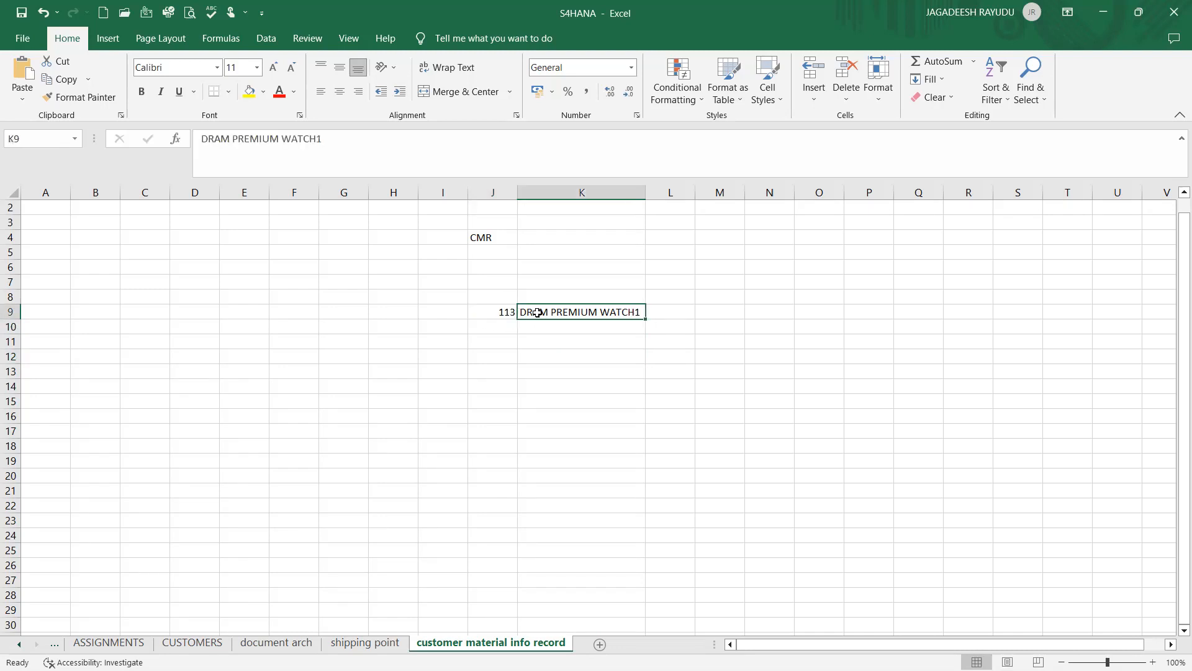
pyautogui.click(483, 357)
pyautogui.click(483, 377)
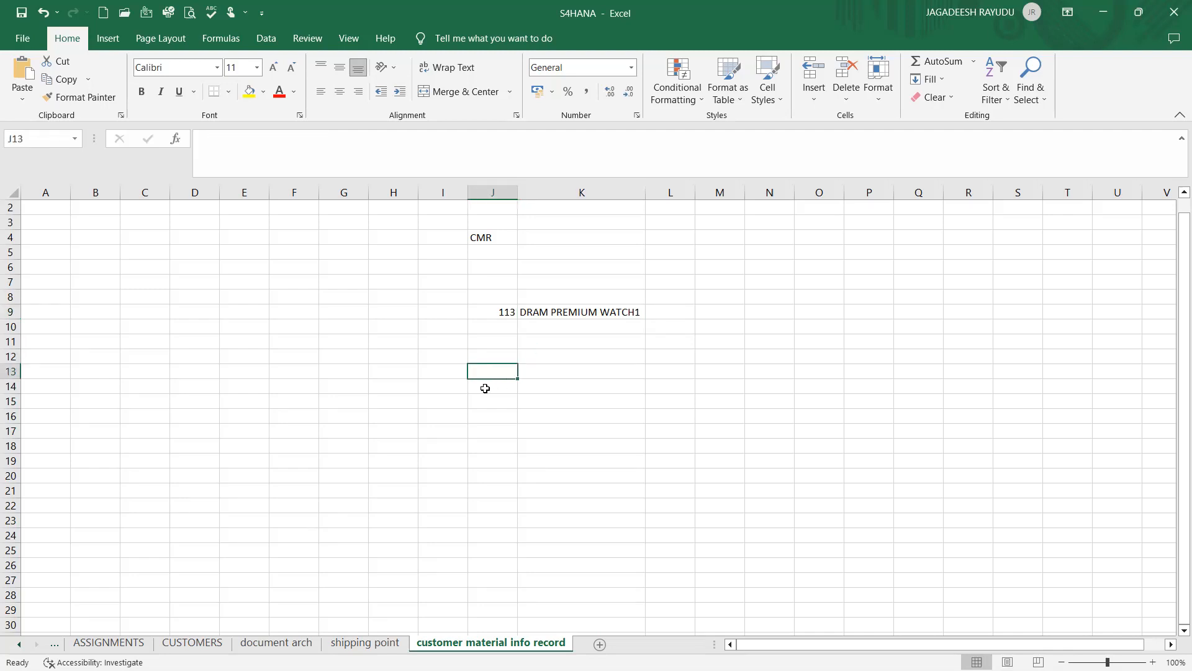
pyautogui.write('12323')
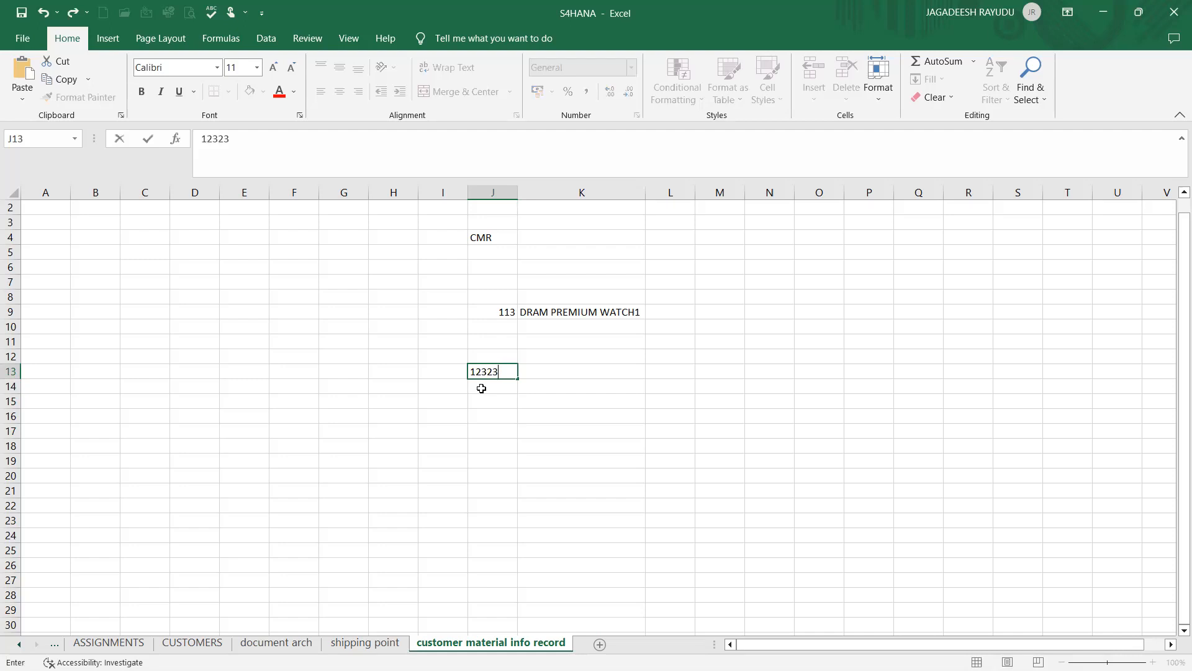
pyautogui.write('223222222')
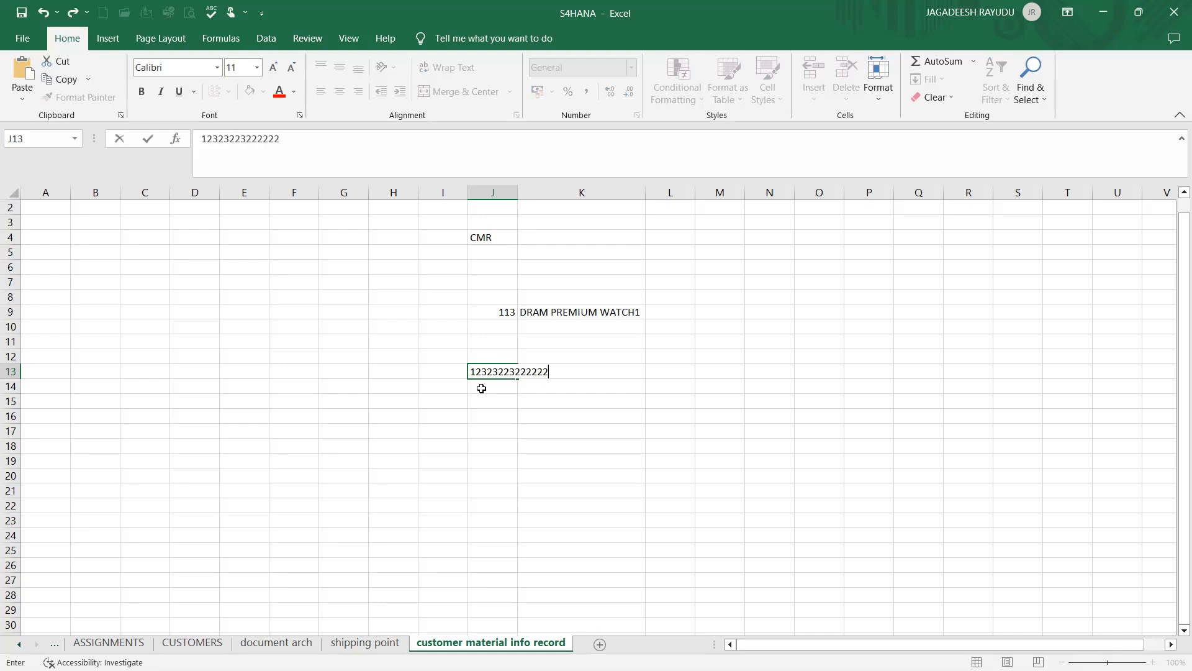
pyautogui.press('Return')
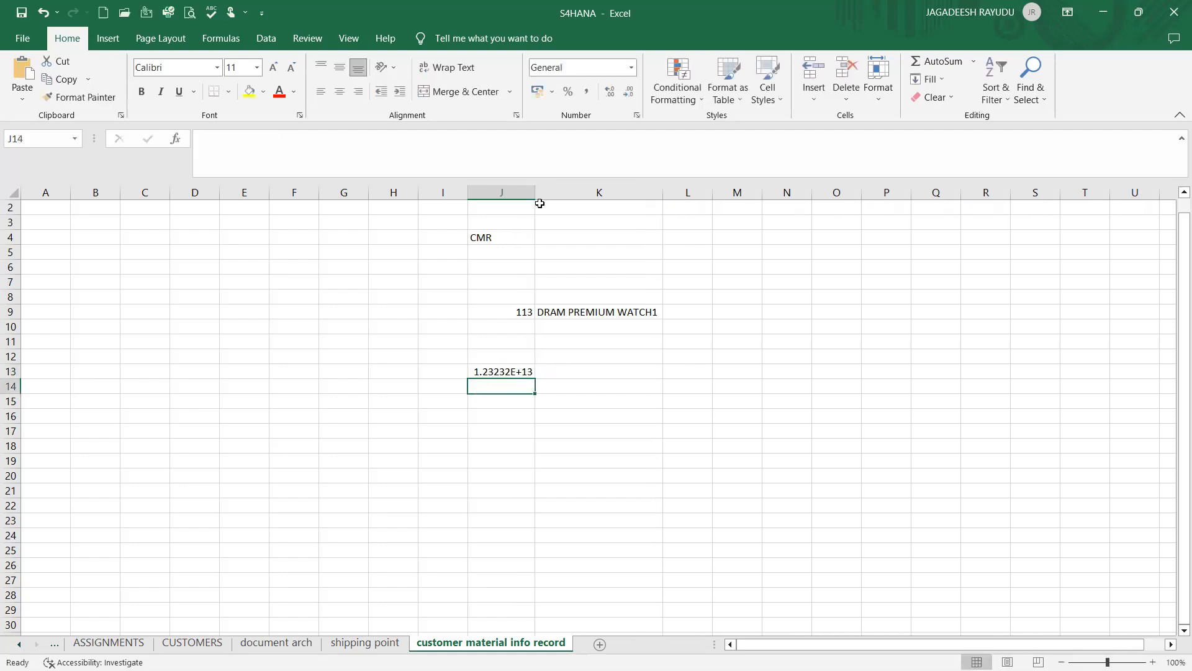
# Widen column J and set the number format of cell J13 to Text
pyautogui.moveTo(536, 192); pyautogui.dragTo(642, 186)
pyautogui.click(570, 362)
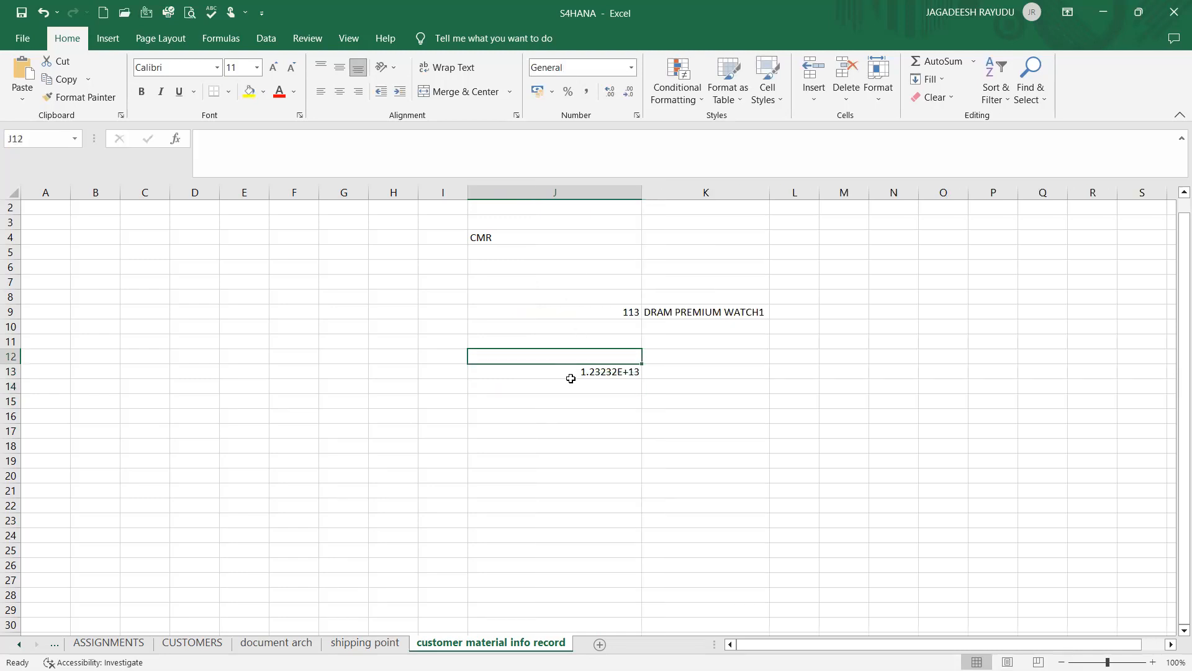
pyautogui.click(571, 371)
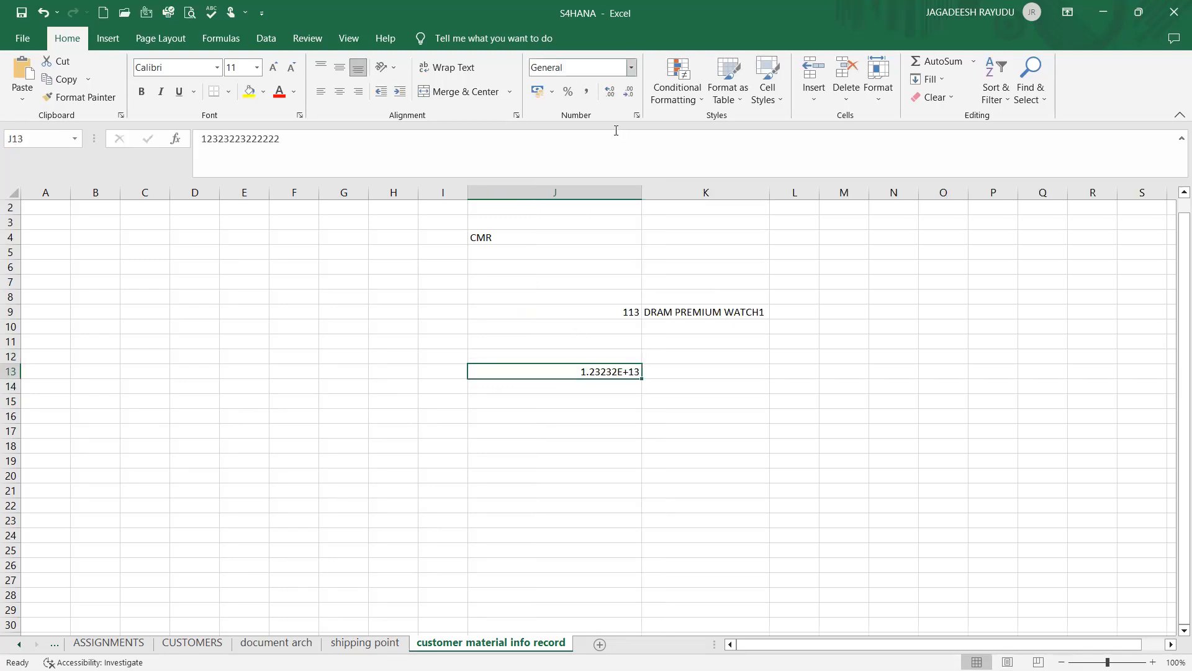
pyautogui.click(631, 67)
pyautogui.write('Text')
pyautogui.press('Return')
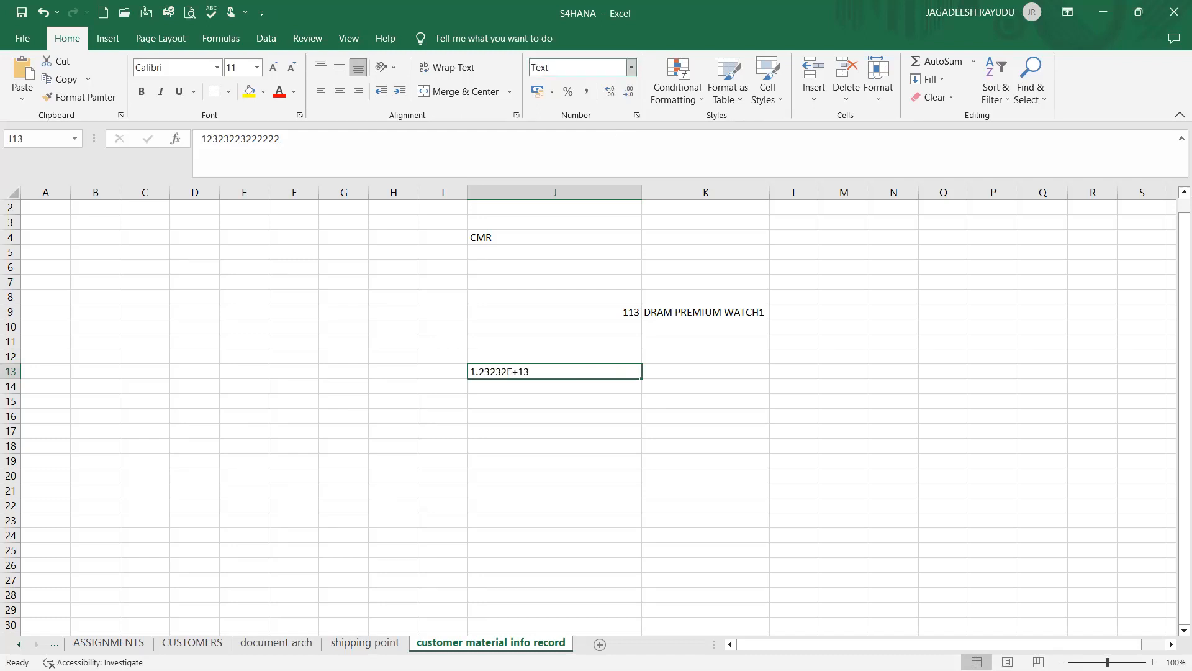
pyautogui.click(551, 393)
pyautogui.click(537, 371)
pyautogui.write('1234242322222')
pyautogui.press('Return')
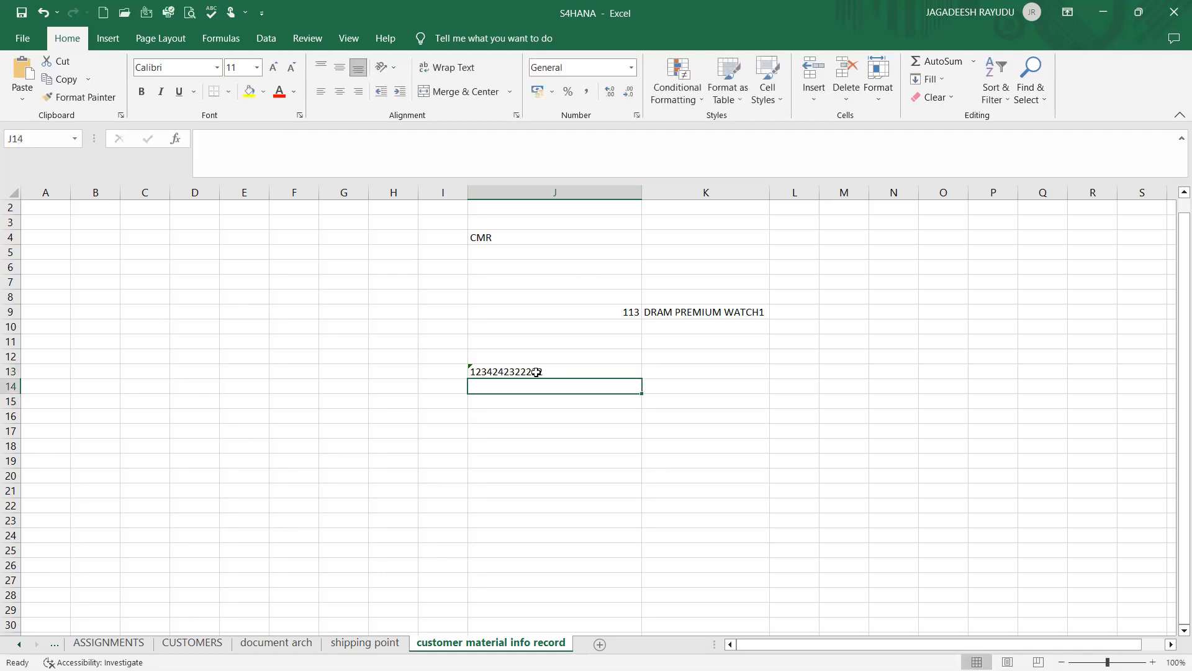
pyautogui.click(509, 368)
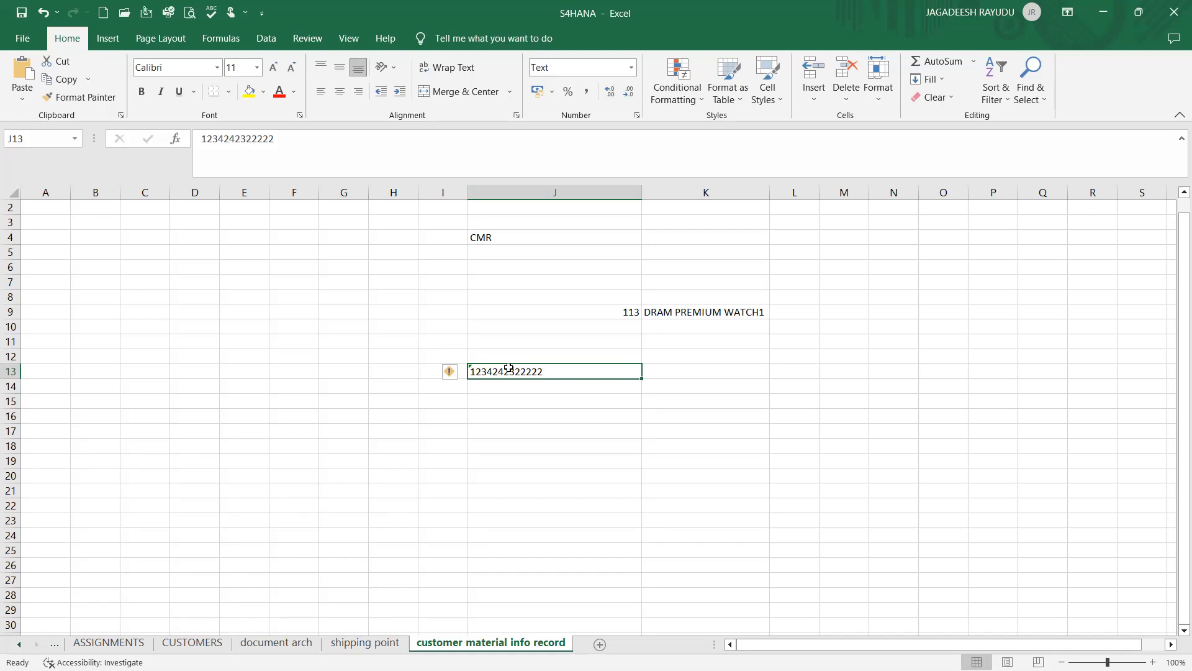
# Copy the material description from K9 to K13 and change the copy to DRAM PREMIUM WATCH2
pyautogui.click(736, 317)
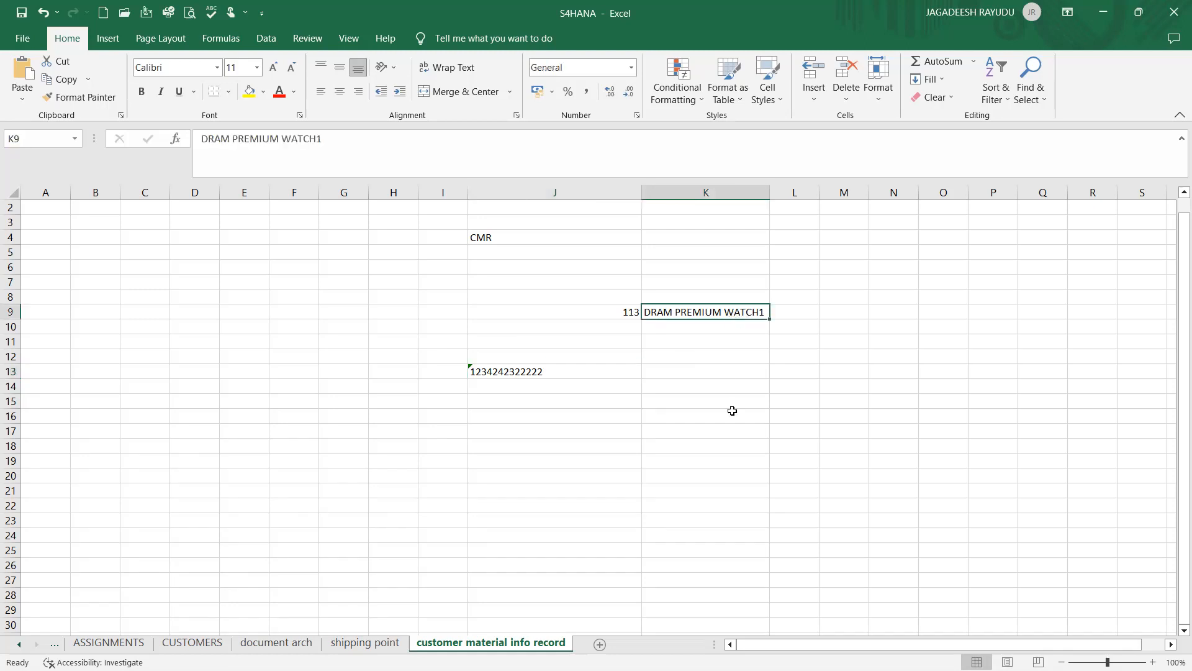
pyautogui.hotkey('ctrl', 'c')
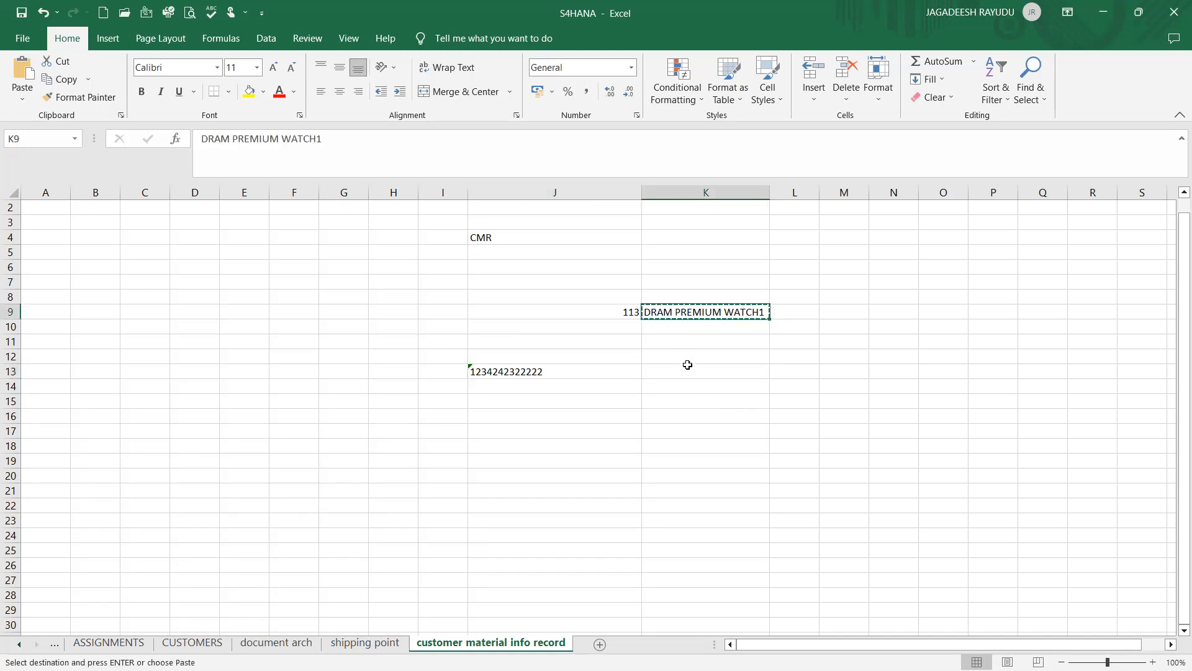
pyautogui.click(688, 364)
pyautogui.hotkey('ctrl', 'v')
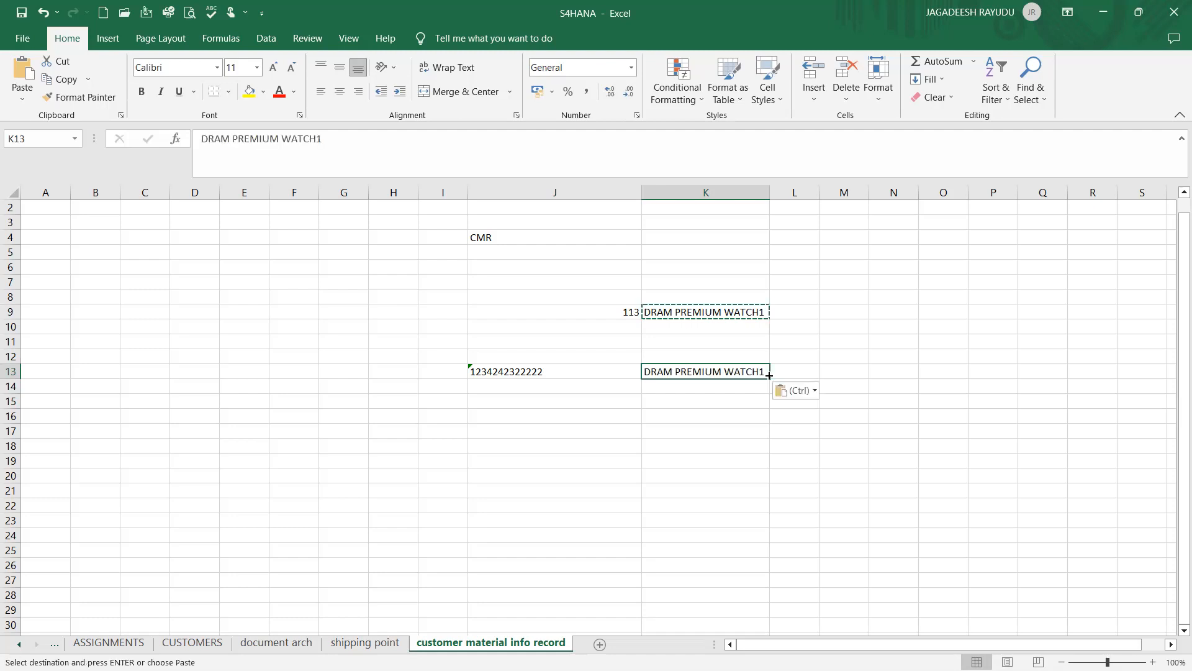
pyautogui.press('F2')
pyautogui.press('BackSpace')
pyautogui.write('2')
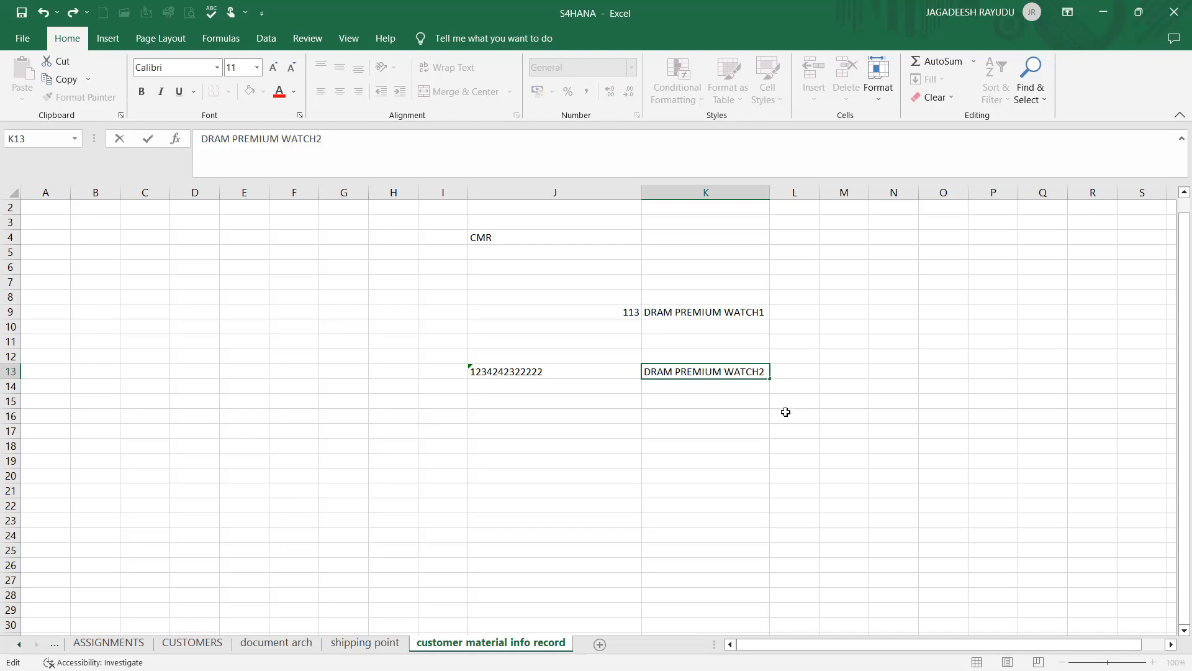
pyautogui.click(701, 403)
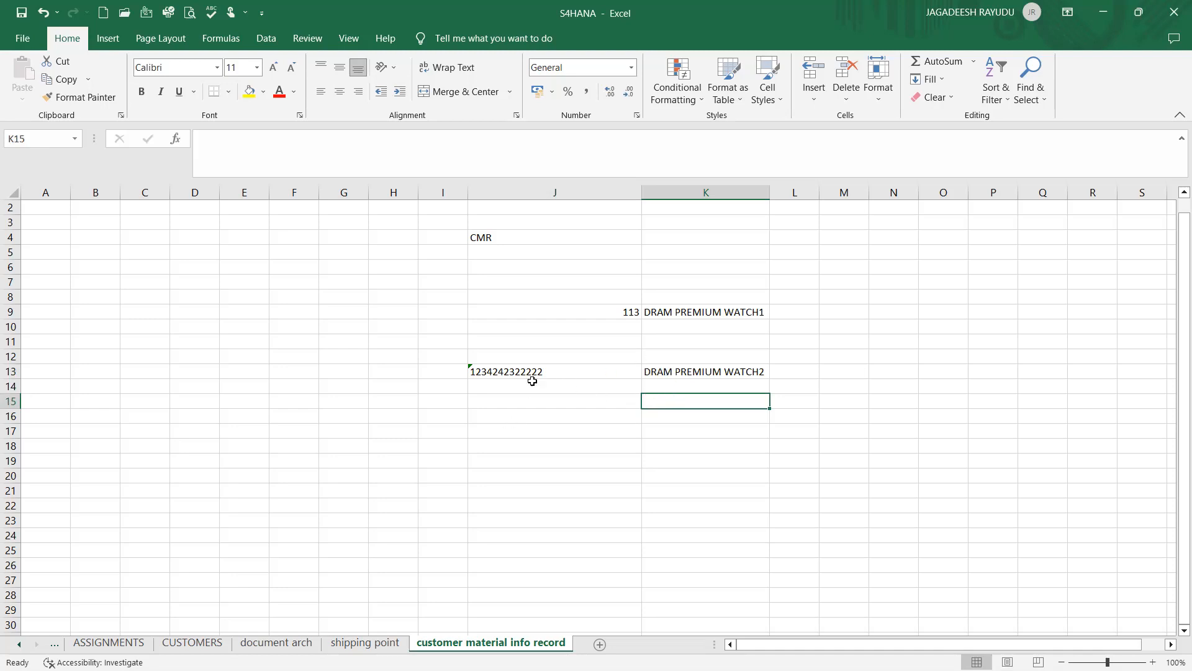
pyautogui.click(501, 377)
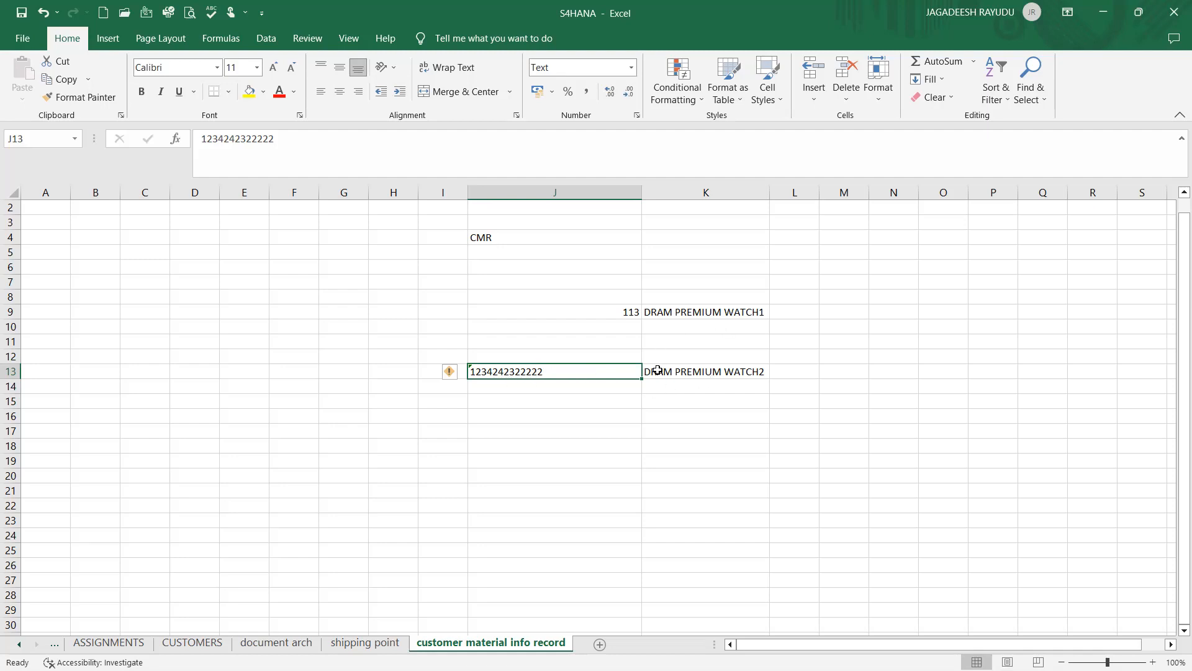
# Enter RETAIL in cell G13 and COMPLEX AUTOMOBILE in G14, and autofit column G
pyautogui.click(326, 374)
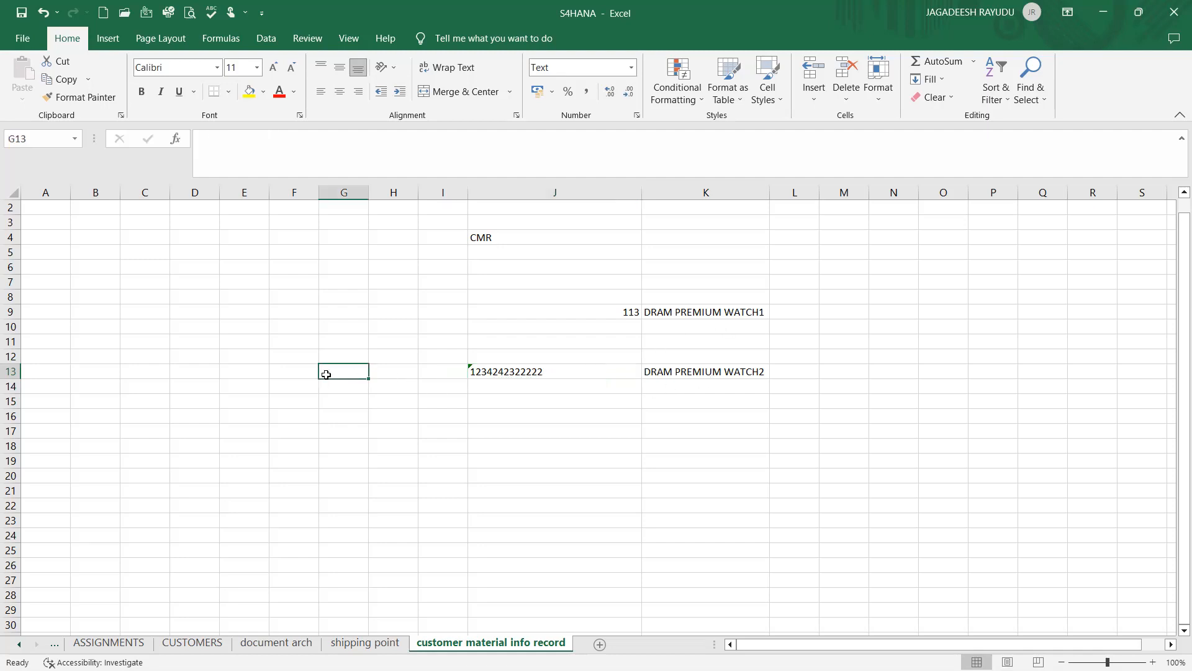
pyautogui.write('RETAI')
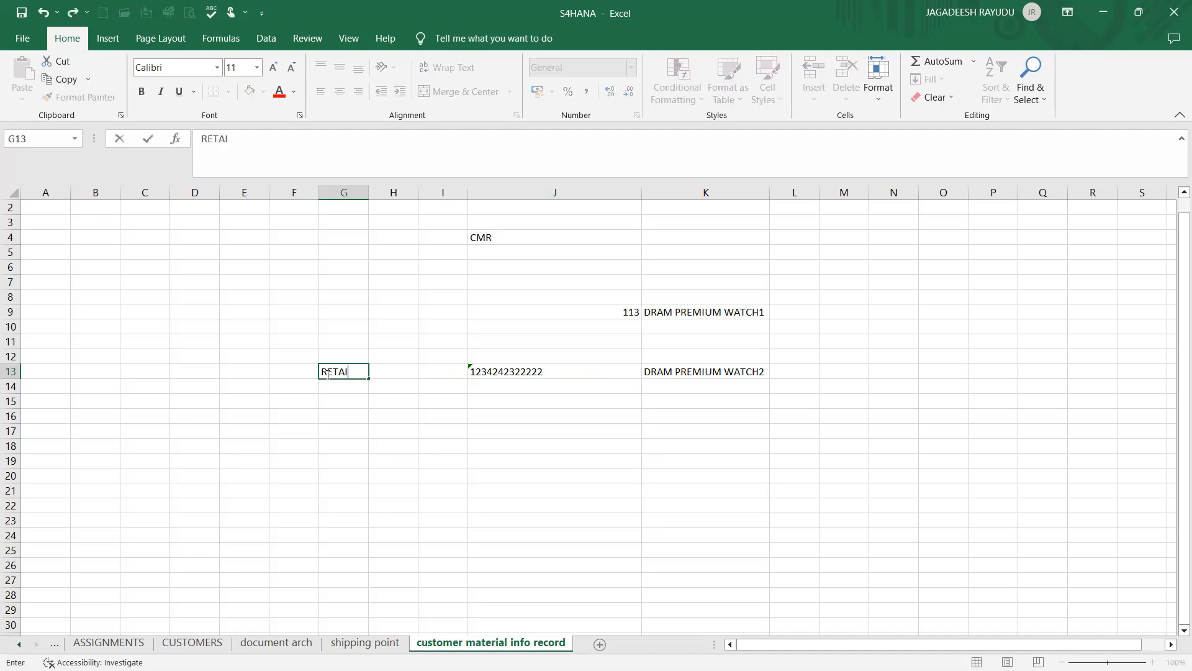
pyautogui.write('L')
pyautogui.press('Return')
pyautogui.write('COM')
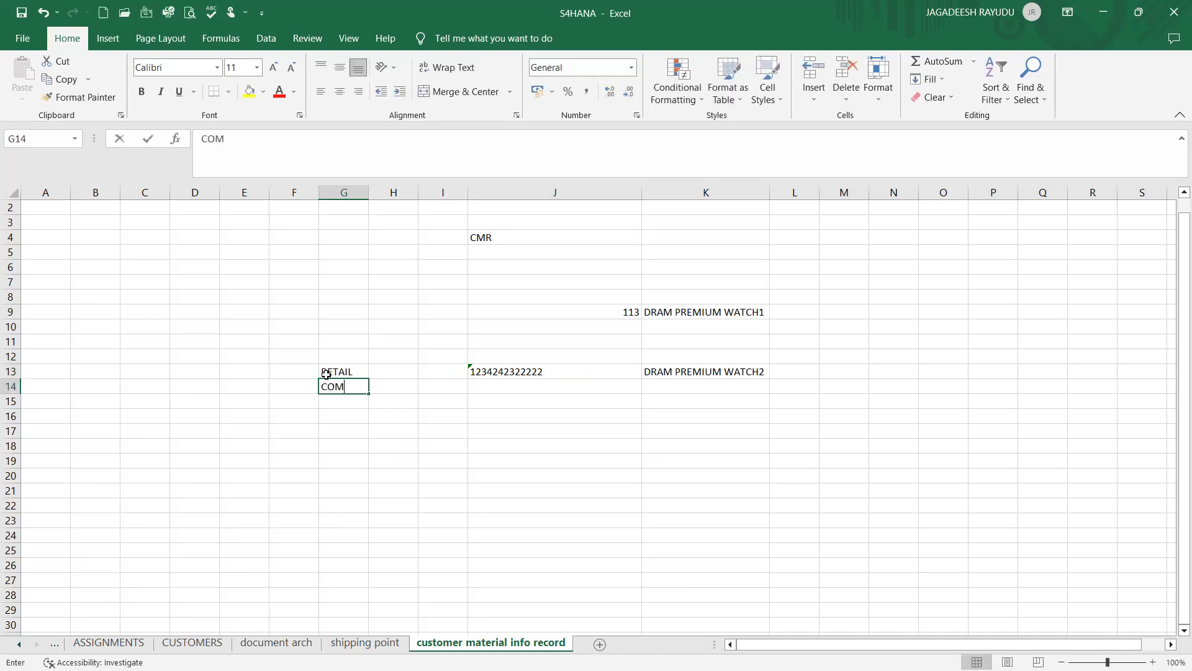
pyautogui.write('PLEX')
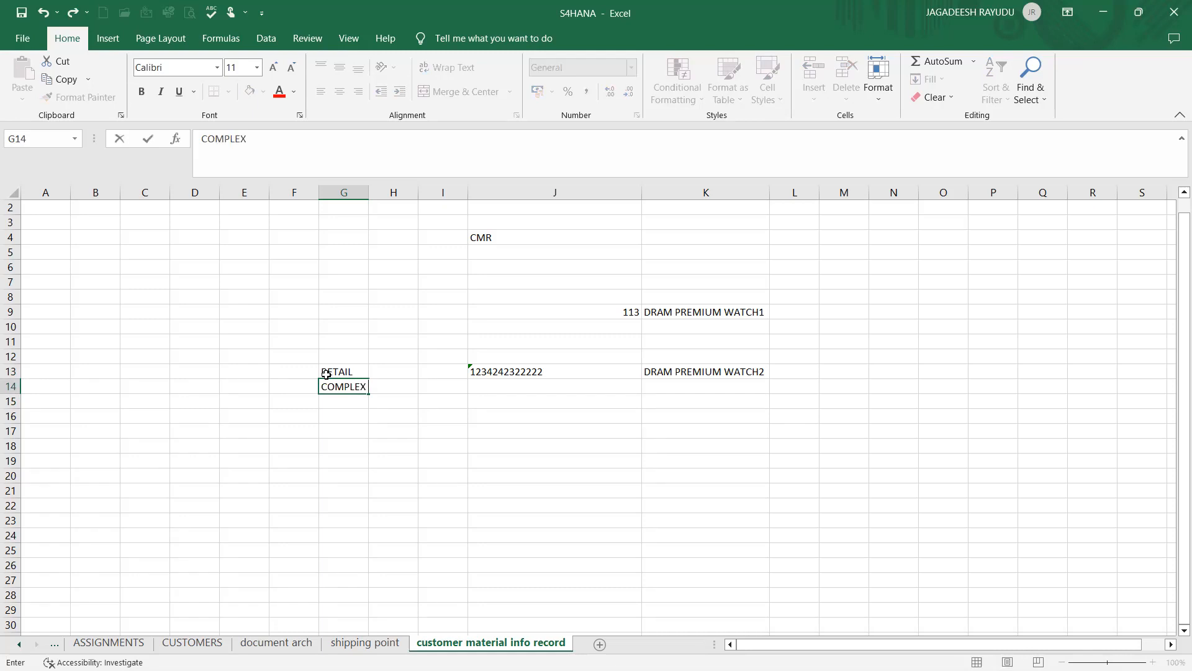
pyautogui.write(' AUTOMOBILE')
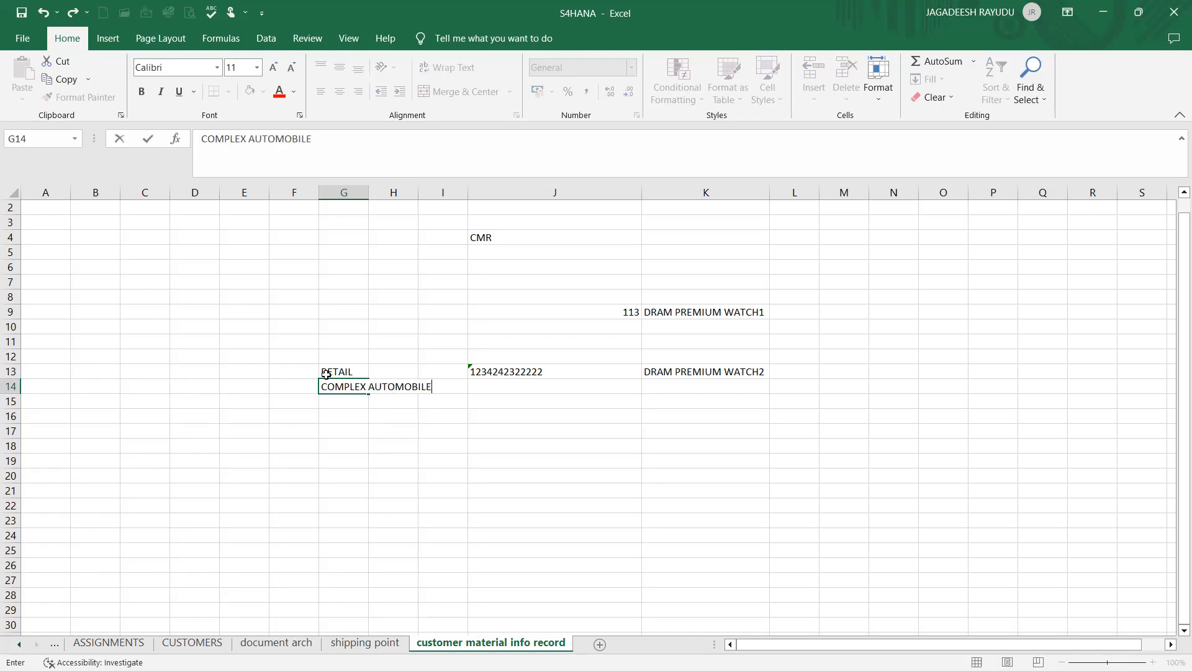
pyautogui.click(346, 417)
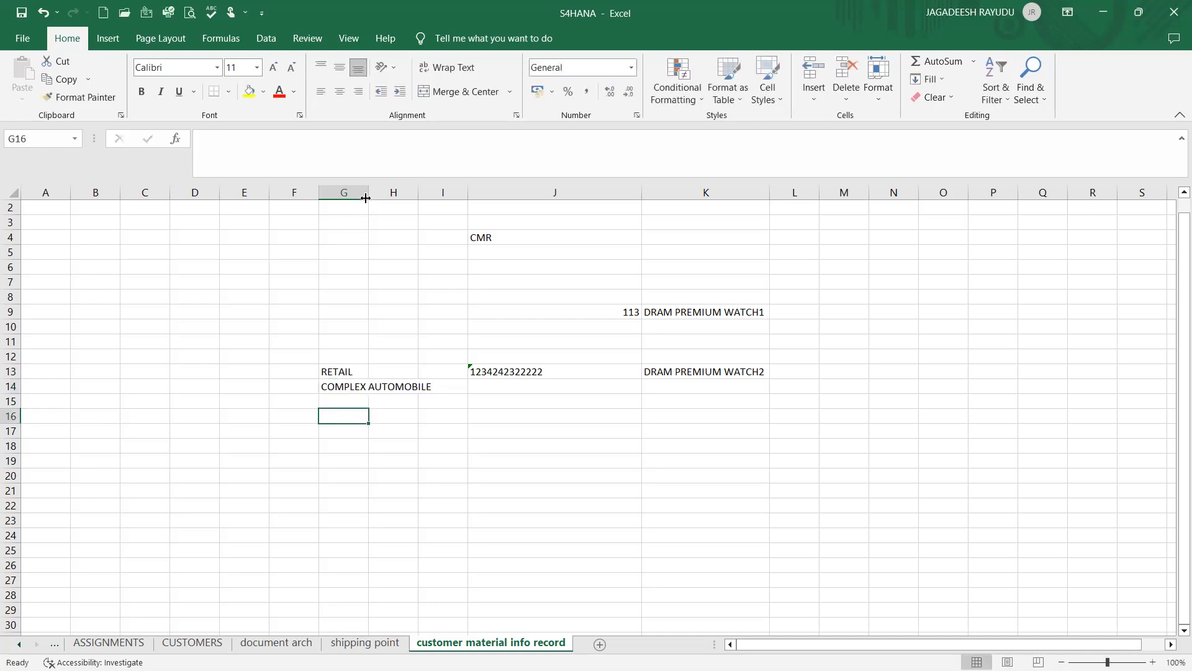
pyautogui.doubleClick(369, 197)
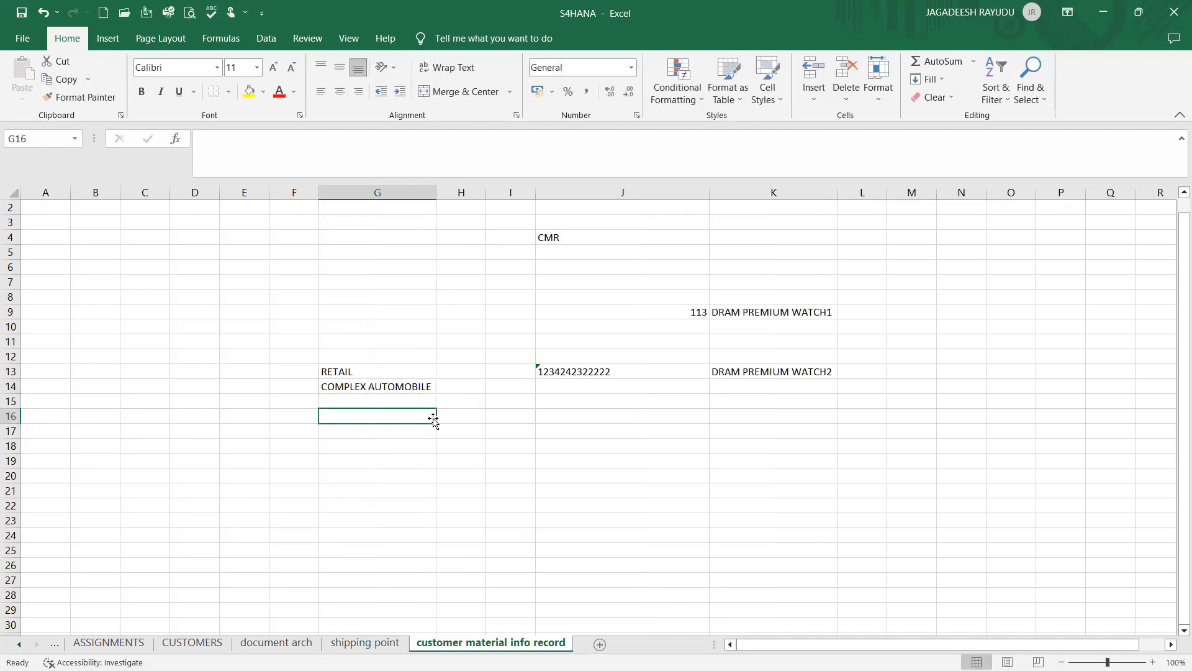
# Review the industry entries in G13:G14 against the customer's material number and description in row 13 and material 113 in J9
pyautogui.click(577, 413)
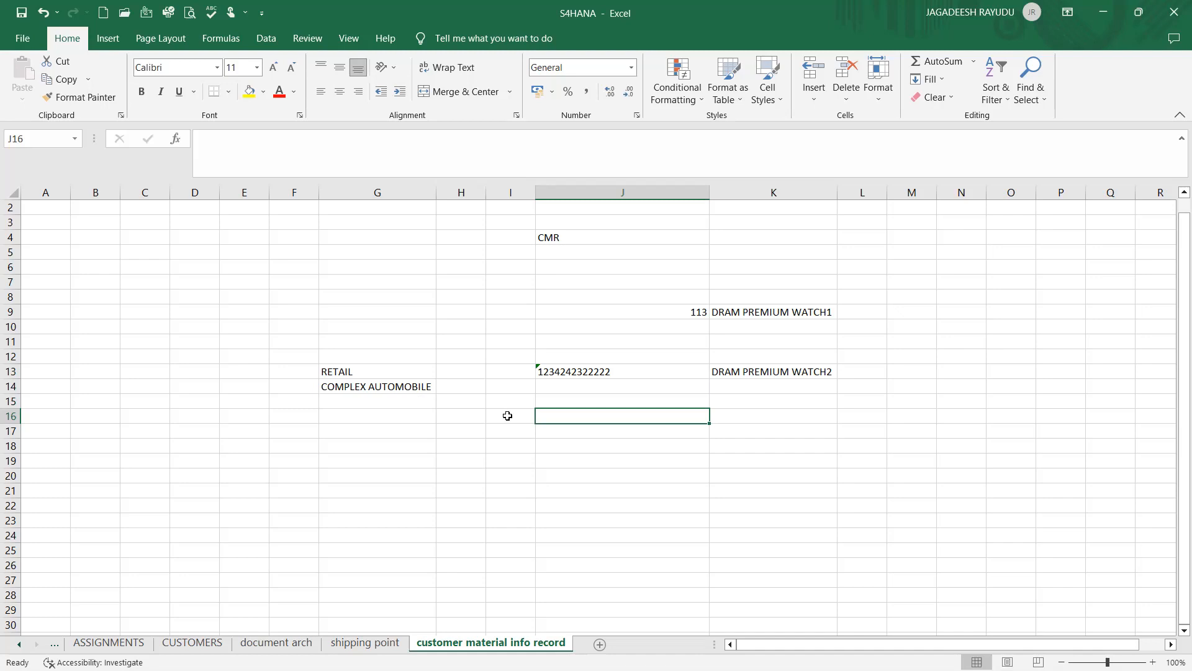
pyautogui.click(357, 392)
pyautogui.click(345, 373)
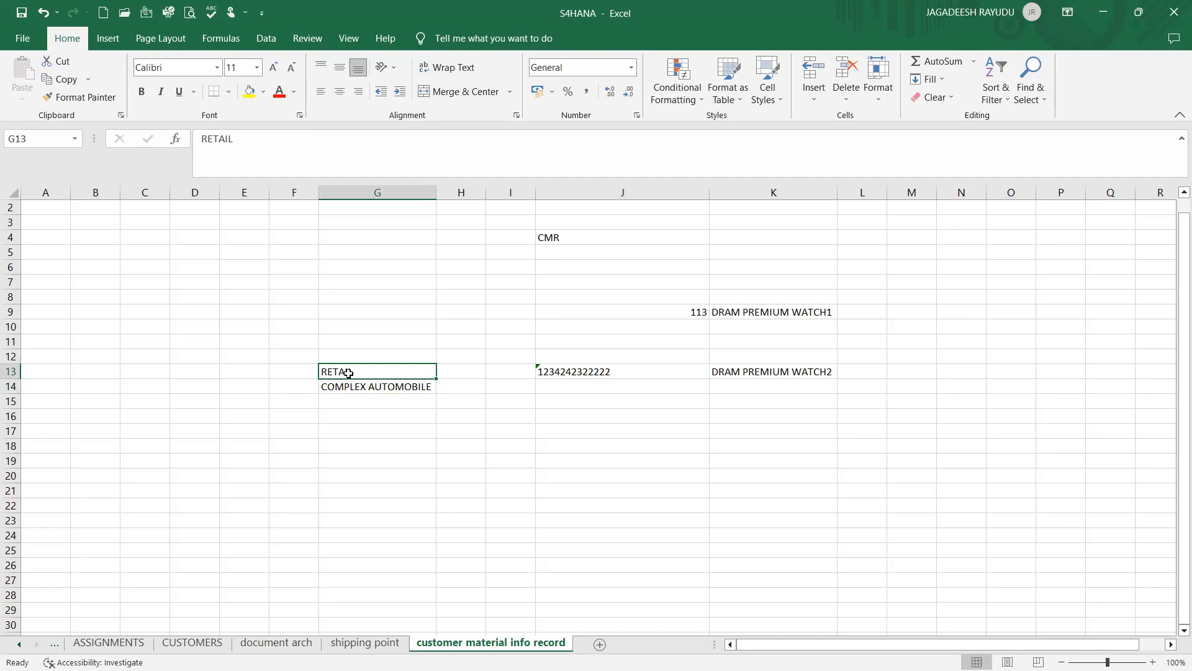
pyautogui.click(362, 391)
pyautogui.click(363, 396)
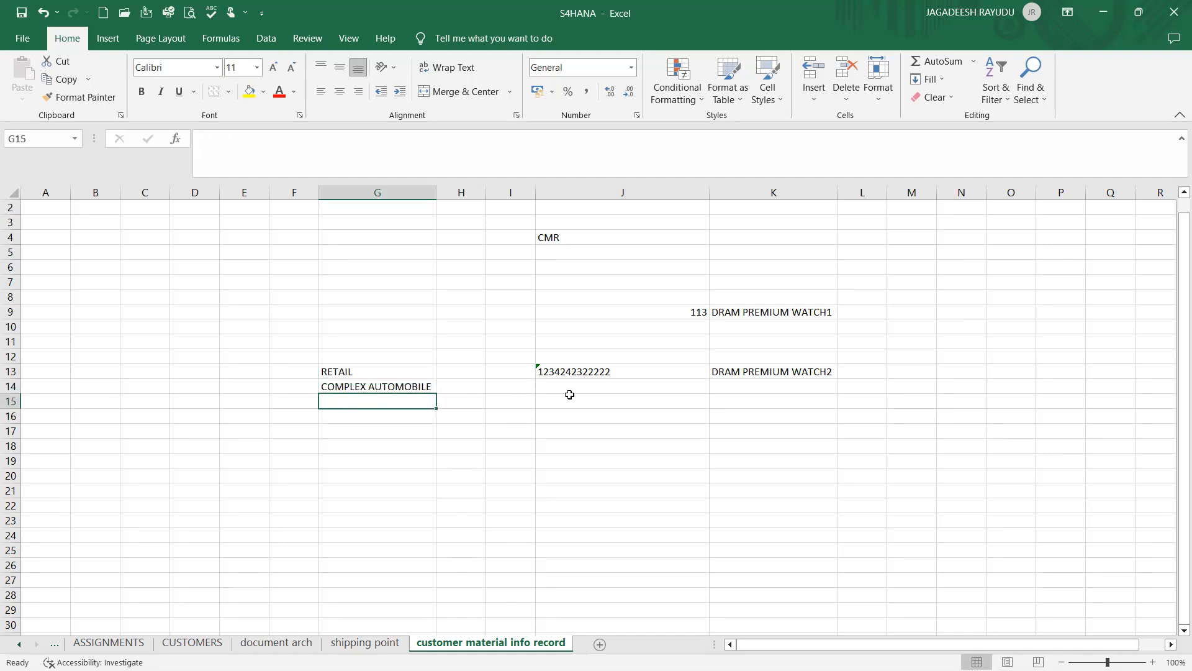
pyautogui.click(590, 374)
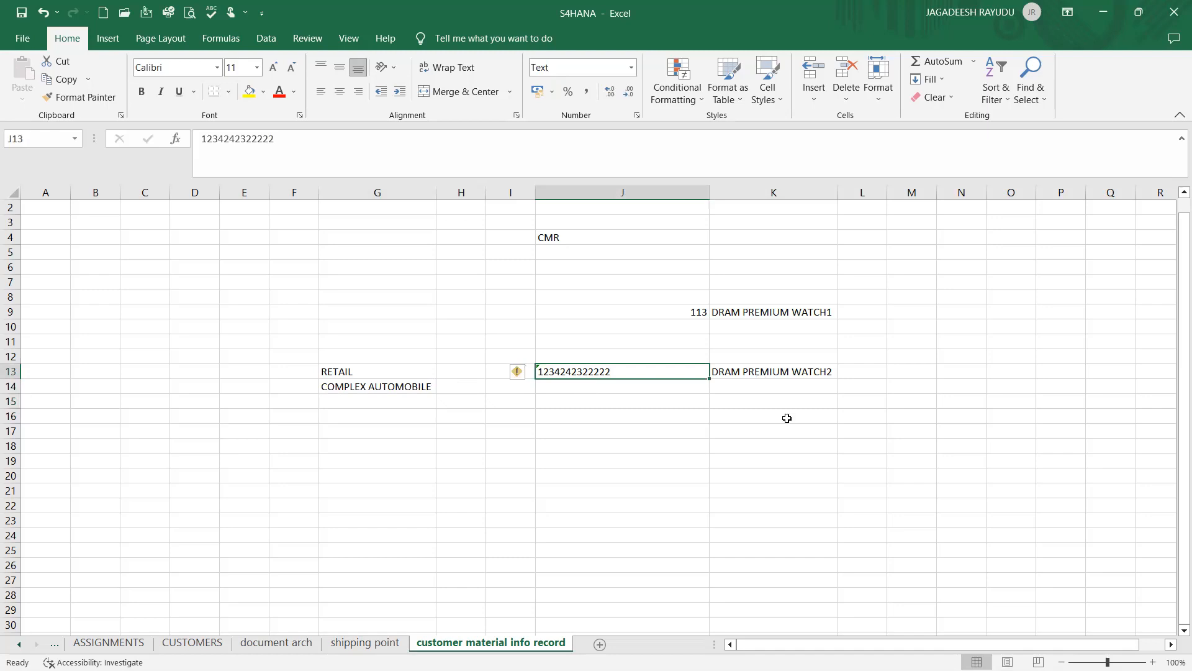
pyautogui.click(348, 403)
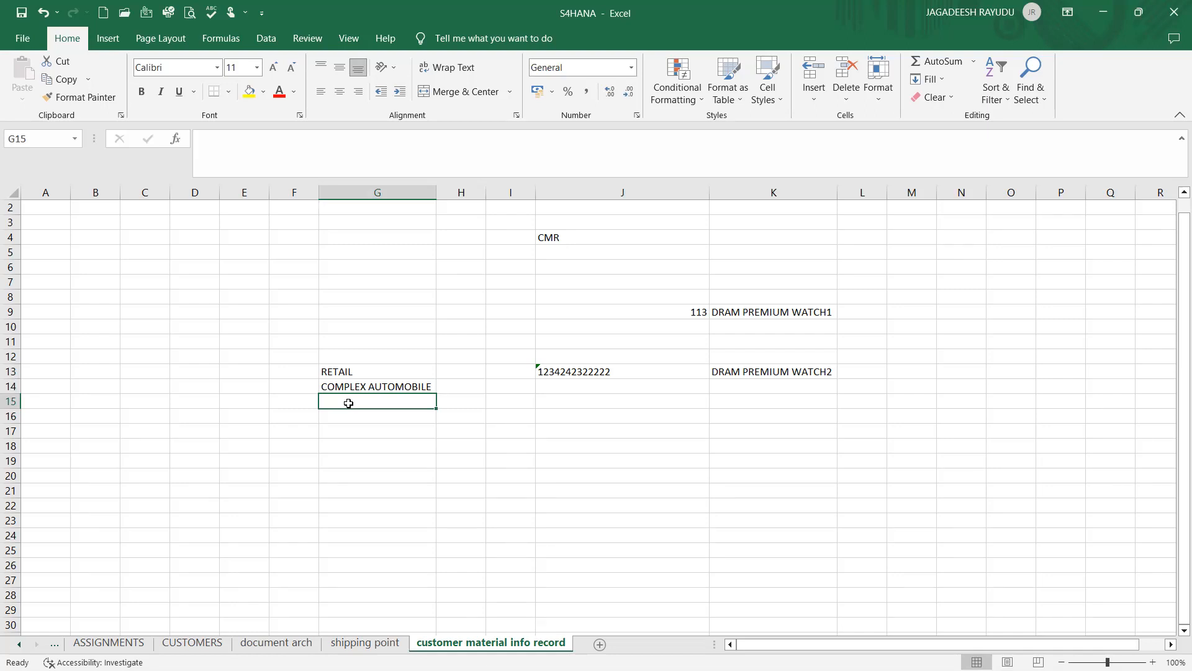
pyautogui.click(563, 376)
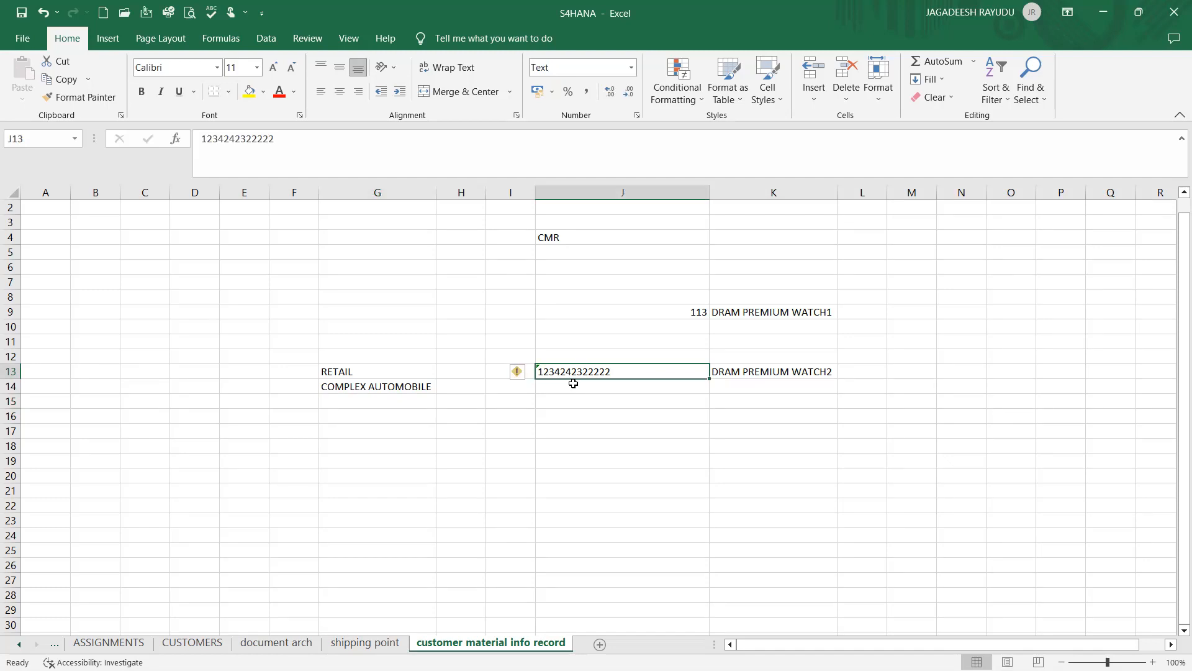
pyautogui.click(573, 384)
pyautogui.click(571, 369)
pyautogui.click(562, 397)
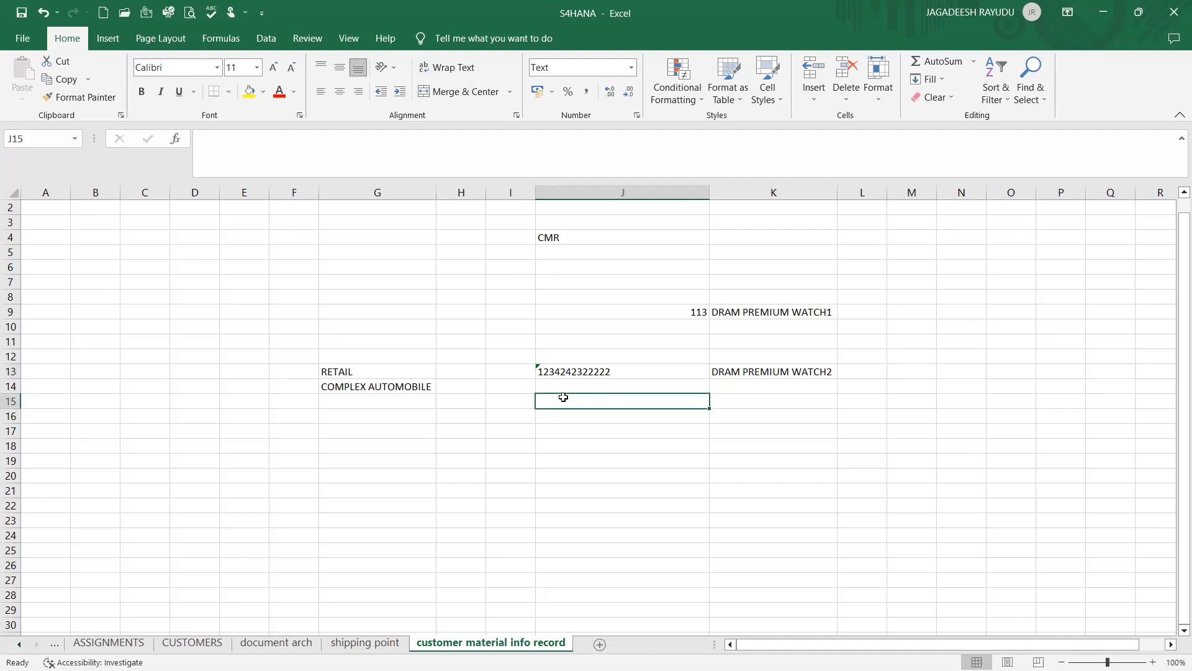
pyautogui.click(757, 369)
pyautogui.click(615, 371)
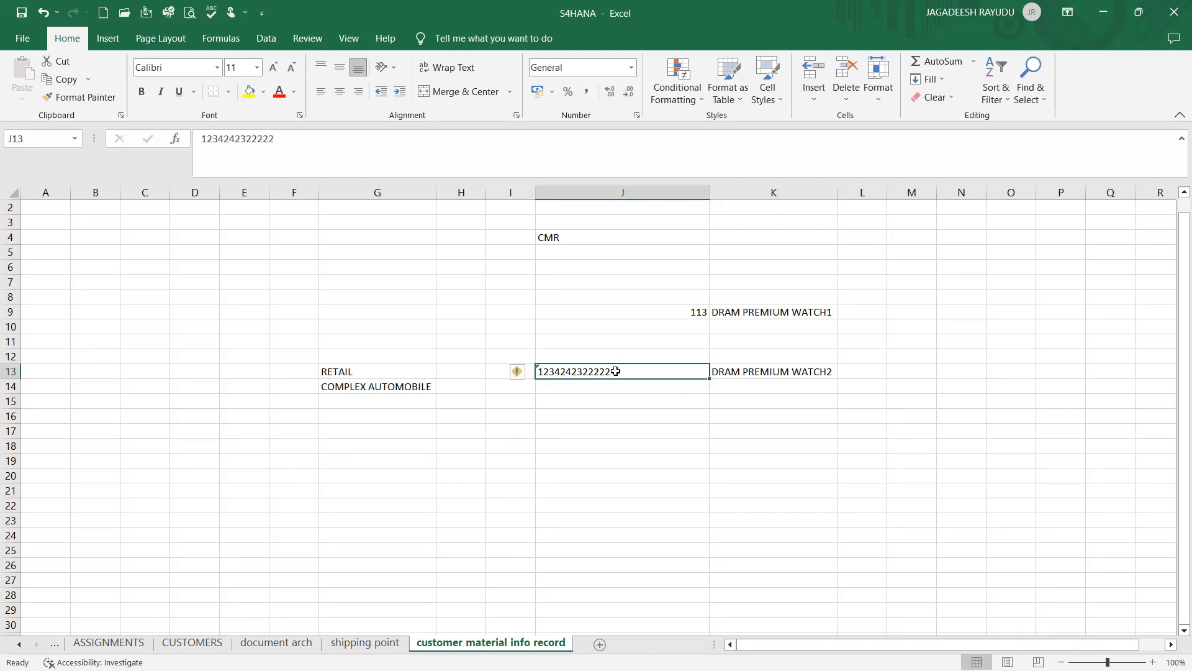
pyautogui.click(372, 370)
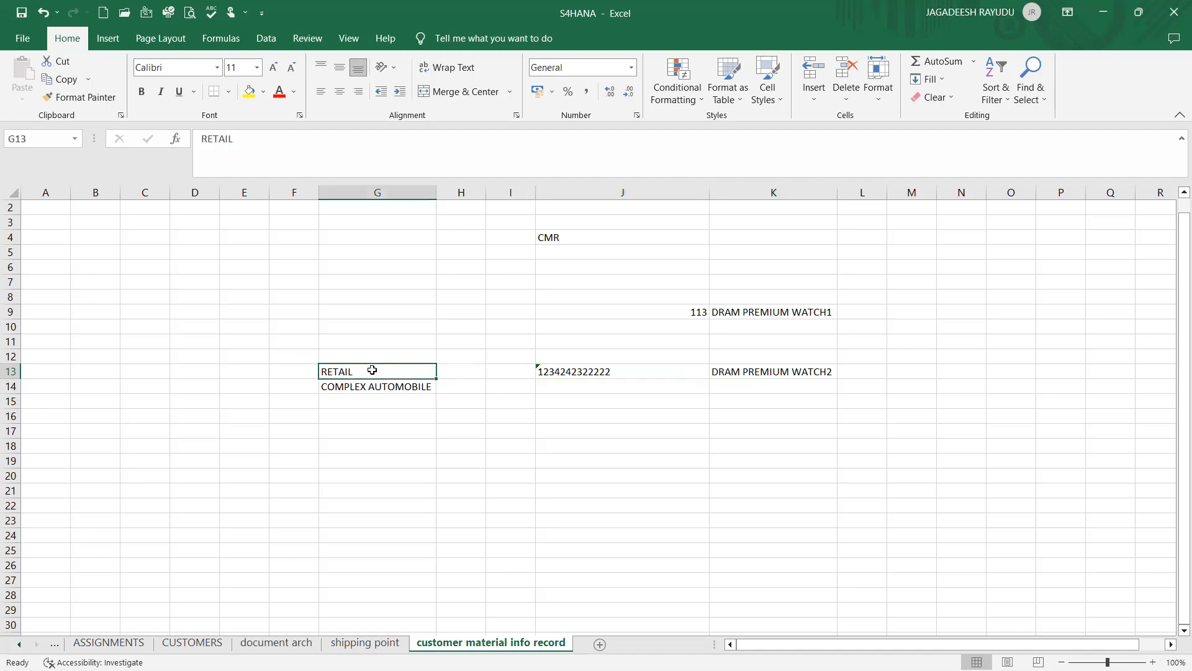
pyautogui.click(585, 370)
pyautogui.click(646, 311)
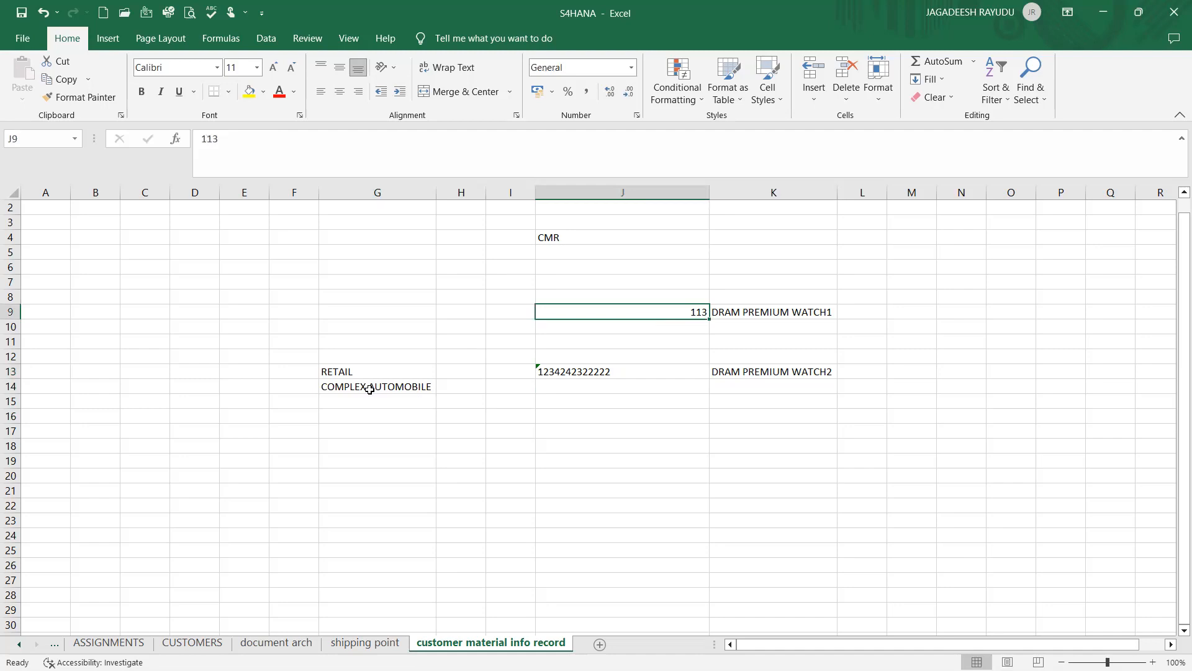
# Clear the sample industry and customer material entries from cells G13:K14
pyautogui.click(341, 367)
pyautogui.hotkey('shift', 'Down')
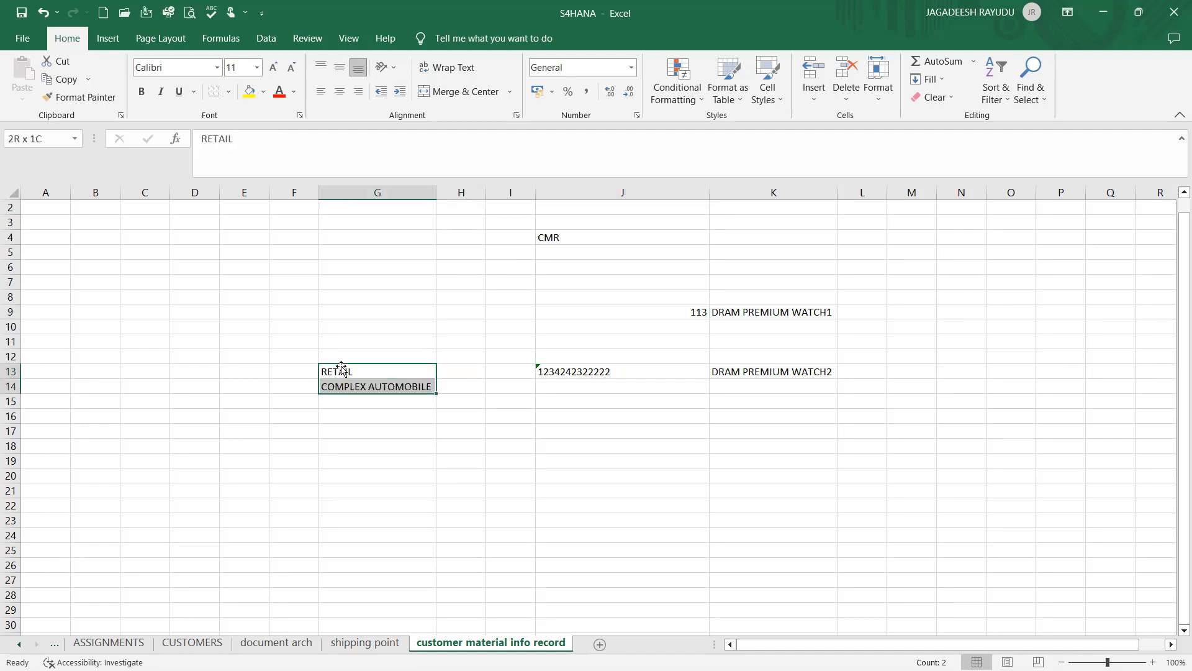
pyautogui.hotkey('shift', 'Right')
pyautogui.hotkey('shift', 'Right')
pyautogui.hotkey('shift', 'Right')
pyautogui.hotkey('shift', 'Right')
pyautogui.press('Delete')
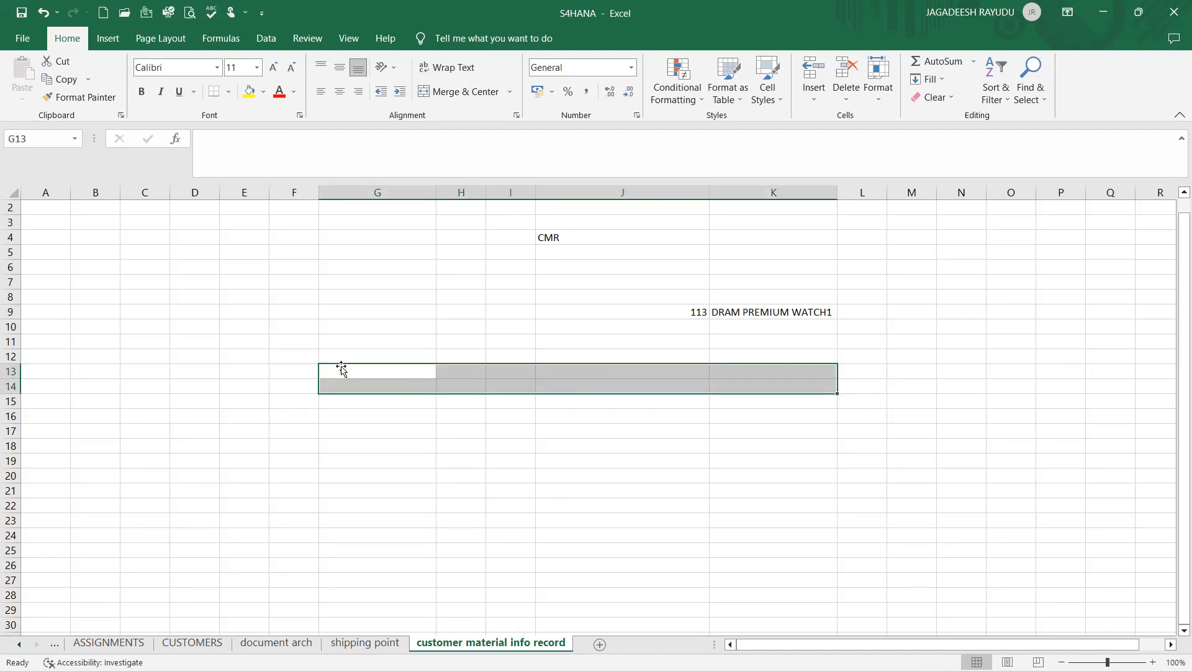
pyautogui.click(691, 335)
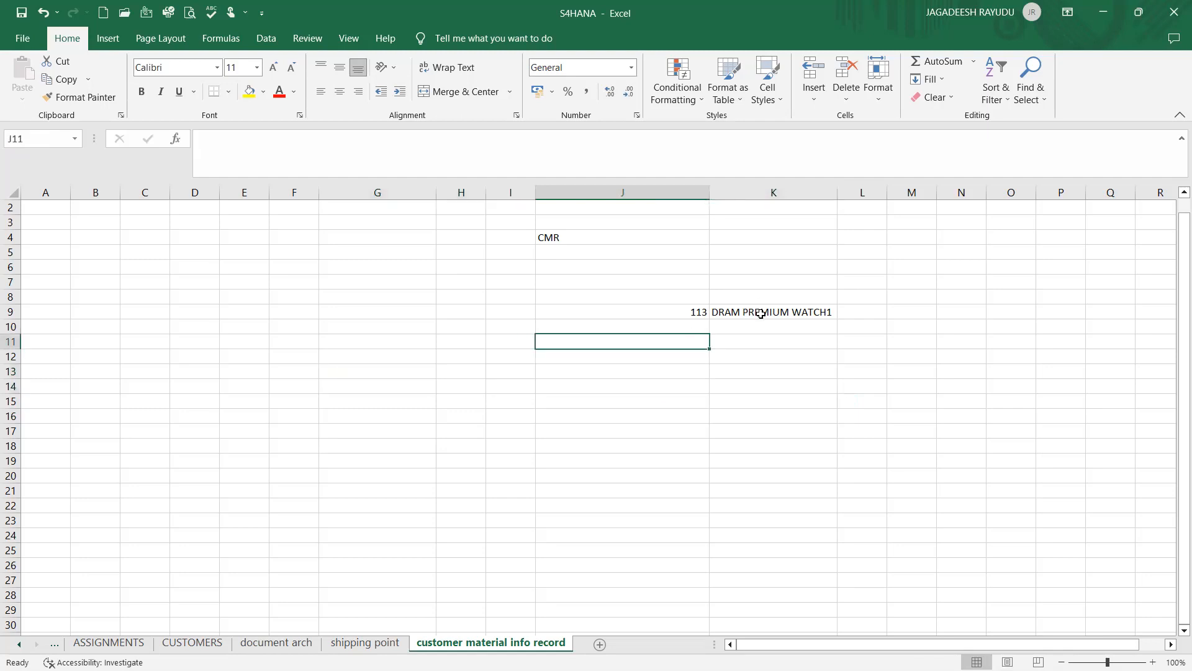
# Enter DPWATCH in cell L9, beside the DRAM PREMIUM WATCH1 description
pyautogui.click(760, 312)
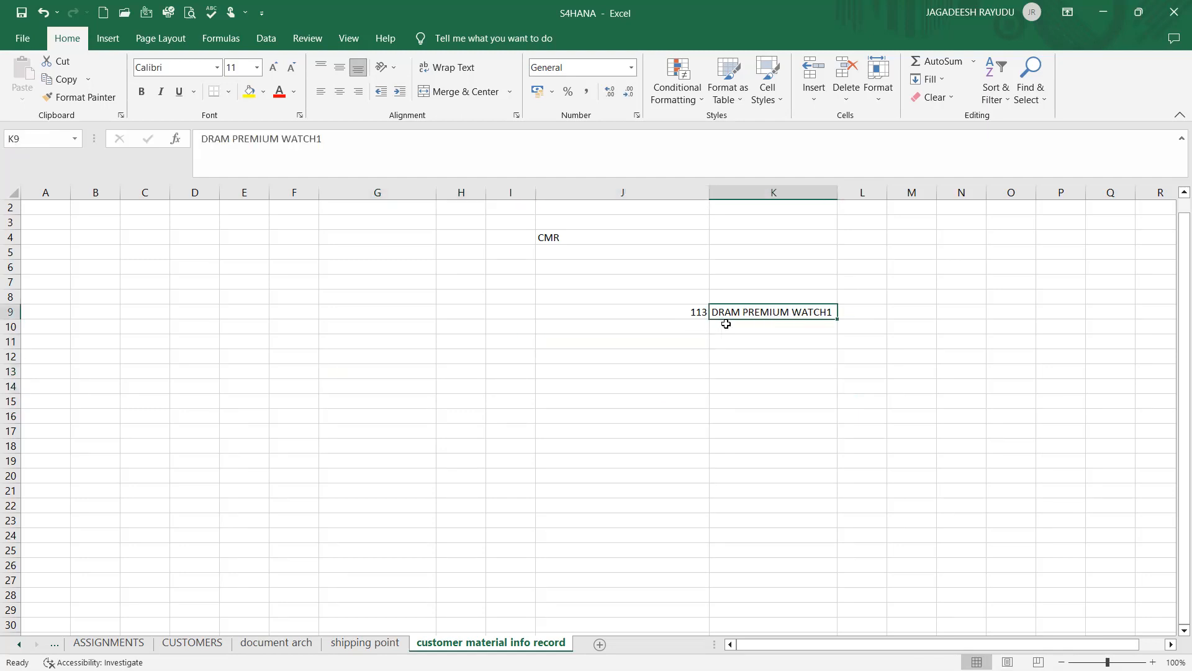
pyautogui.click(850, 317)
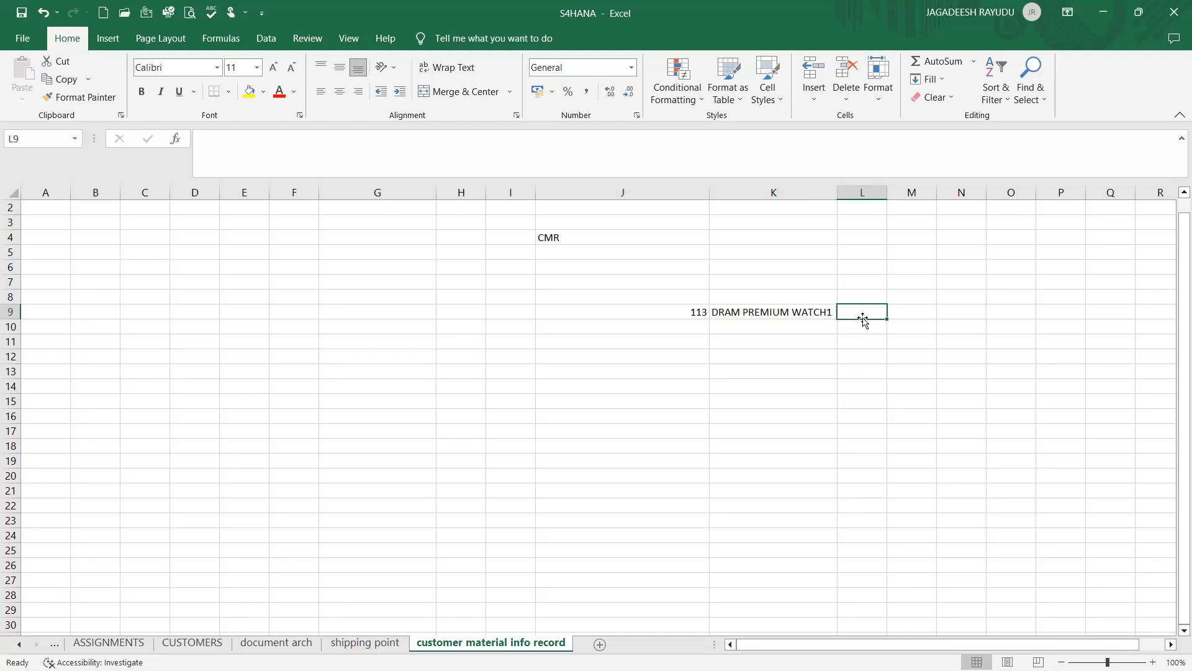
pyautogui.click(689, 316)
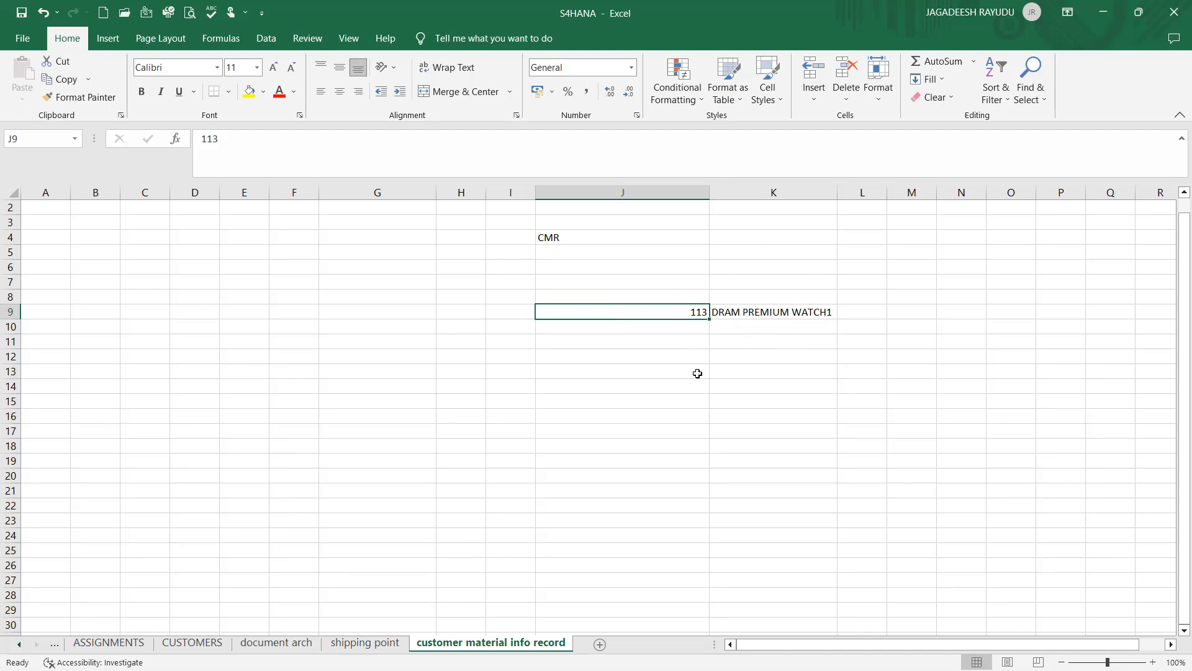
pyautogui.click(857, 309)
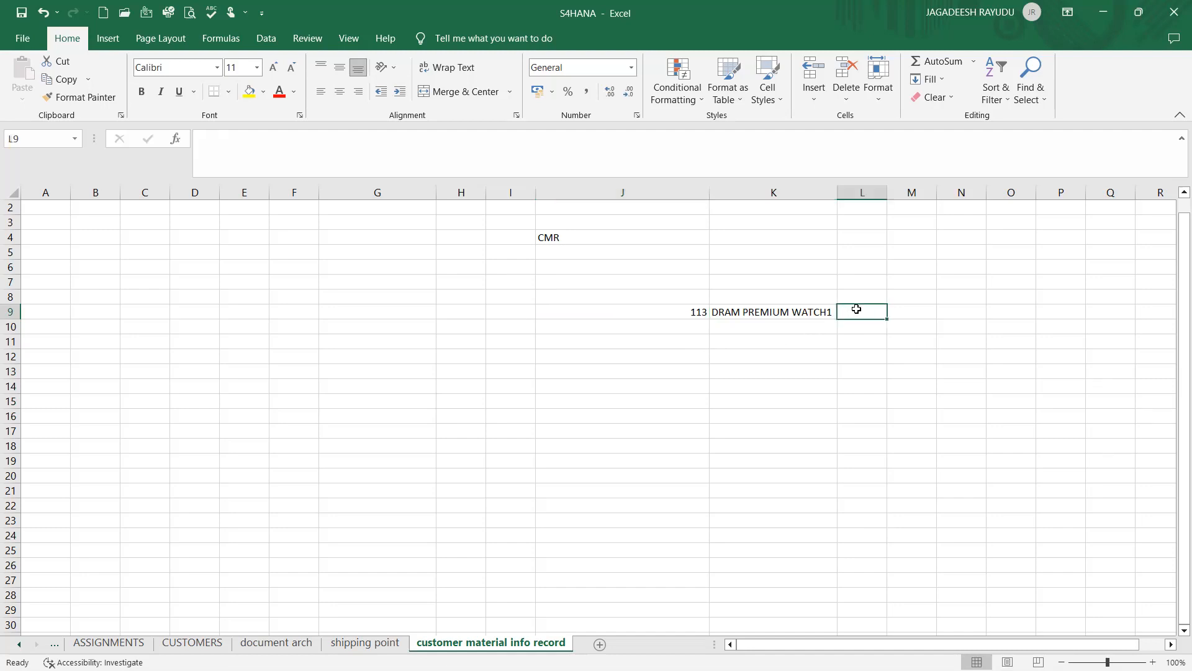
pyautogui.write('DP')
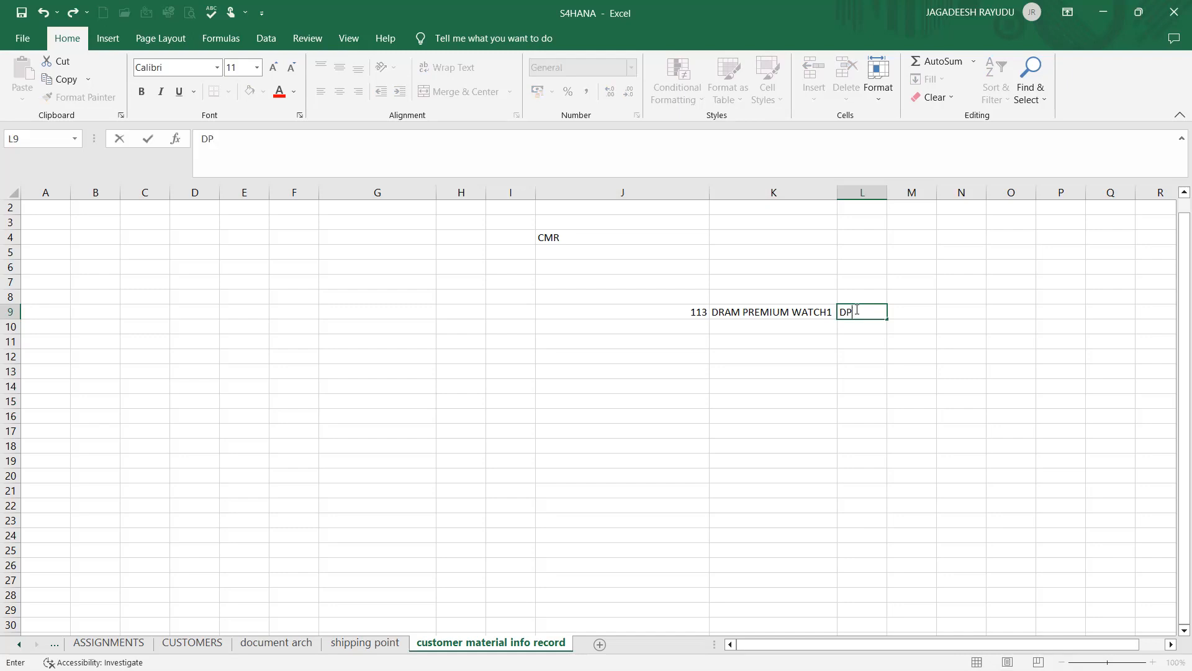
pyautogui.write(' WATCH')
pyautogui.click(857, 314)
pyautogui.press('BackSpace')
pyautogui.click(844, 386)
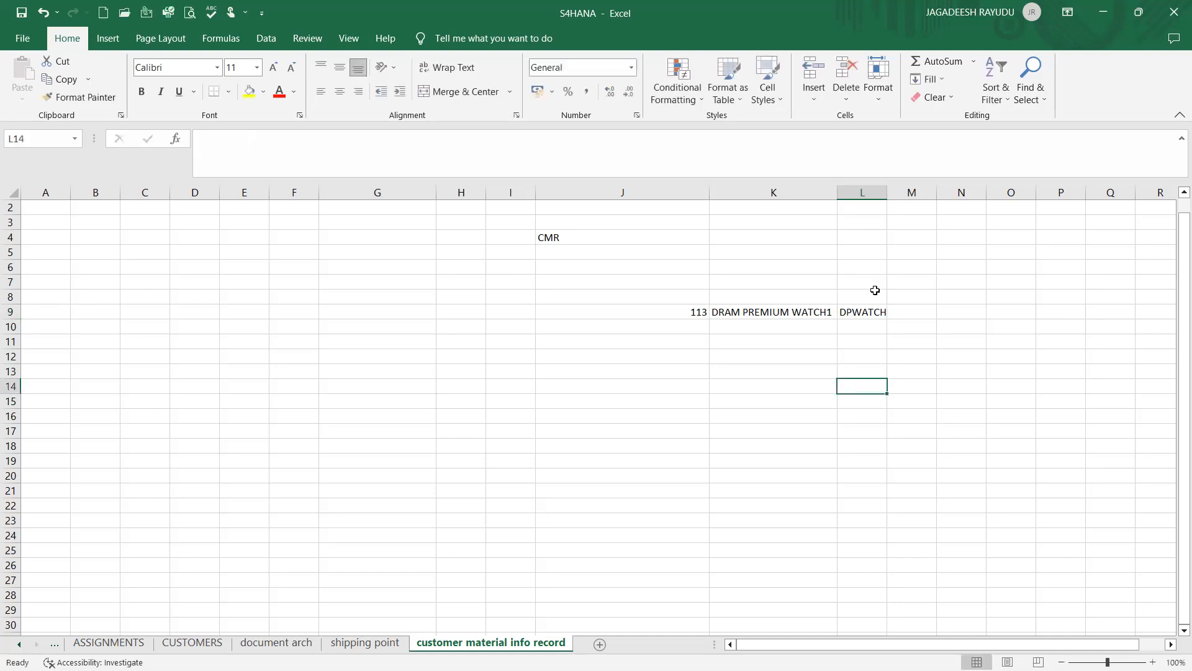
pyautogui.click(866, 311)
pyautogui.click(686, 310)
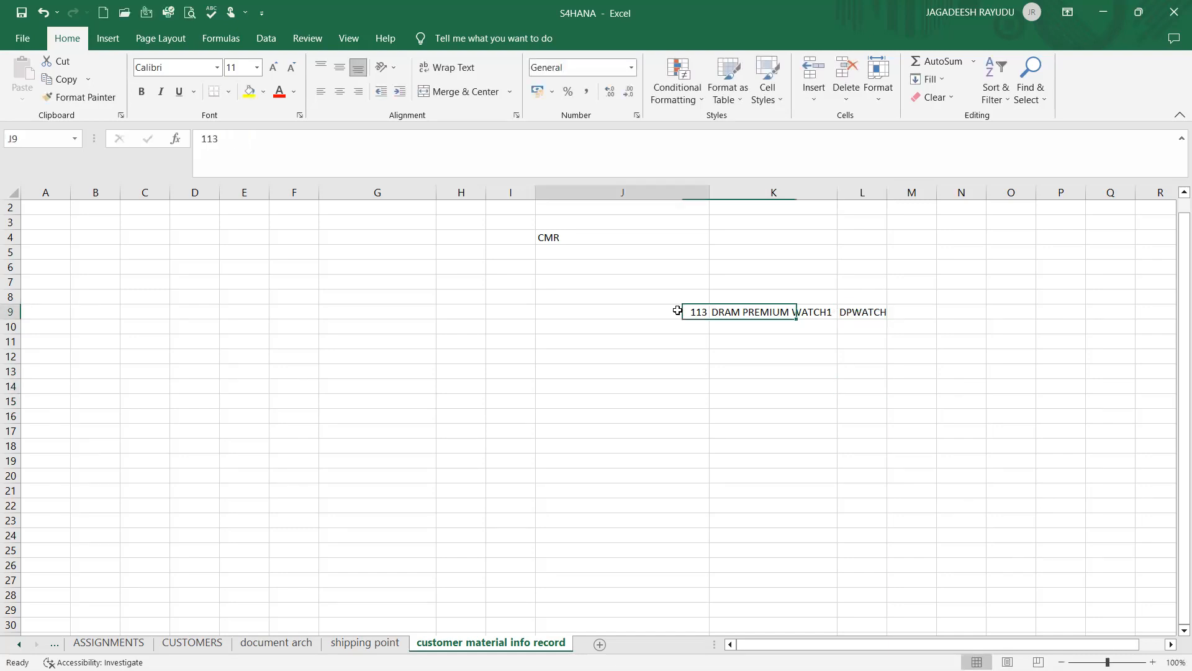
pyautogui.click(866, 328)
pyautogui.write('DPWATCH')
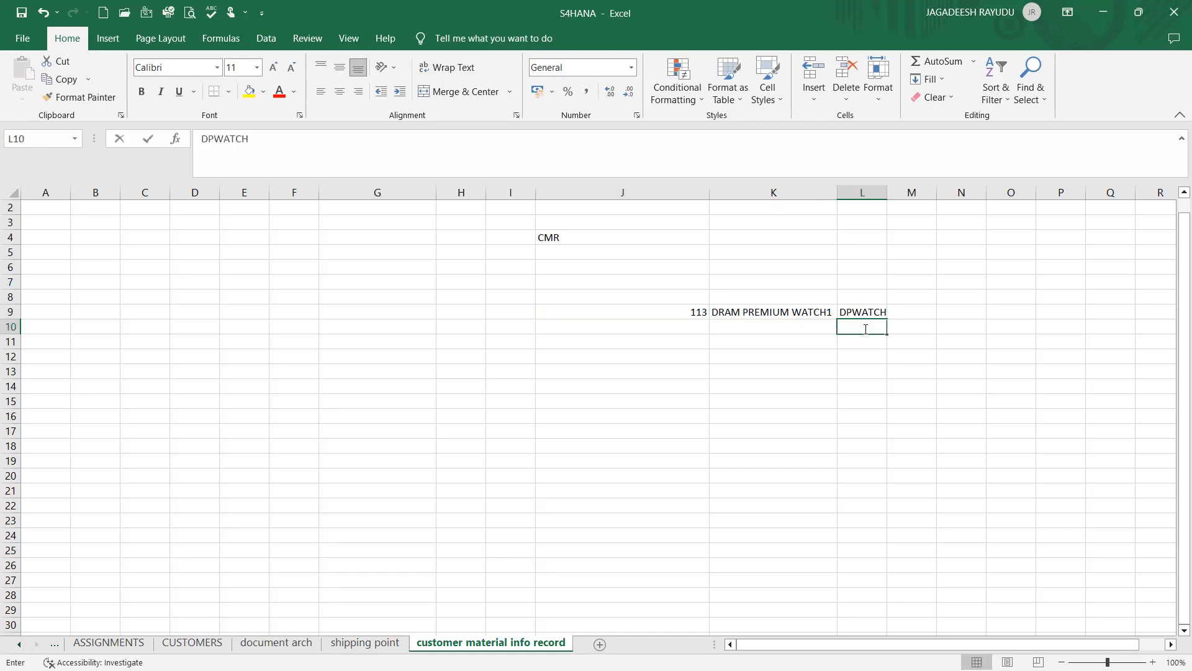
pyautogui.click(820, 385)
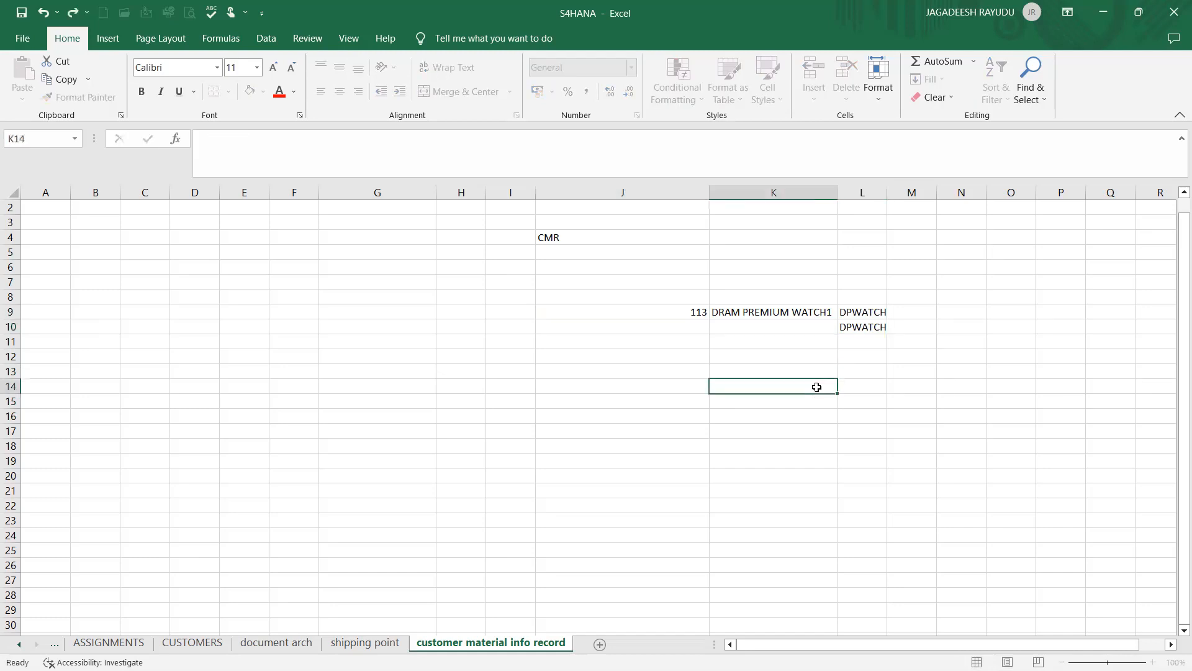
pyautogui.click(691, 319)
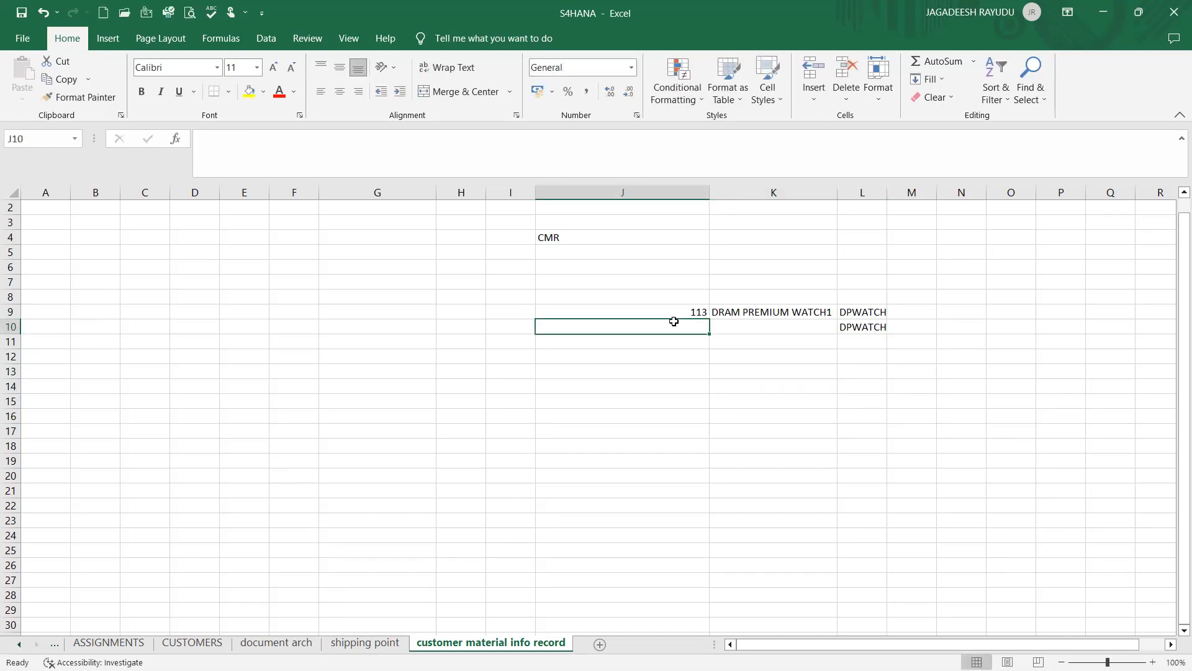
pyautogui.write('23232323232')
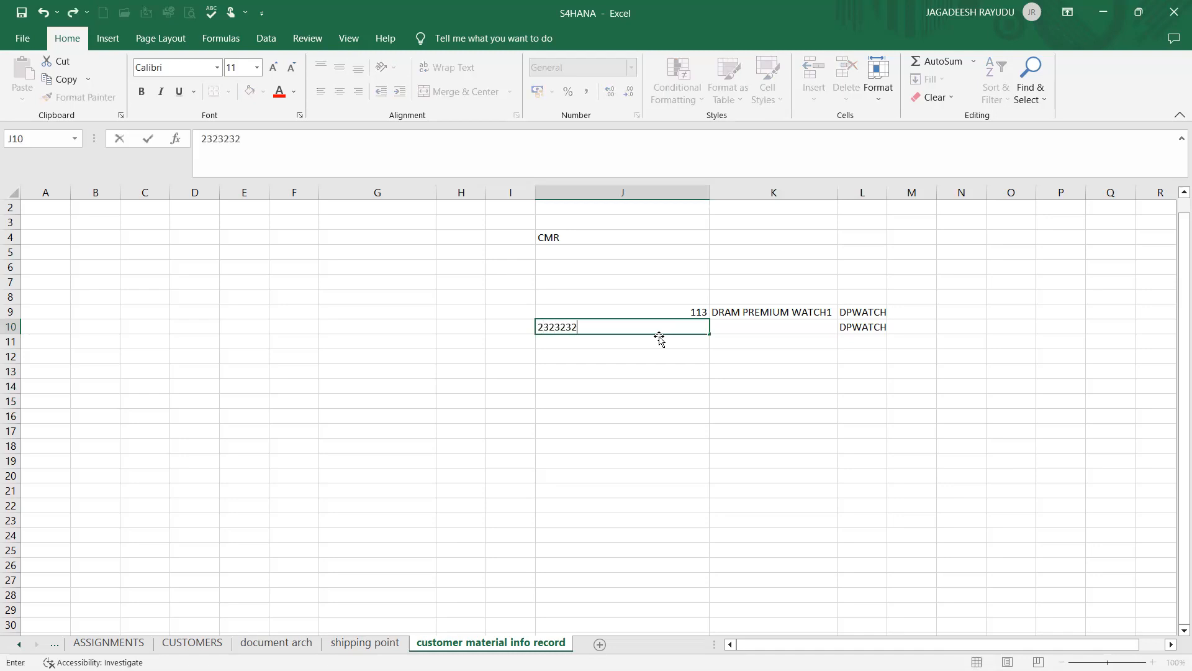
pyautogui.click(649, 360)
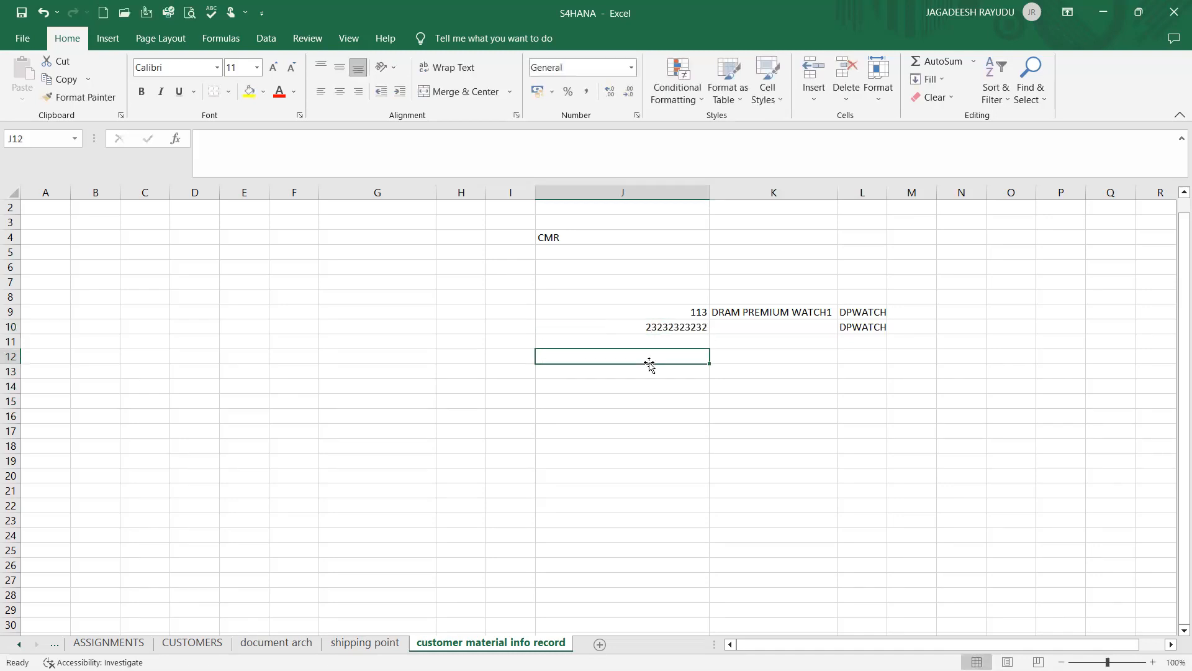
# Compare the number in J10 and the DPWATCH name in L10 with material 113 and its description in row 9
pyautogui.click(853, 331)
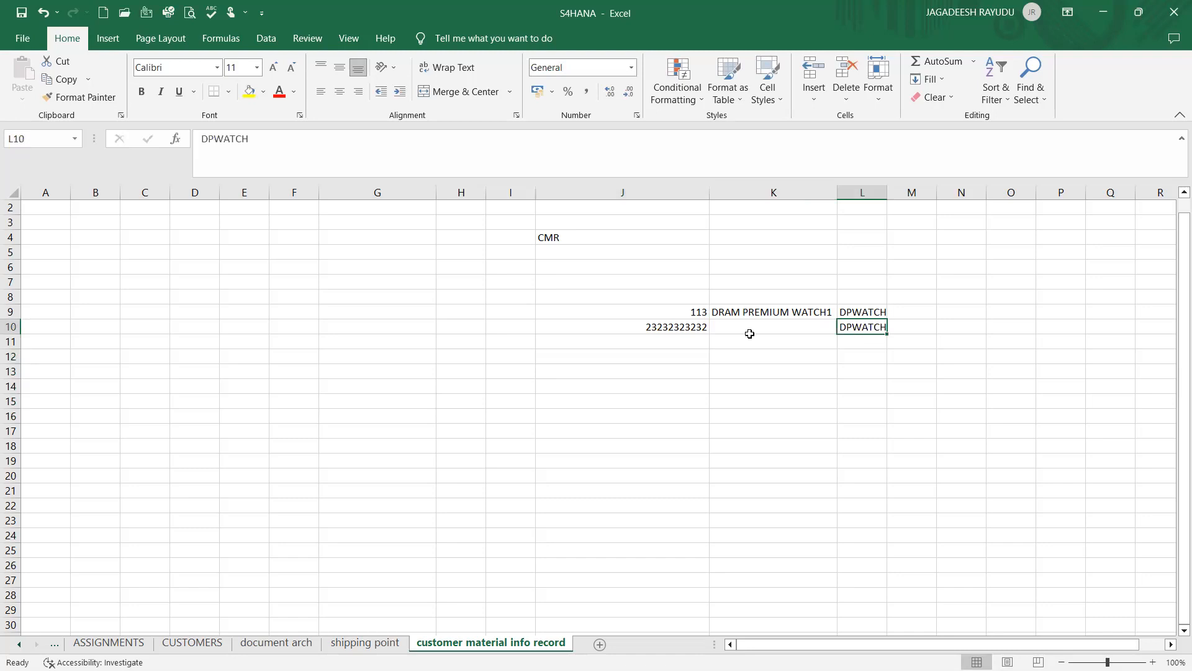
pyautogui.click(700, 336)
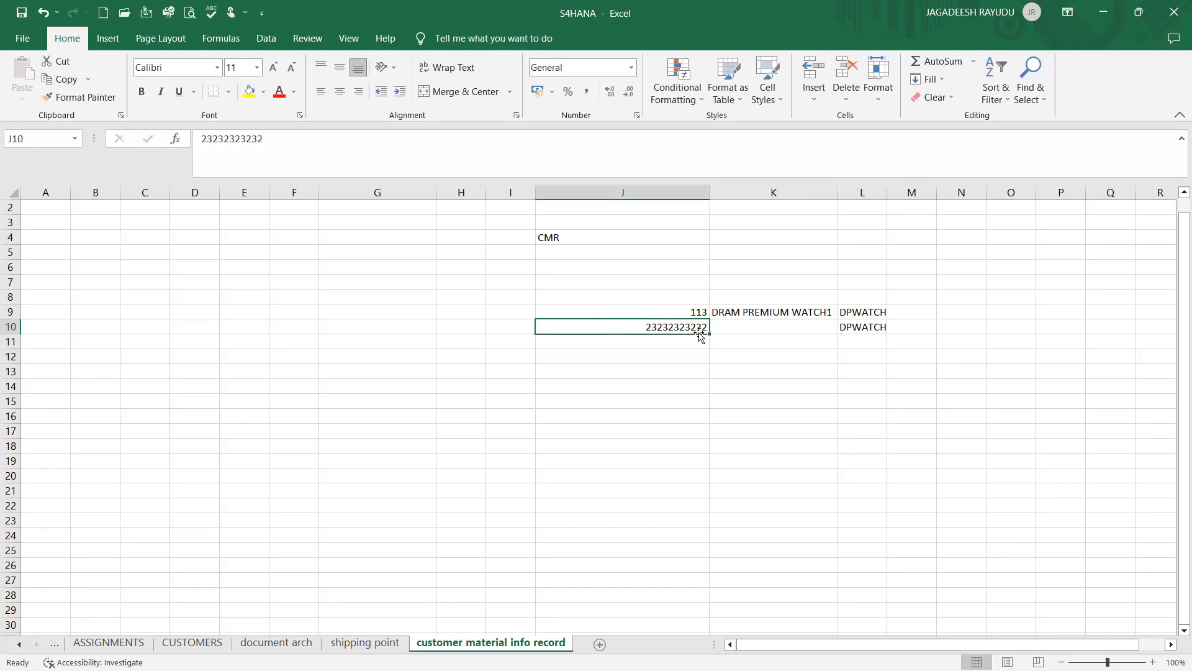
pyautogui.click(861, 334)
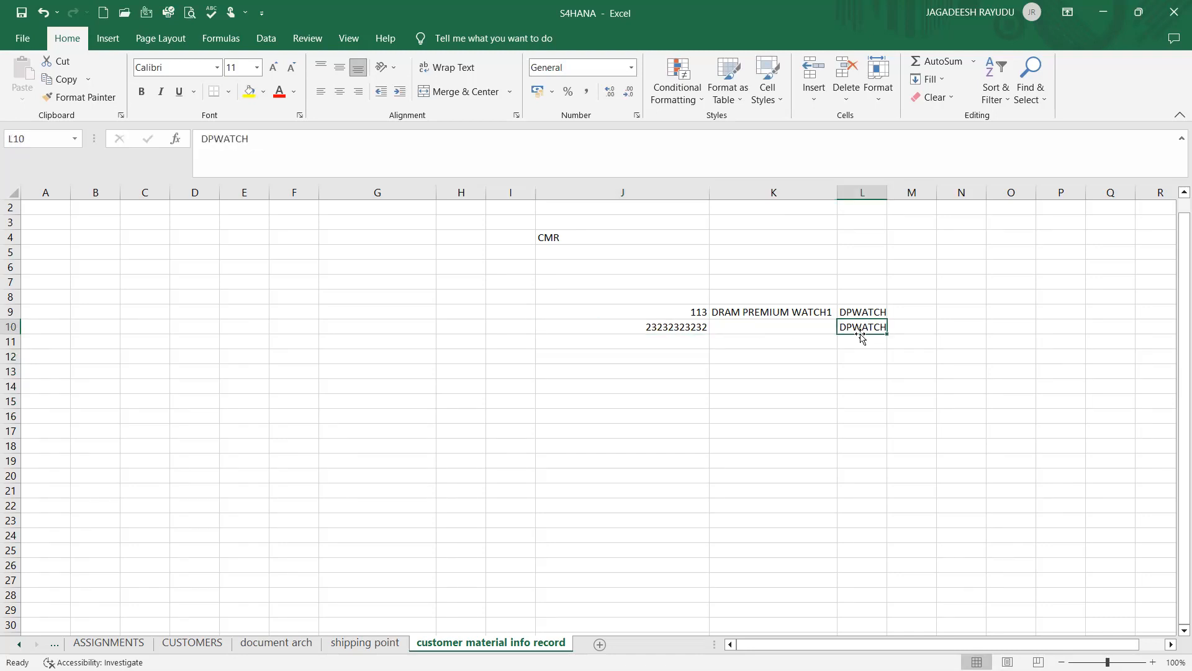
pyautogui.click(923, 353)
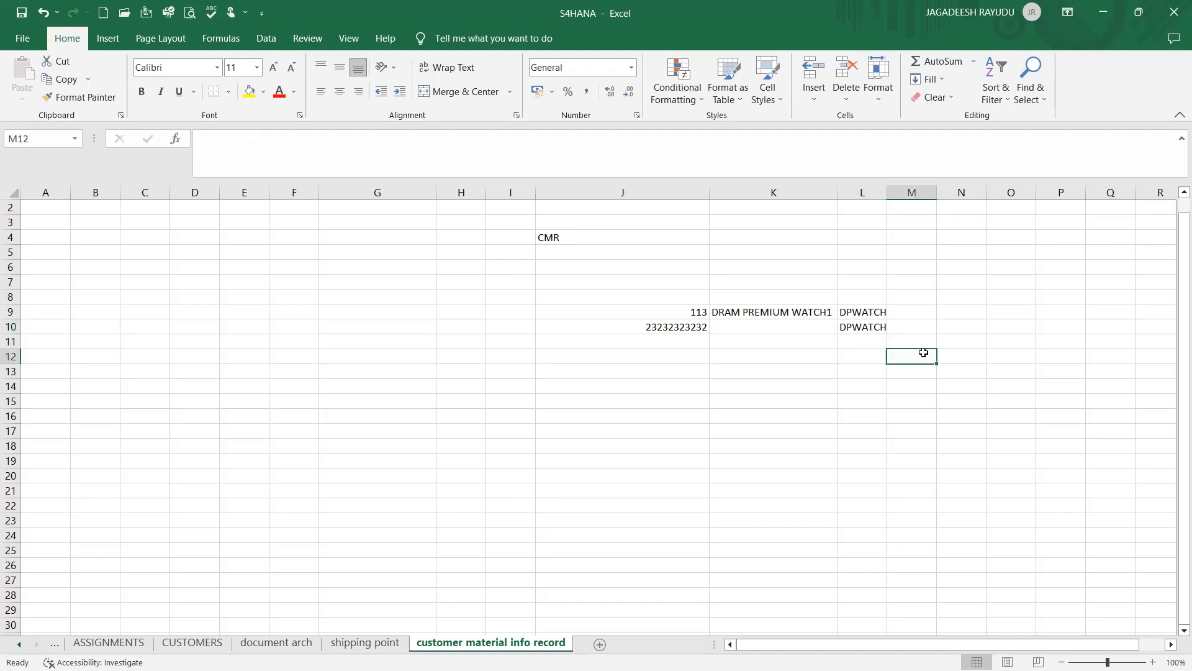
pyautogui.click(873, 325)
pyautogui.click(924, 348)
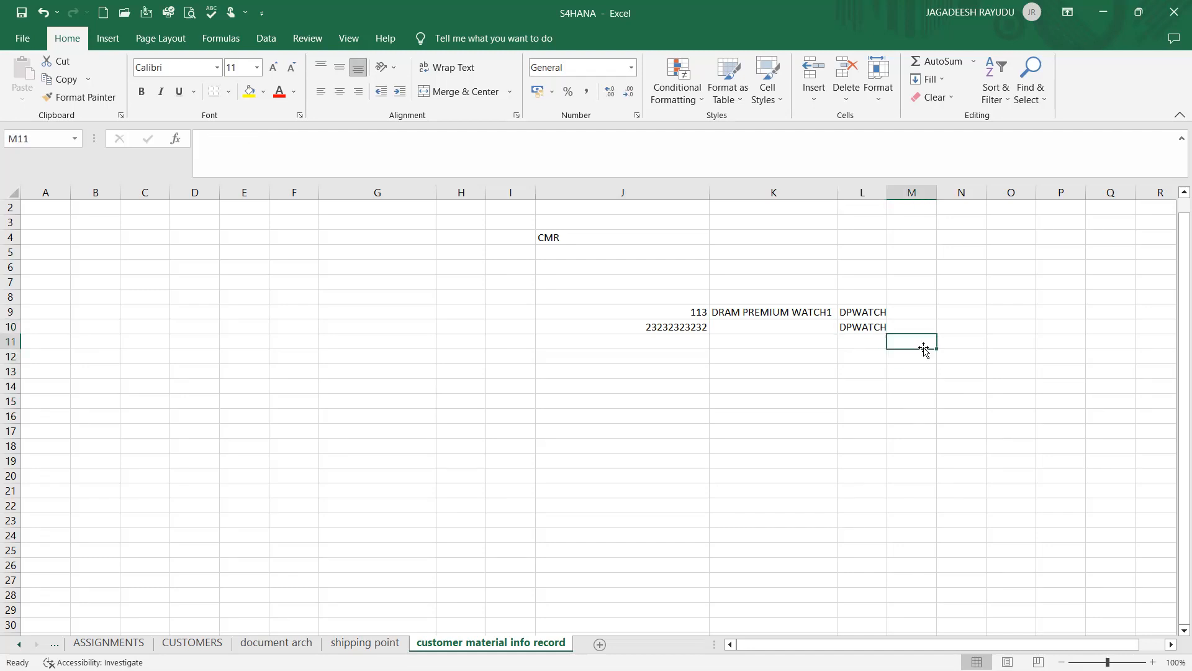
pyautogui.click(912, 355)
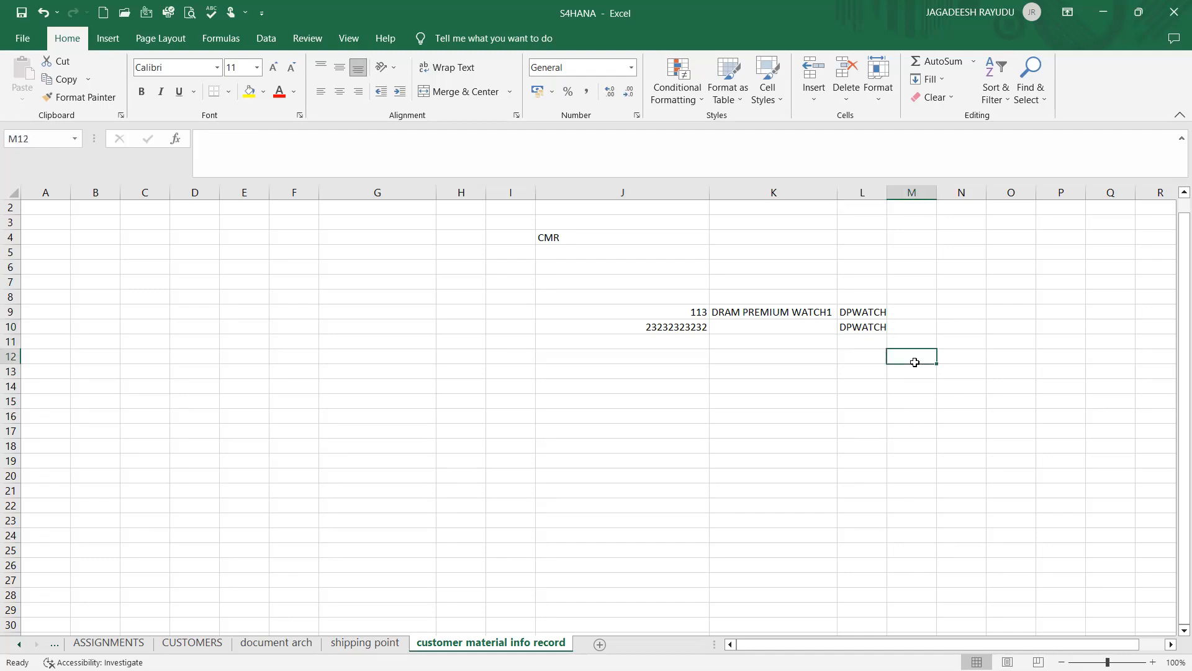
pyautogui.click(870, 325)
pyautogui.click(924, 340)
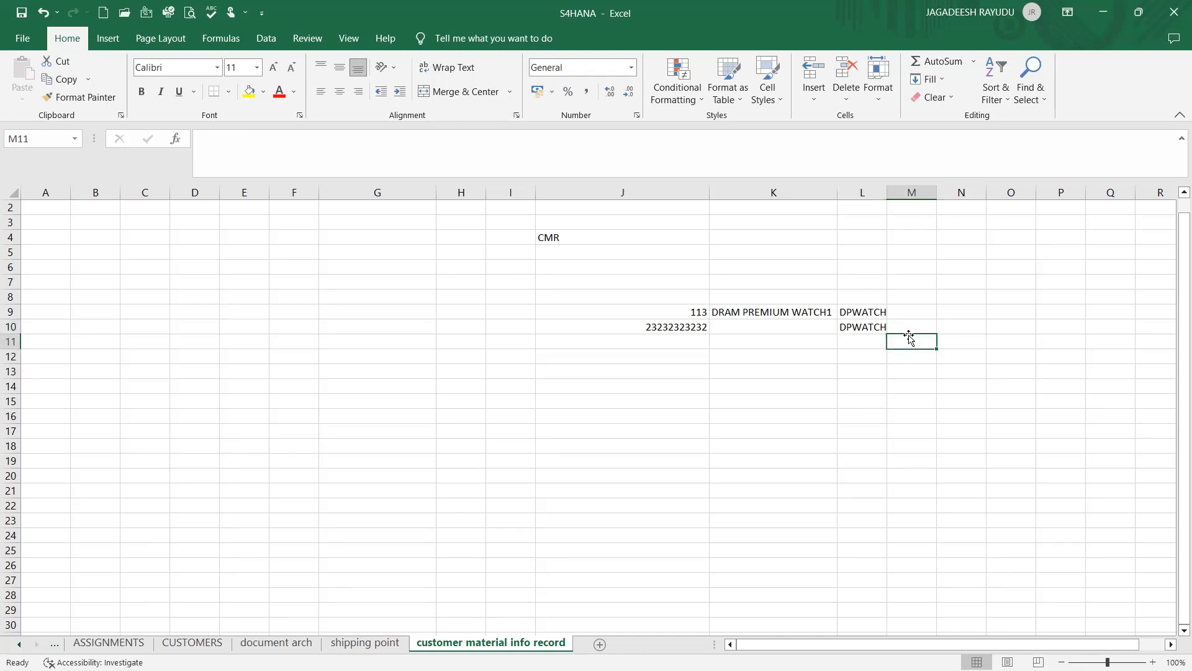
pyautogui.click(868, 330)
pyautogui.click(907, 341)
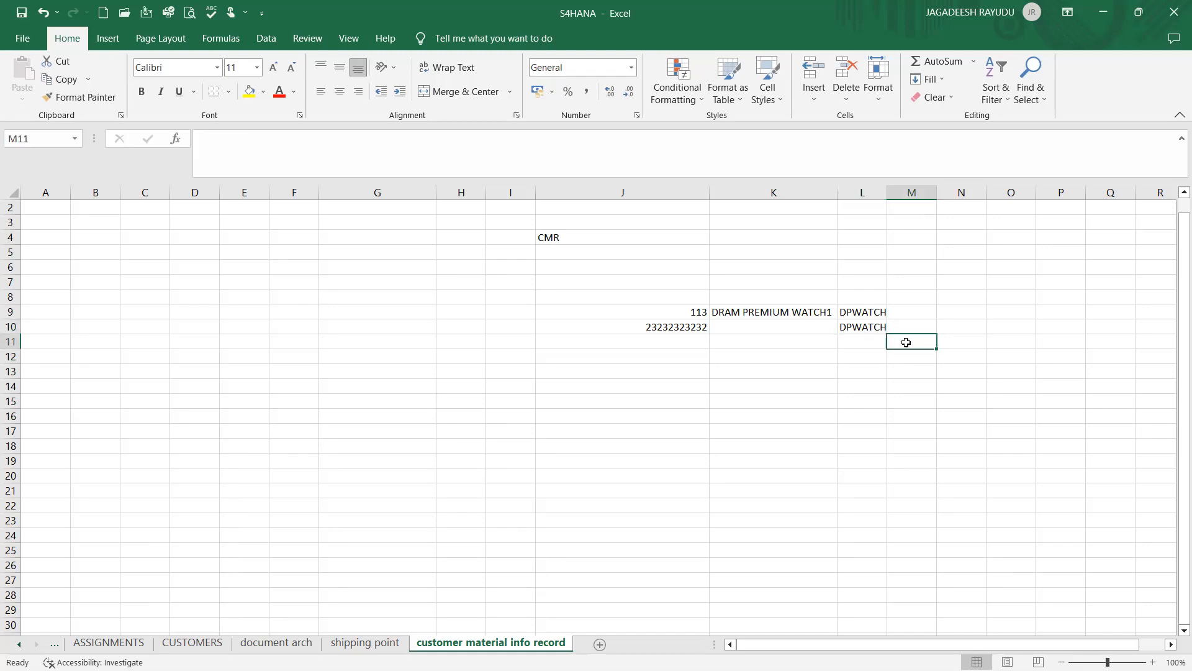
pyautogui.click(852, 323)
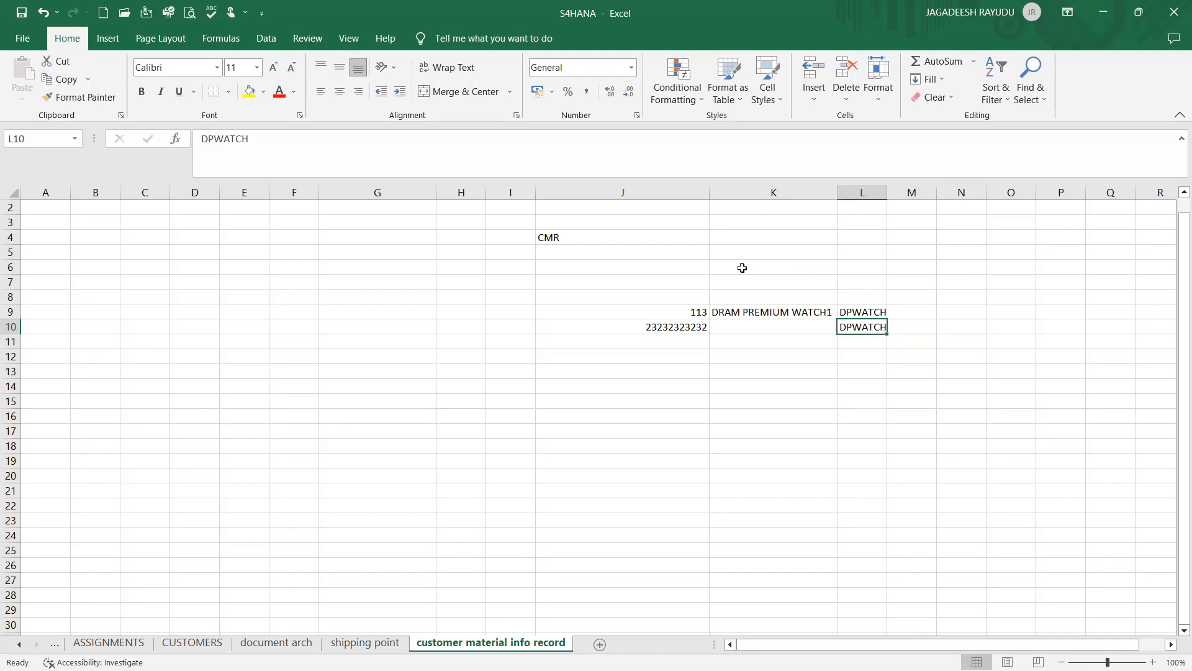
pyautogui.click(656, 330)
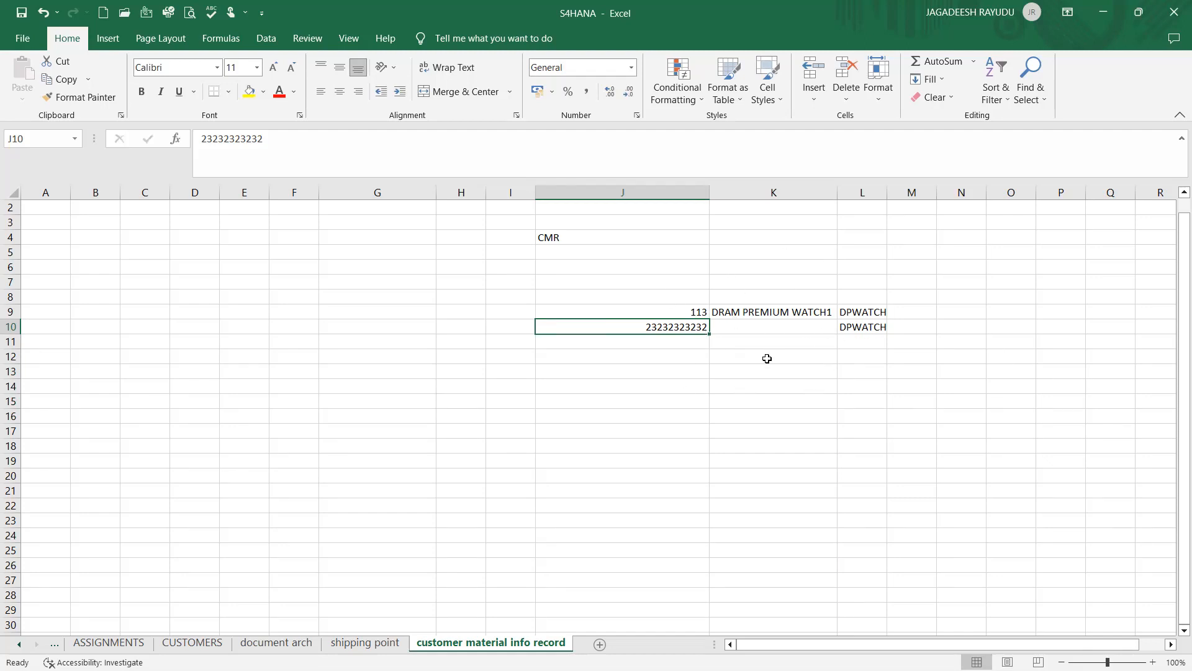
pyautogui.click(687, 311)
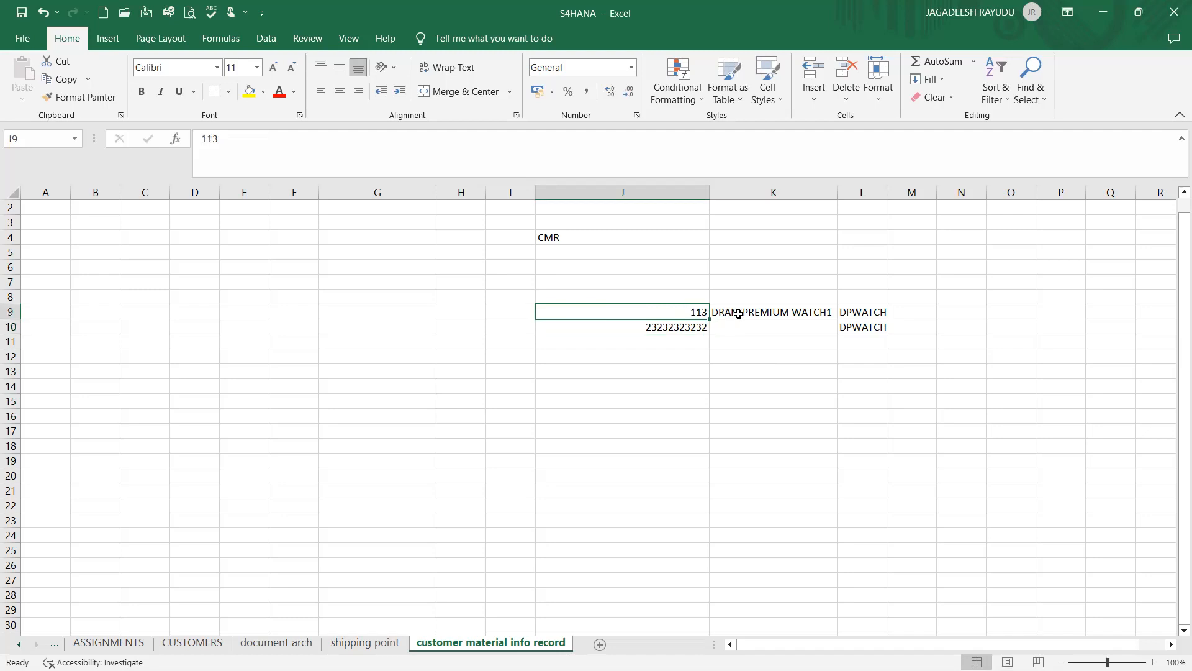
pyautogui.click(738, 313)
pyautogui.click(690, 326)
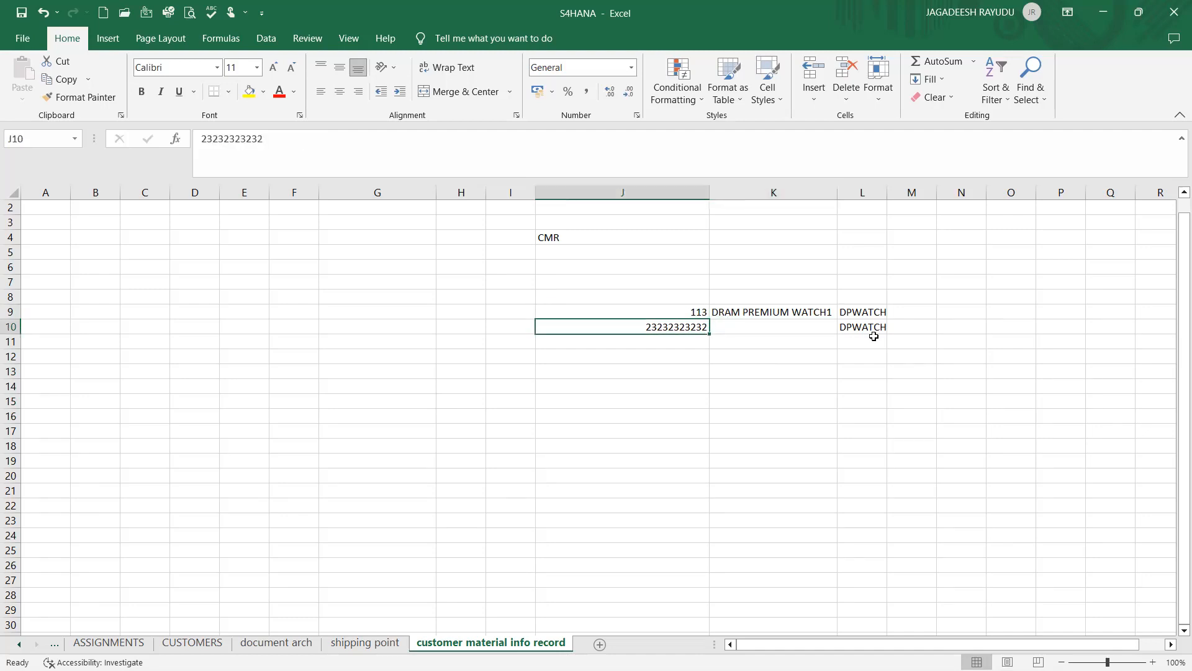
pyautogui.press('Right')
pyautogui.press('Right')
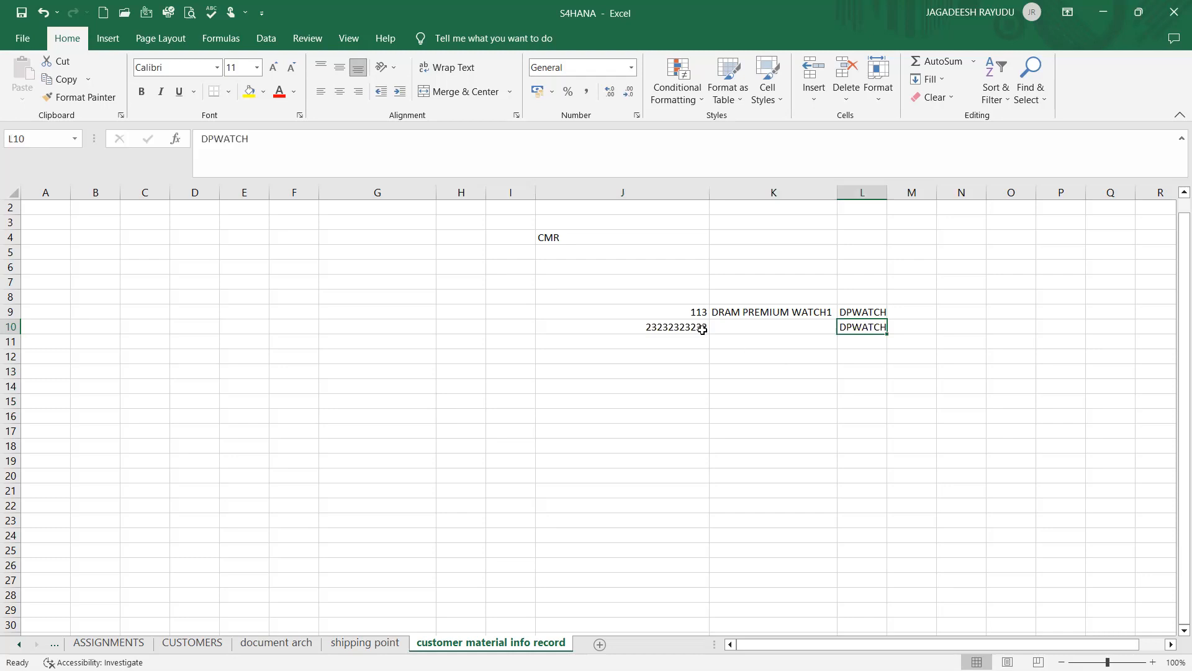
# Clear the sample number from cell J10 and the DPWATCH entry from cell L10
pyautogui.click(676, 329)
pyautogui.press('Delete')
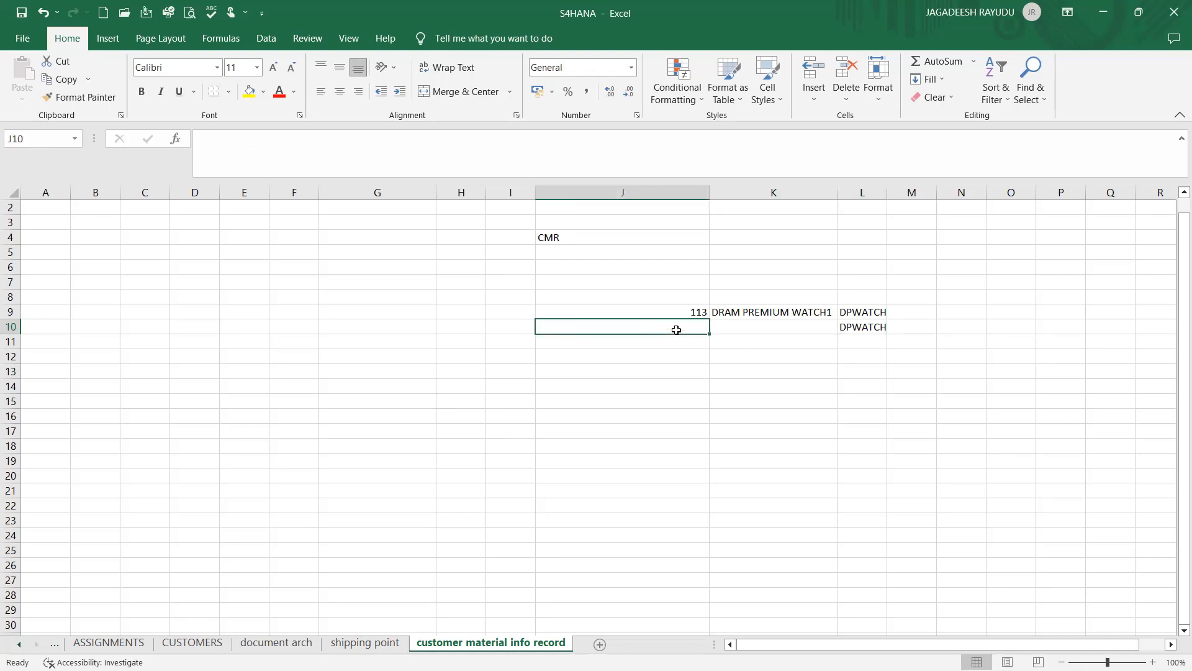
pyautogui.click(862, 338)
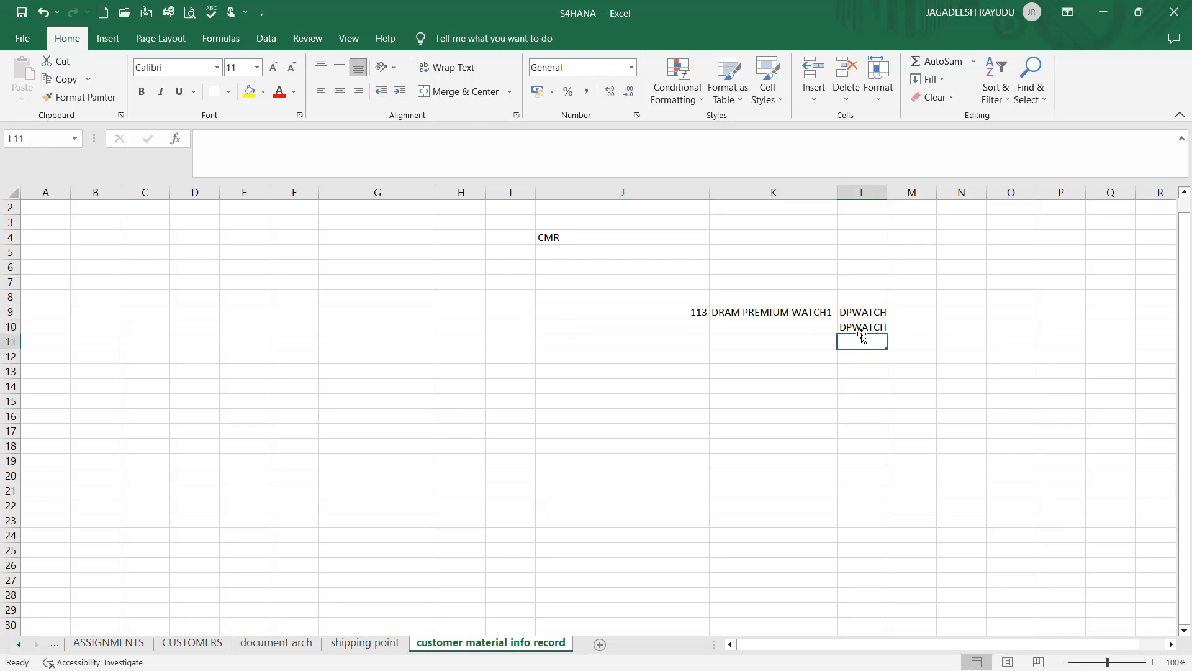
pyautogui.click(858, 323)
pyautogui.press('Delete')
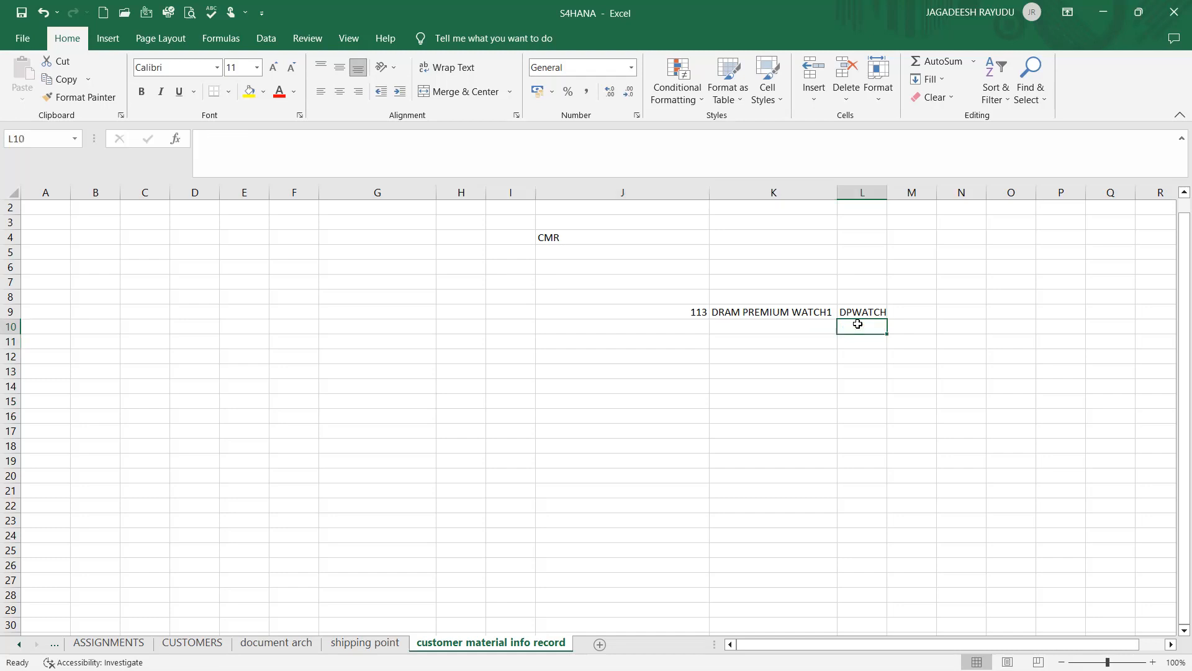
# Enter SPAIN in cell M8, above and beside the DPWATCH entry
pyautogui.click(772, 313)
pyautogui.click(848, 313)
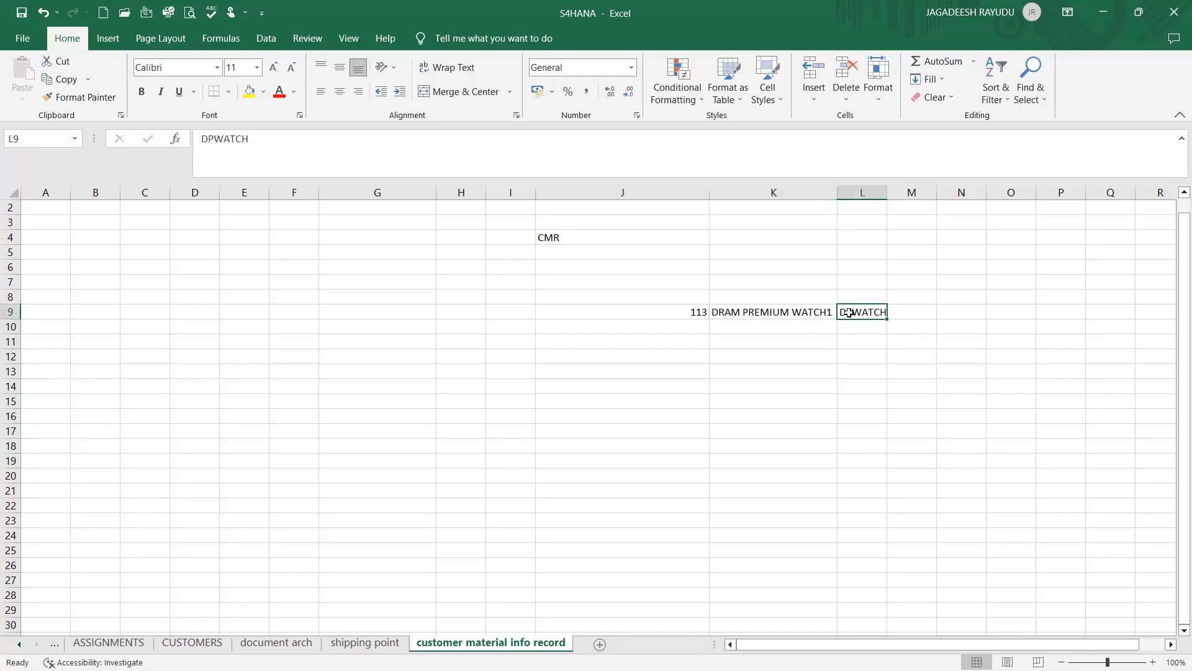
pyautogui.click(908, 297)
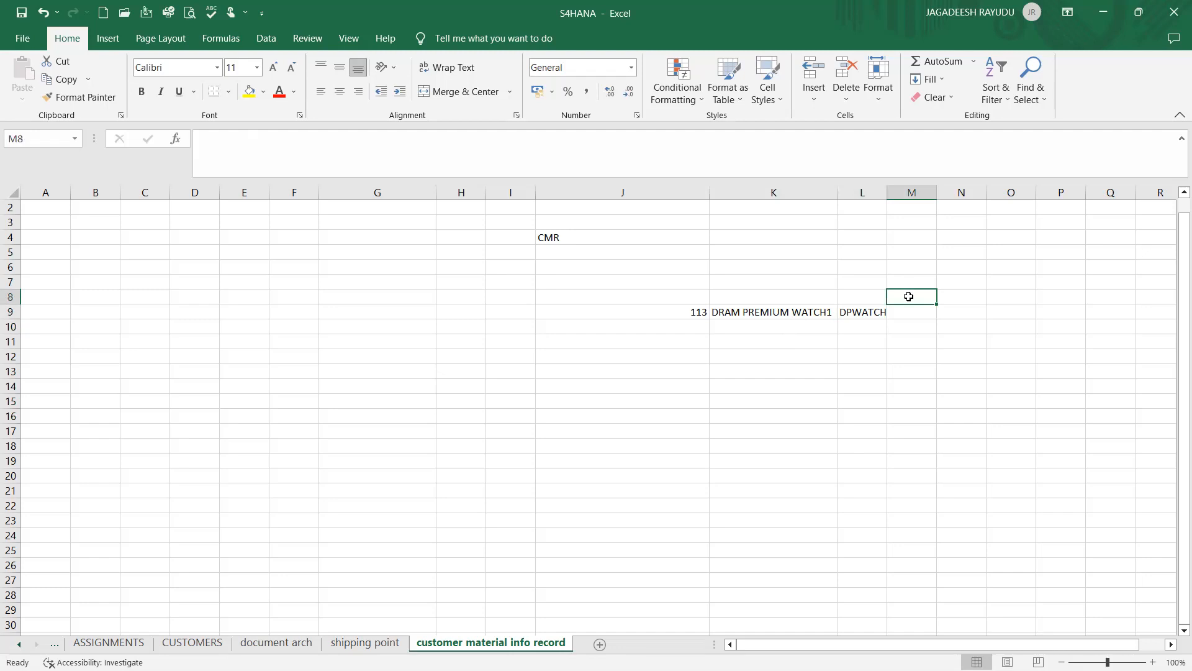
pyautogui.write('SPAIN')
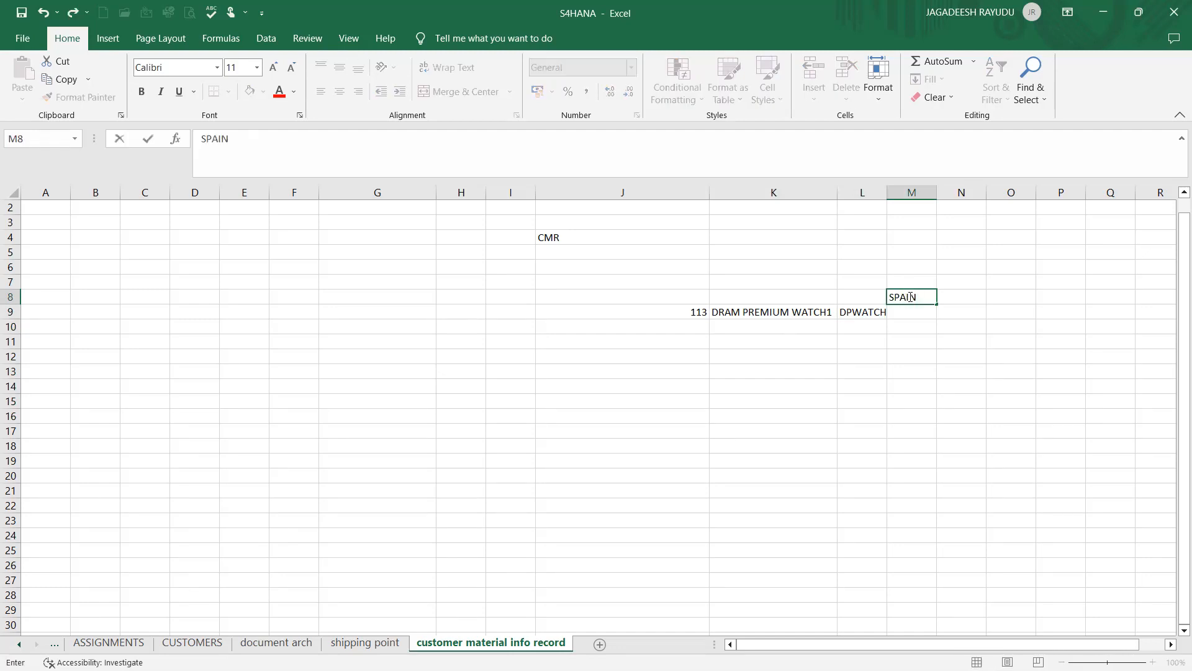
pyautogui.press('Return')
# Review SPAIN in M8 against the DRAM PREMIUM WATCH1 description and the DPWATCH name in row 9
pyautogui.click(909, 297)
pyautogui.press('Down')
pyautogui.press('Left')
pyautogui.press('Right')
pyautogui.press('Left')
pyautogui.press('Right')
pyautogui.press('Left')
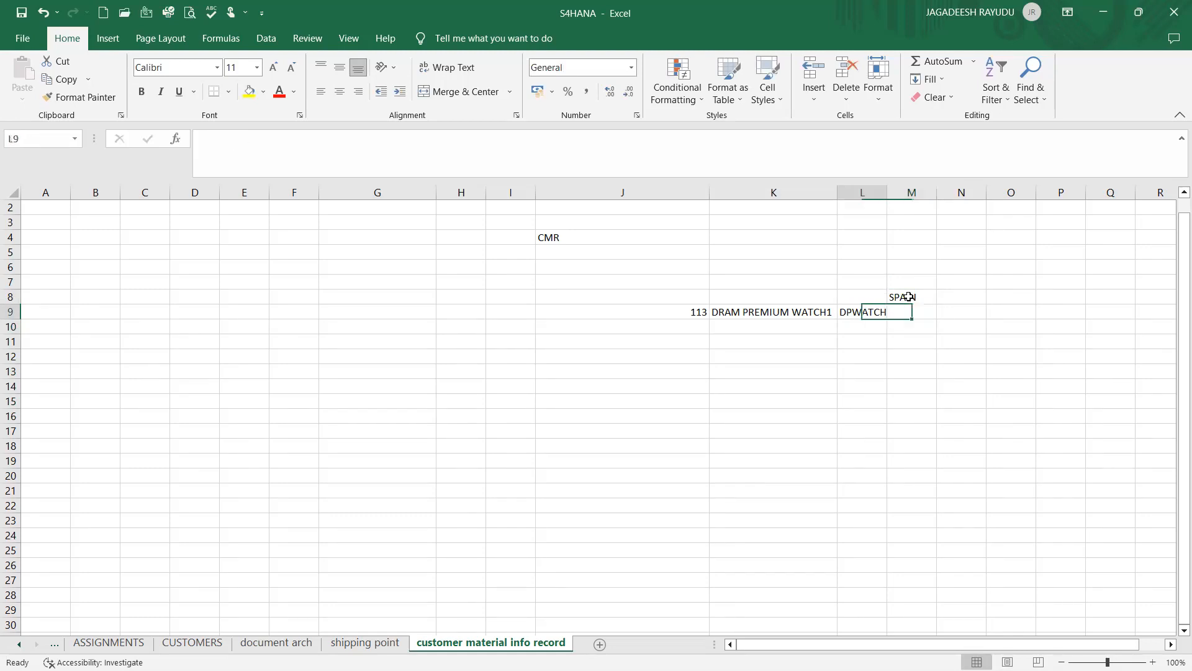
pyautogui.press('Right')
pyautogui.press('Left')
pyautogui.press('Left')
pyautogui.press('Left')
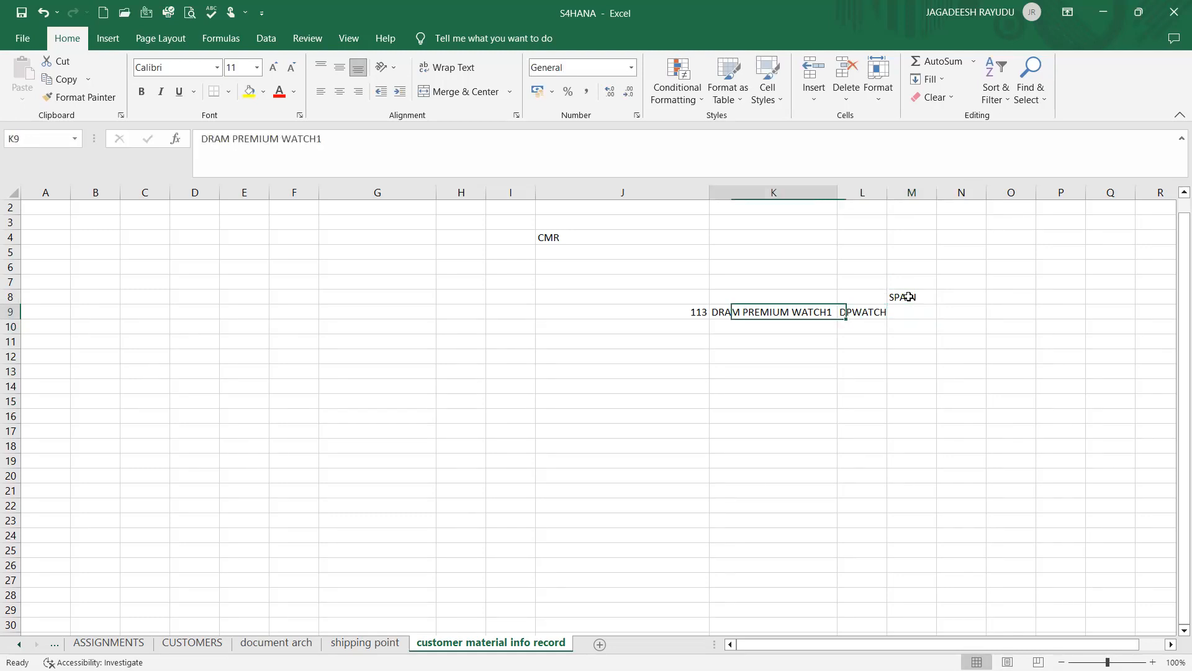
pyautogui.press('Right')
pyautogui.press('Right')
pyautogui.press('Right')
pyautogui.press('Down')
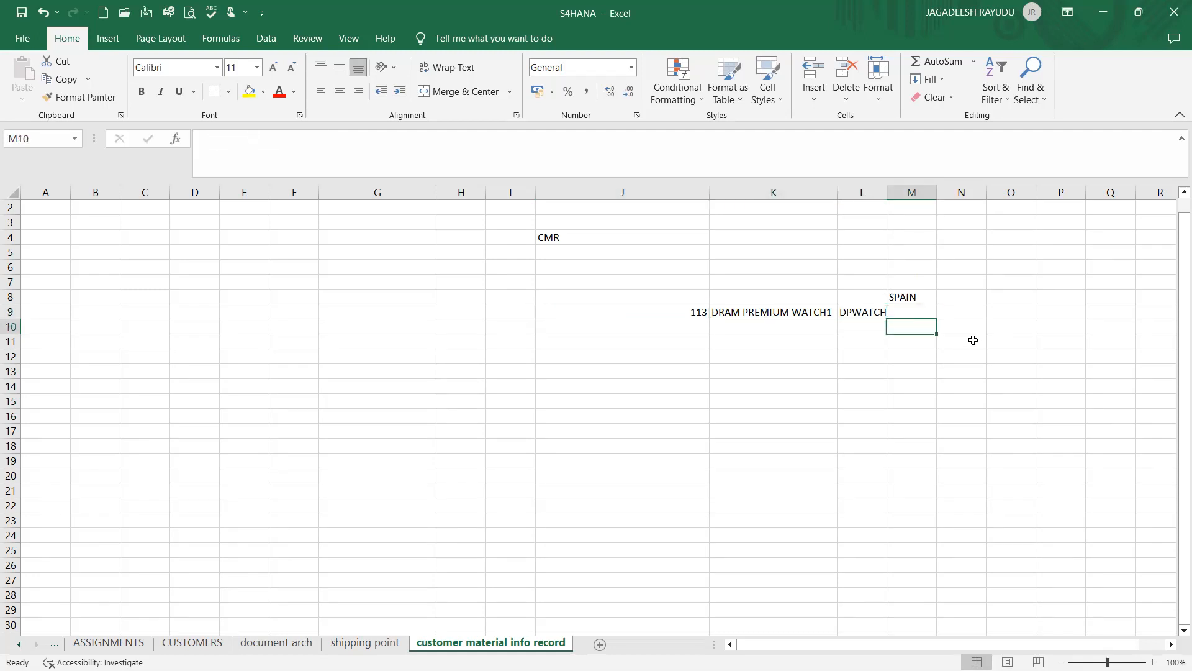
# Enter USA in cell N10 and DPWATCH1 in cell L10 as a second customer example
pyautogui.click(952, 328)
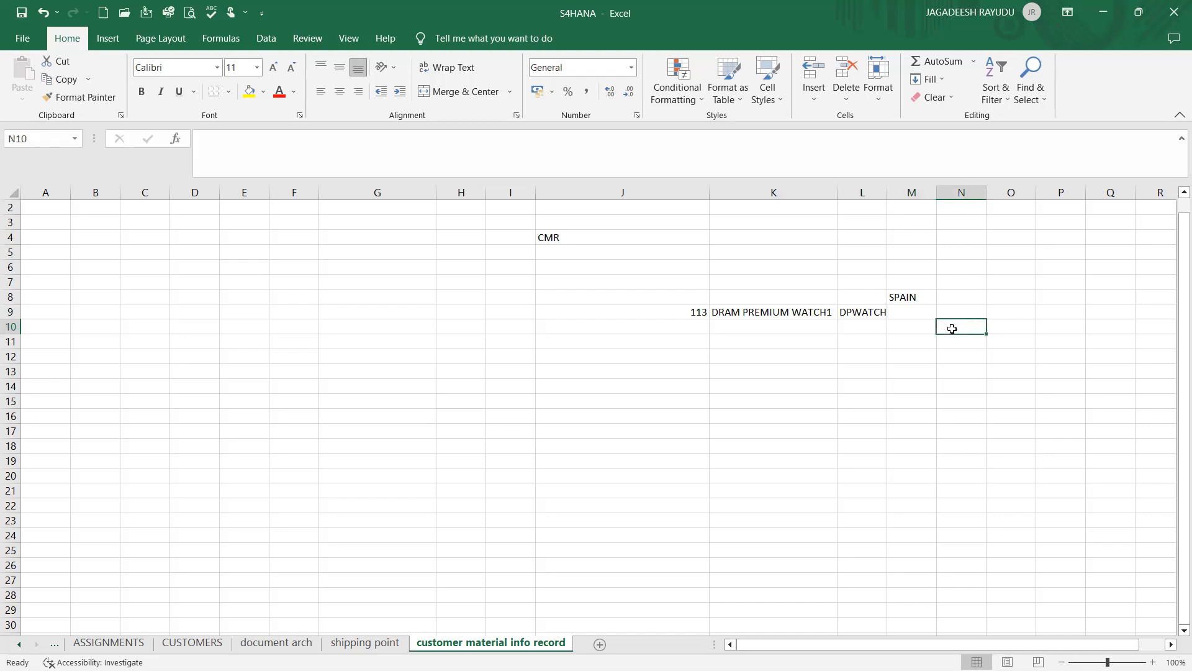
pyautogui.write('USA')
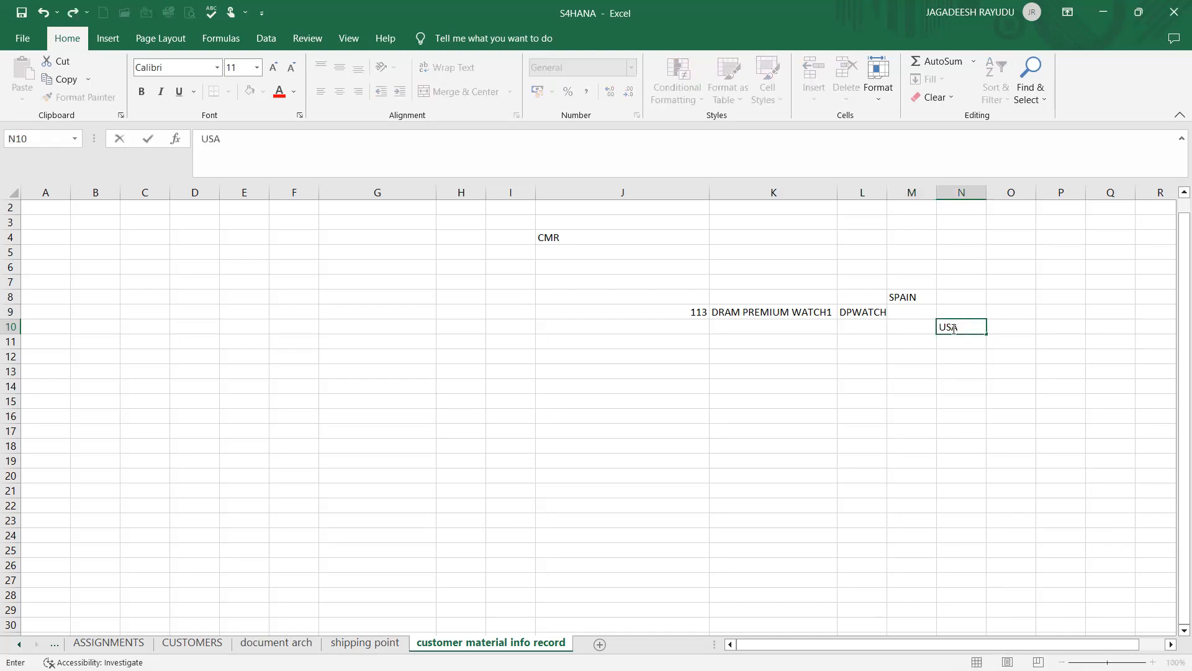
pyautogui.click(900, 369)
pyautogui.click(901, 332)
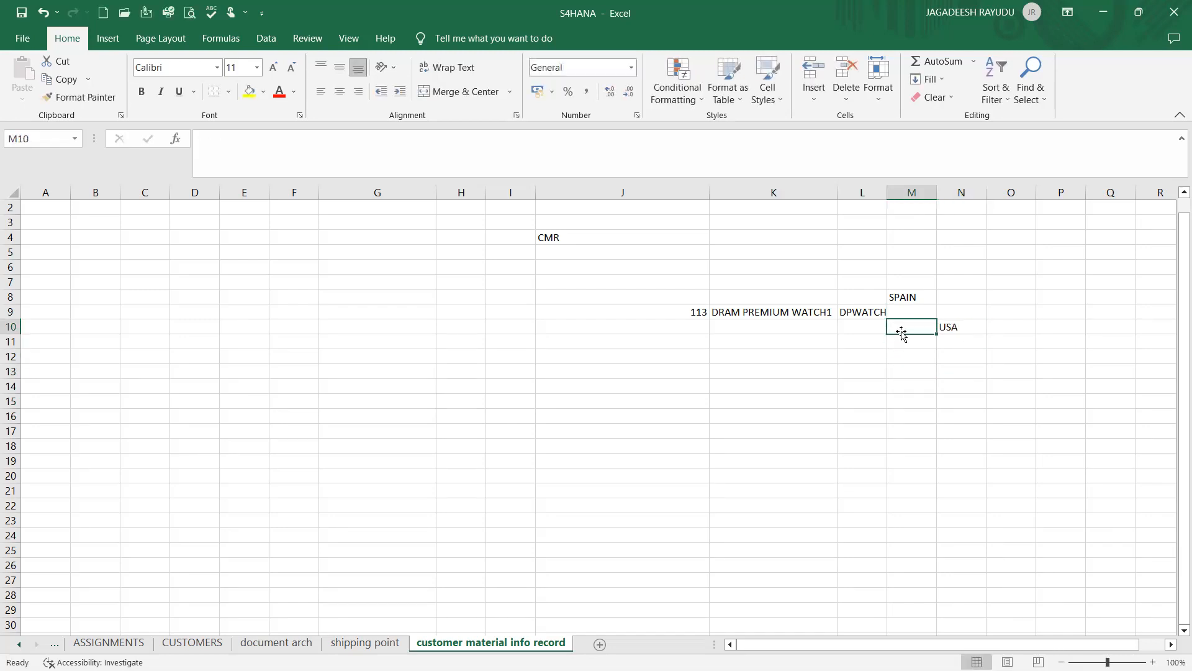
pyautogui.click(858, 315)
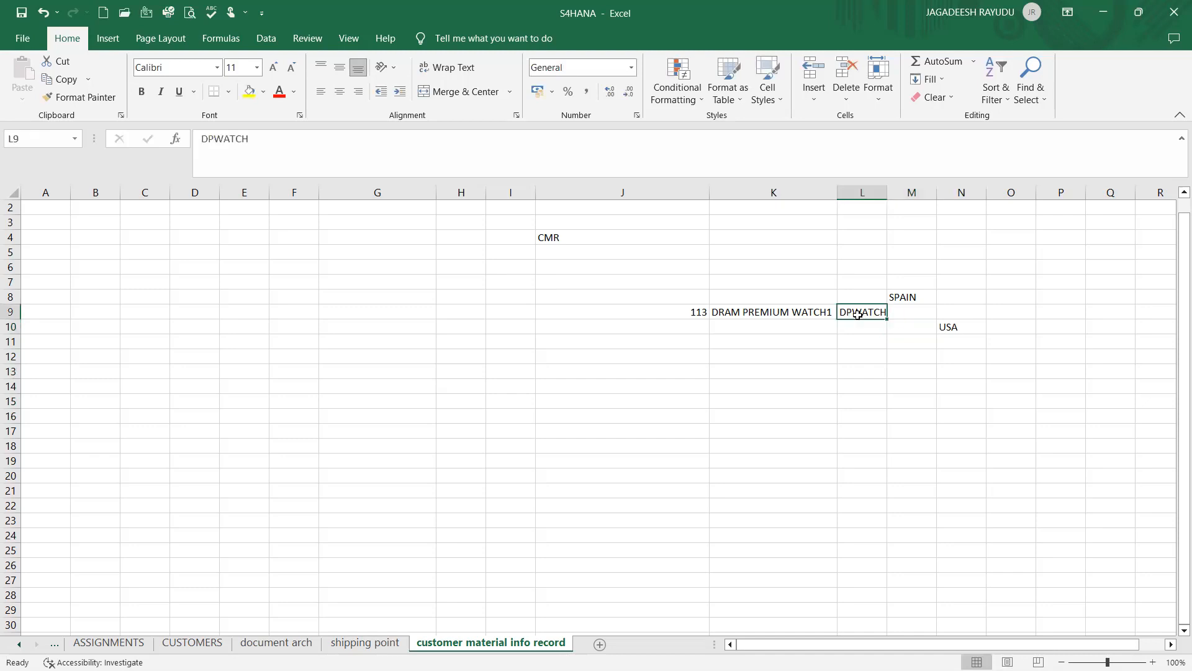
pyautogui.doubleClick(860, 328)
pyautogui.write('DPWATCH1')
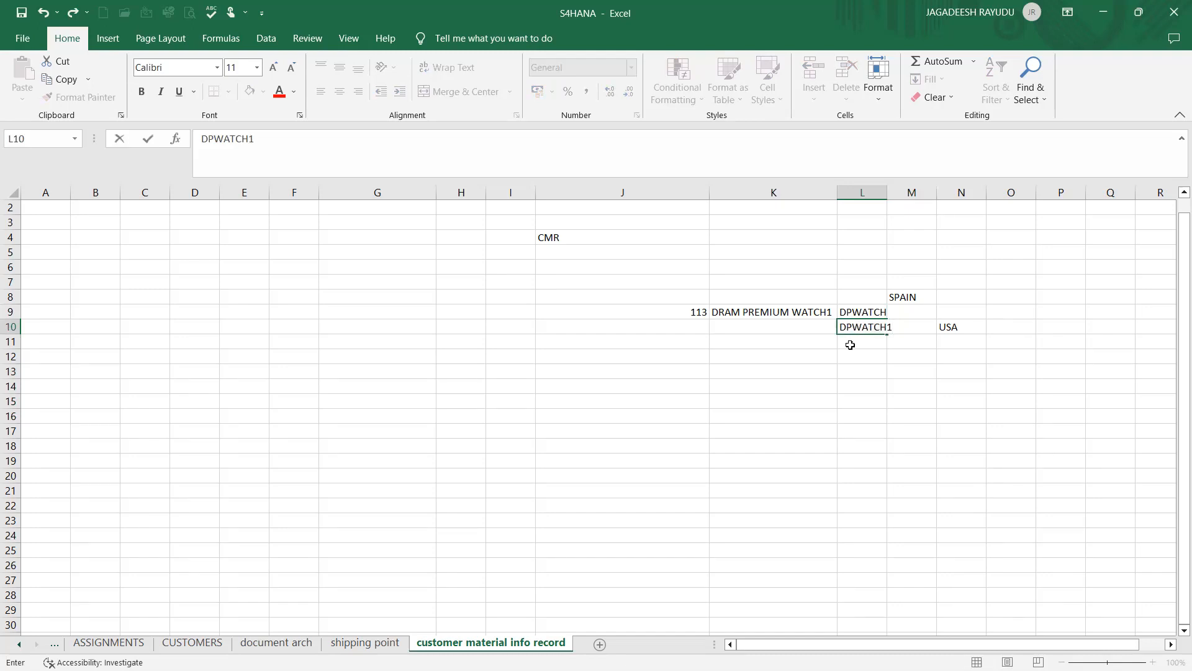
pyautogui.press('Return')
# Clear the DPWATCH1 entry from cell L10 and USA from cell N10
pyautogui.click(690, 311)
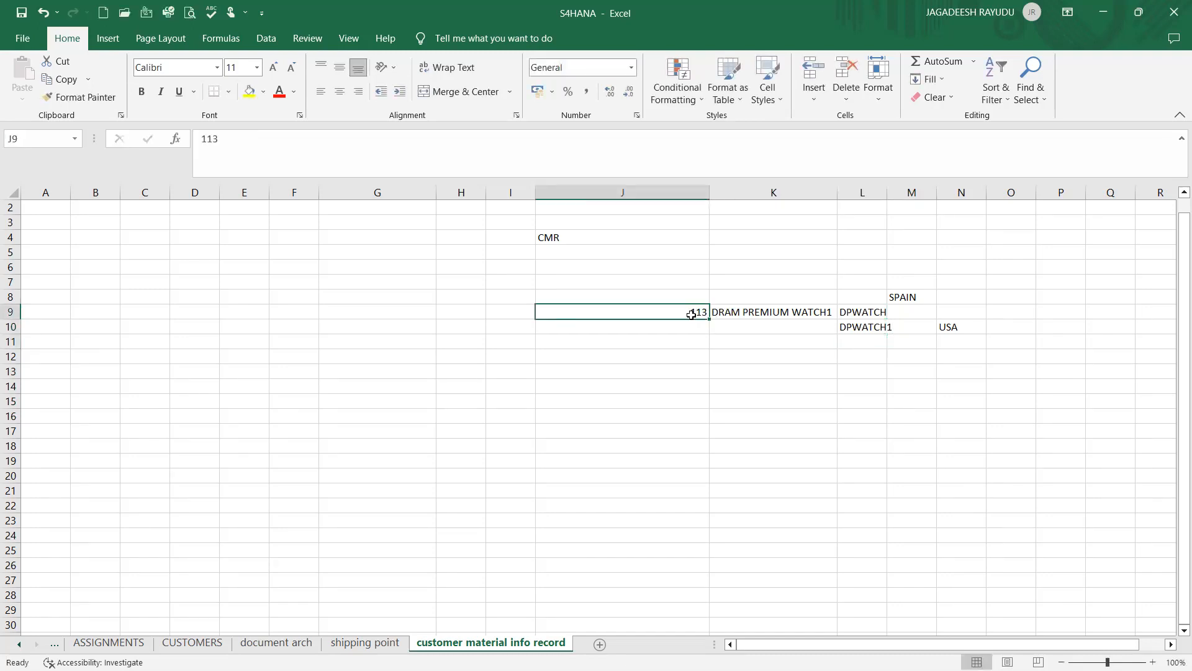
pyautogui.click(863, 331)
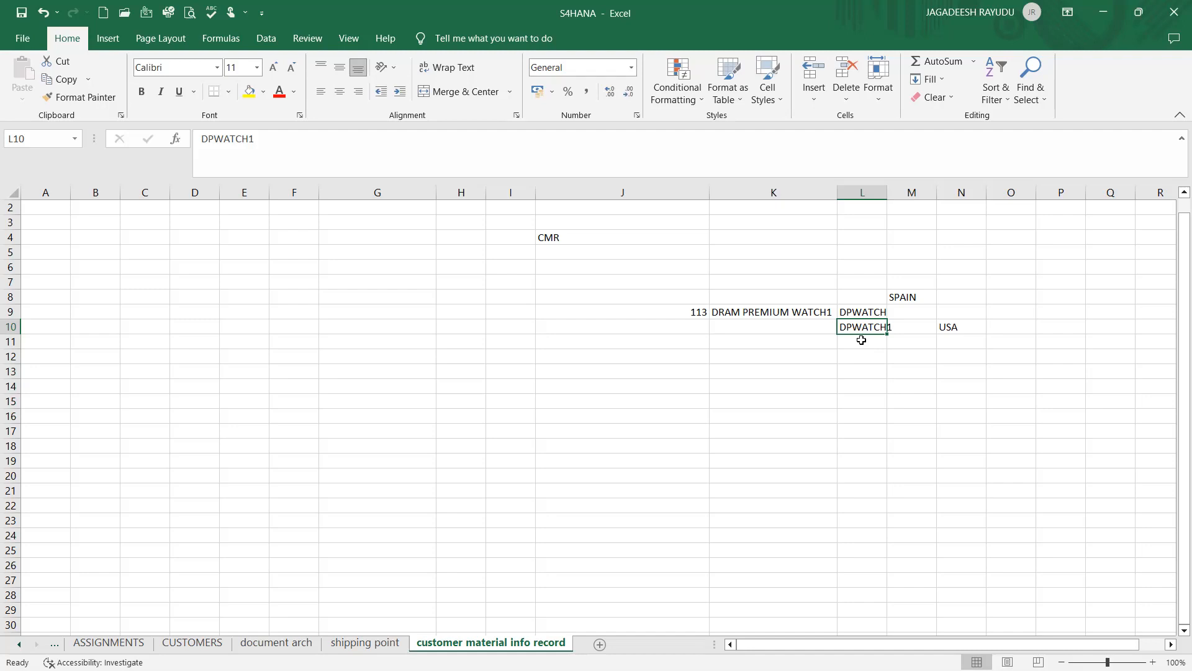
pyautogui.press('Delete')
pyautogui.click(953, 327)
pyautogui.press('Delete')
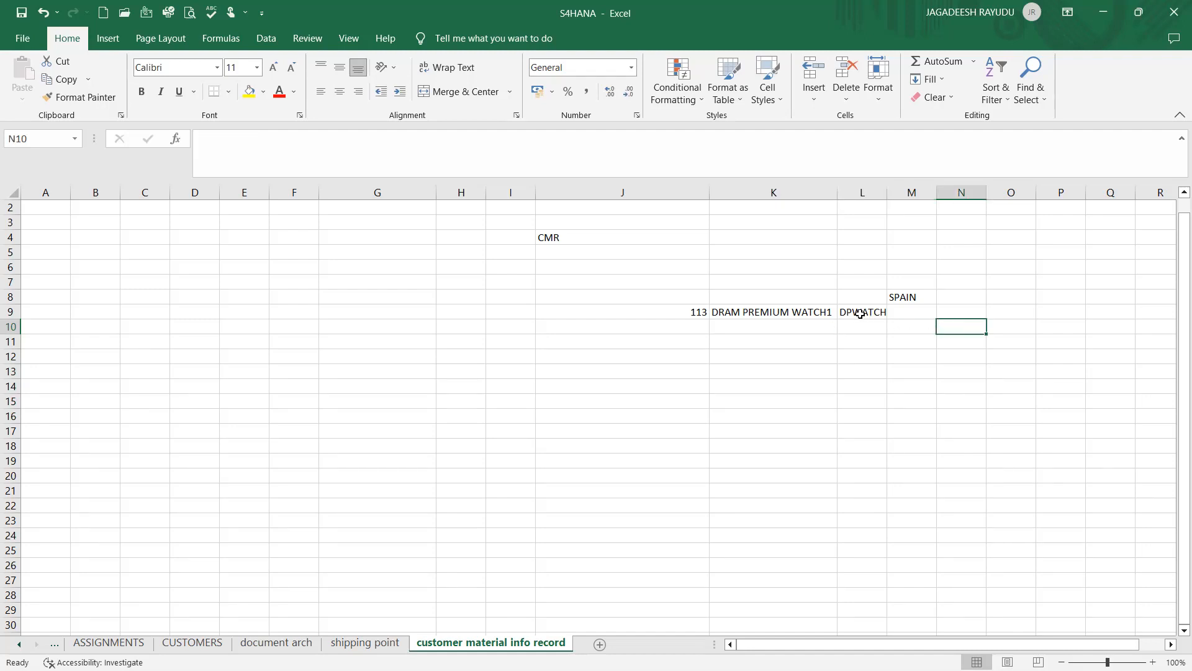
# Review the customer name DPWATCH in L9 against material number 113 in J9
pyautogui.click(846, 316)
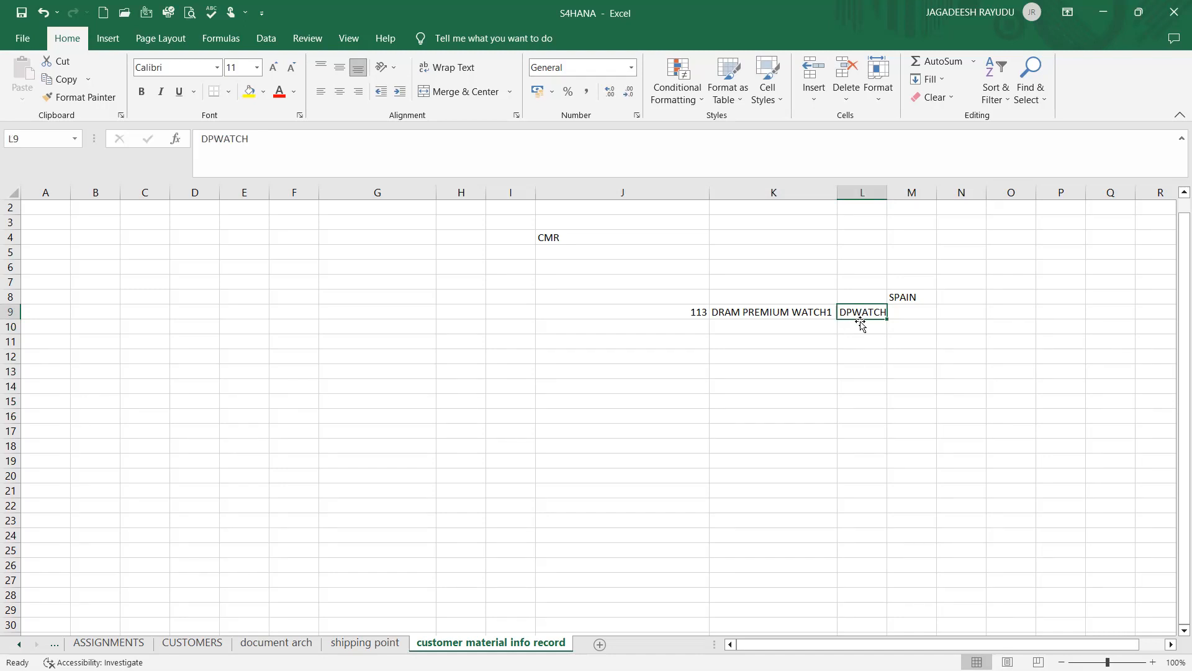
pyautogui.click(705, 325)
pyautogui.click(694, 313)
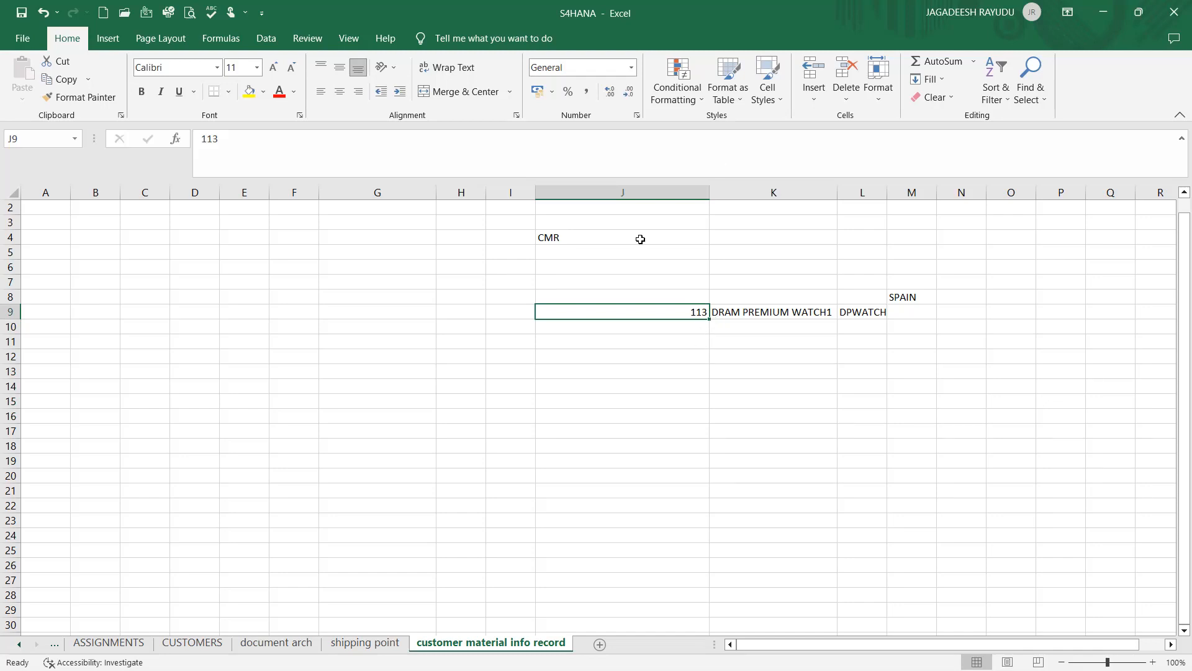
pyautogui.click(528, 281)
pyautogui.click(564, 261)
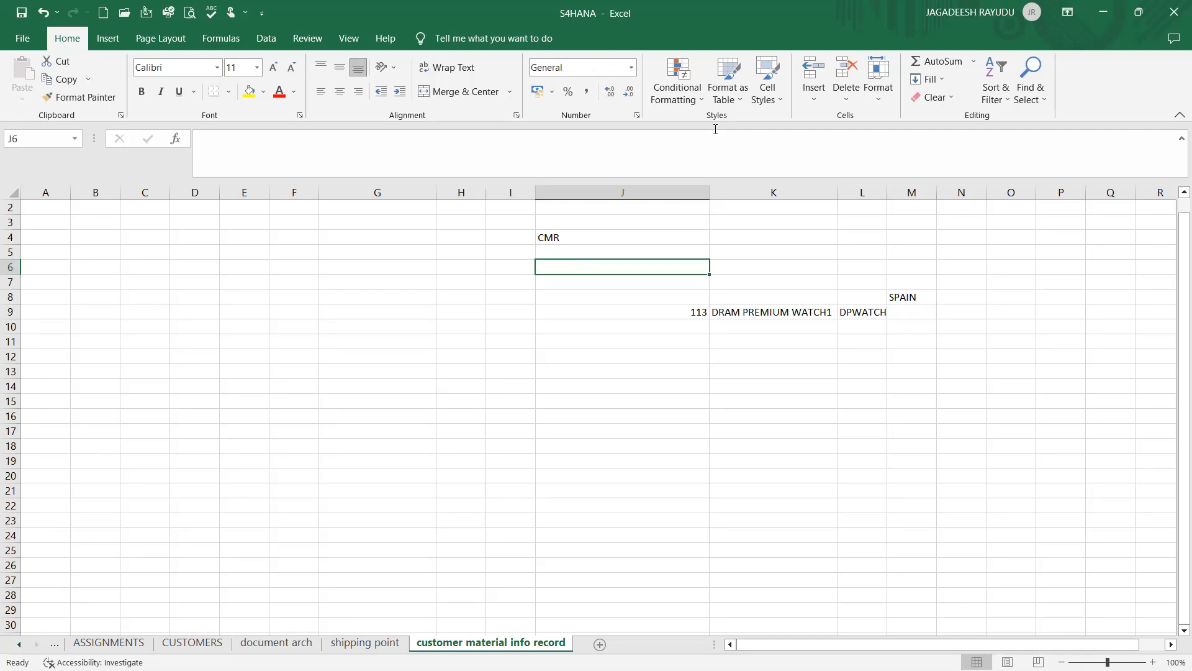
# Switch to SAP and start transaction VD51 to create a customer-material info record
pyautogui.hotkey('alt', 'Tab')
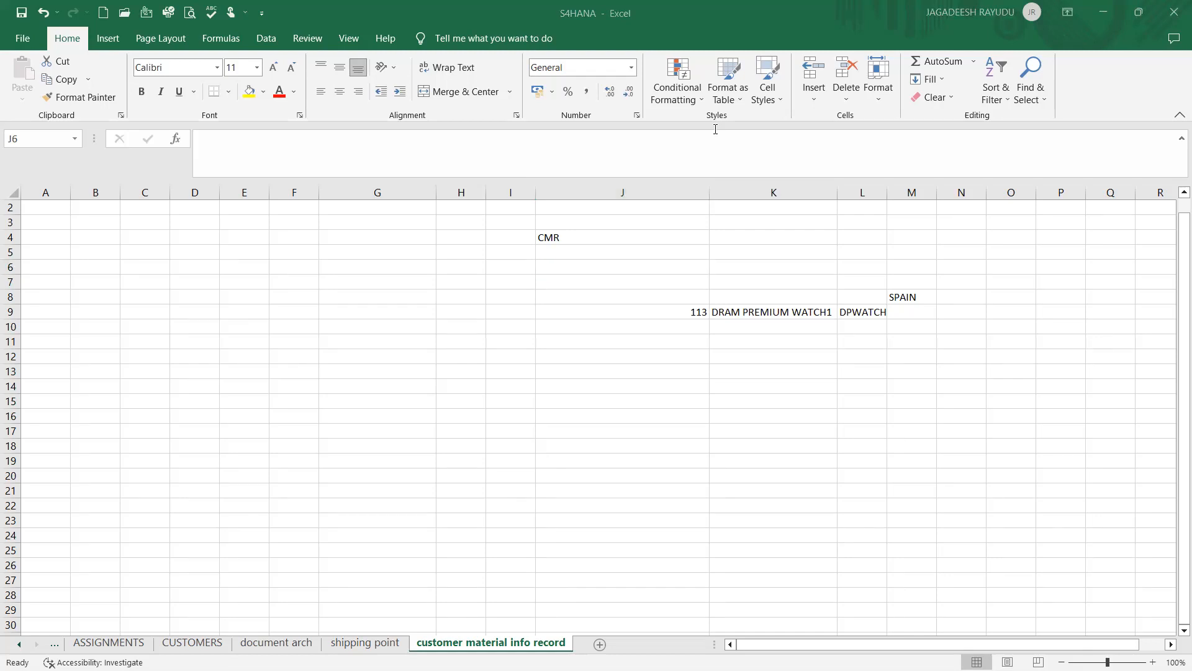
pyautogui.hotkey('alt', 'Tab')
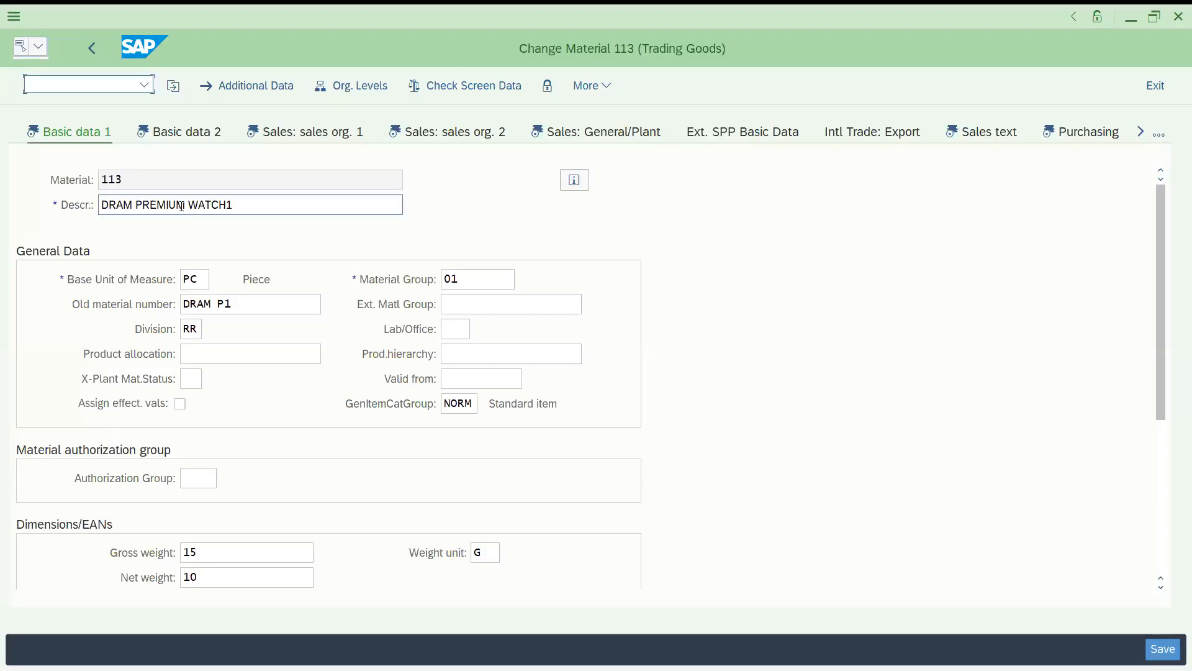
pyautogui.write('/NVD5')
pyautogui.press('Return')
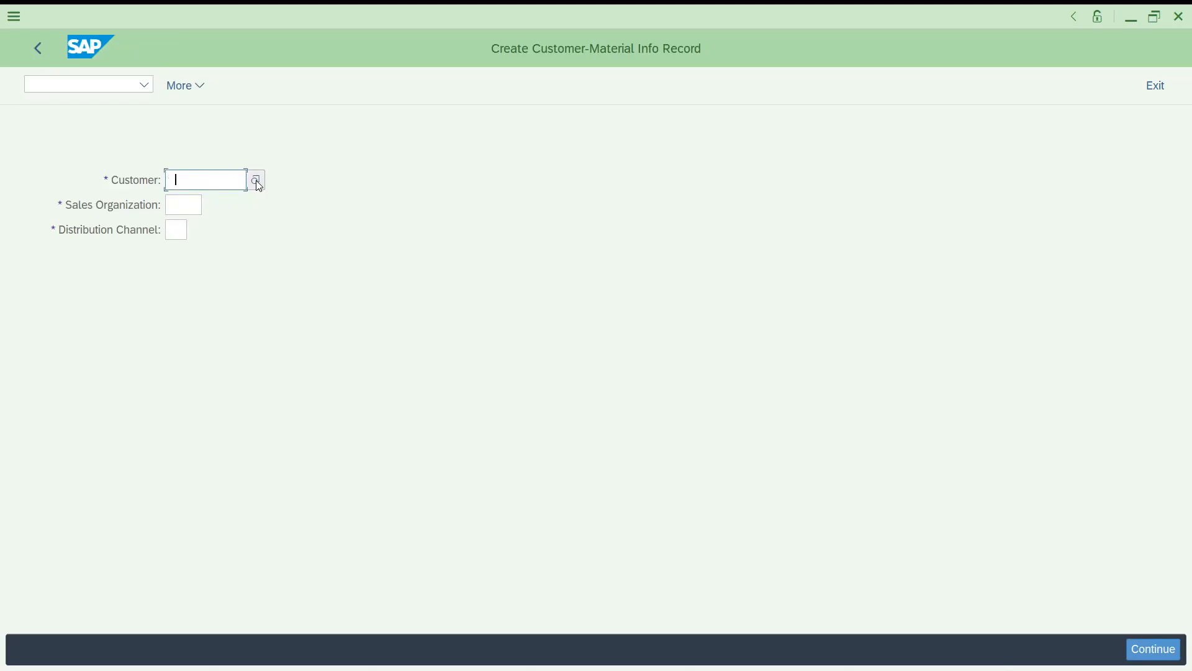
# Open the previously used sales order with transaction VA02 and check its sold-to party
pyautogui.click(76, 81)
pyautogui.write('/NVA02')
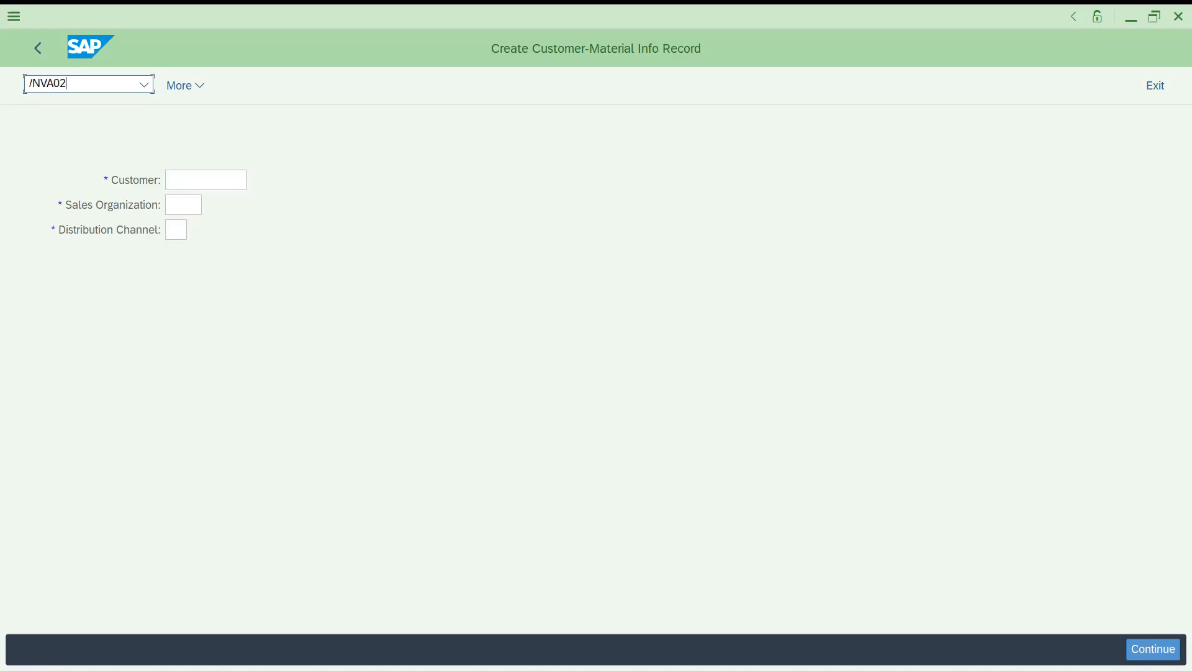
pyautogui.press('Return')
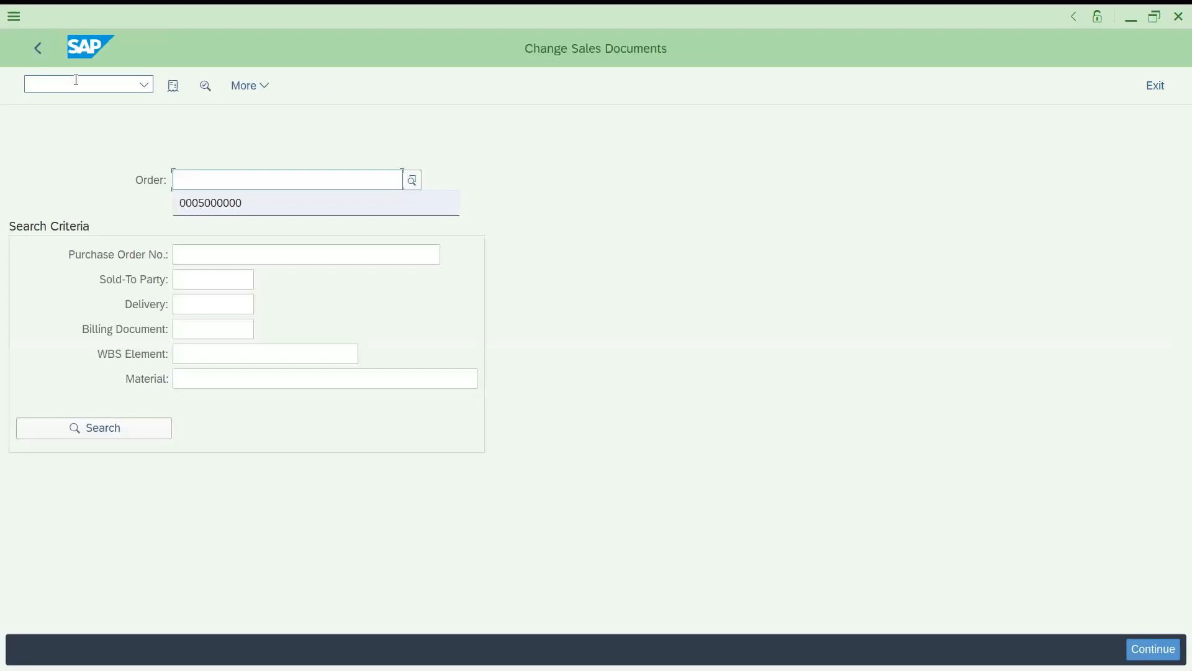
pyautogui.press('Down')
pyautogui.press('Return')
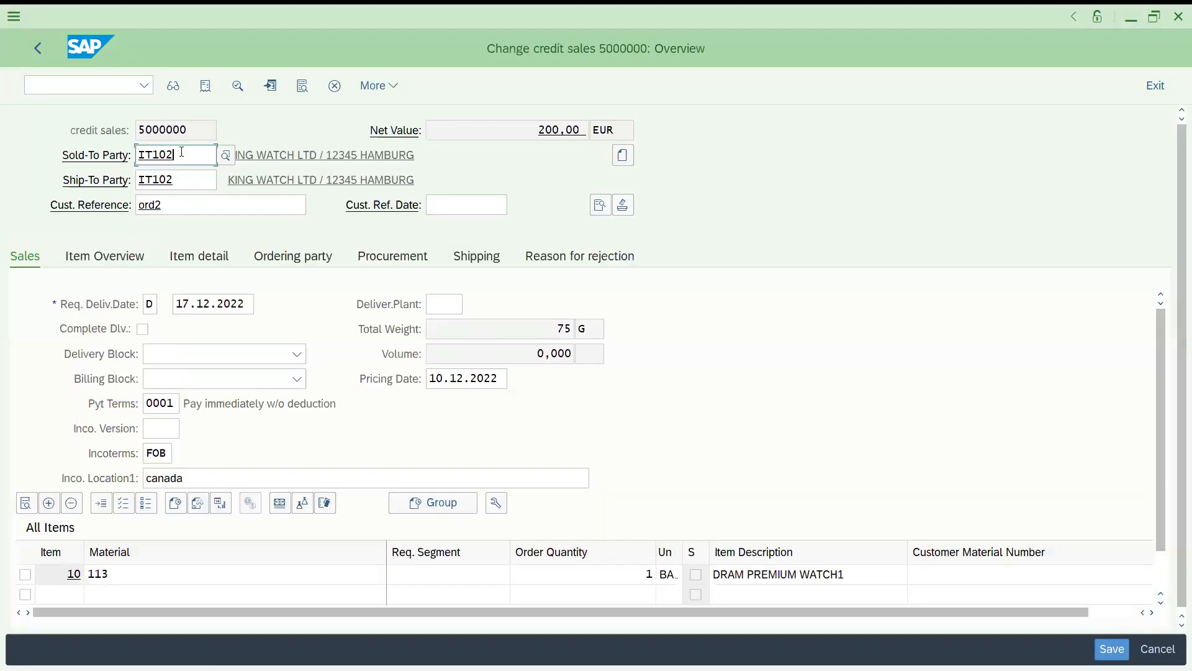
pyautogui.click(324, 209)
pyautogui.hotkey('alt', 'Tab')
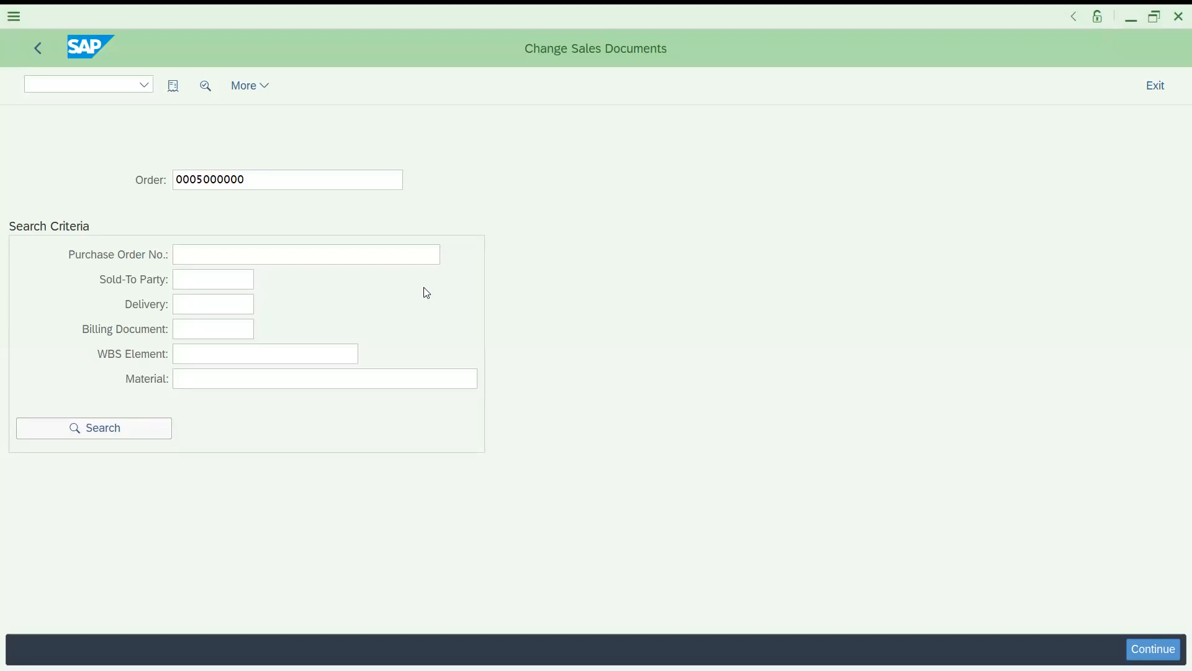
# Start transaction VD51 again and fill in the customer number of KING WATCH LTD
pyautogui.click(99, 86)
pyautogui.write('/NVD51')
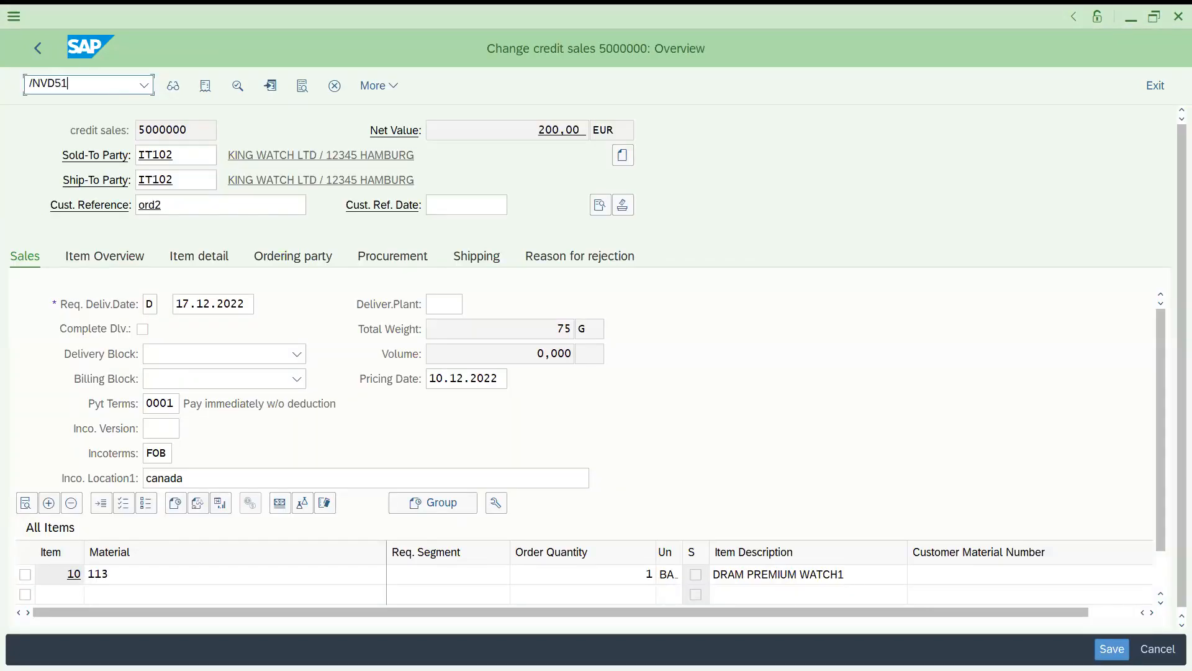
pyautogui.press('Return')
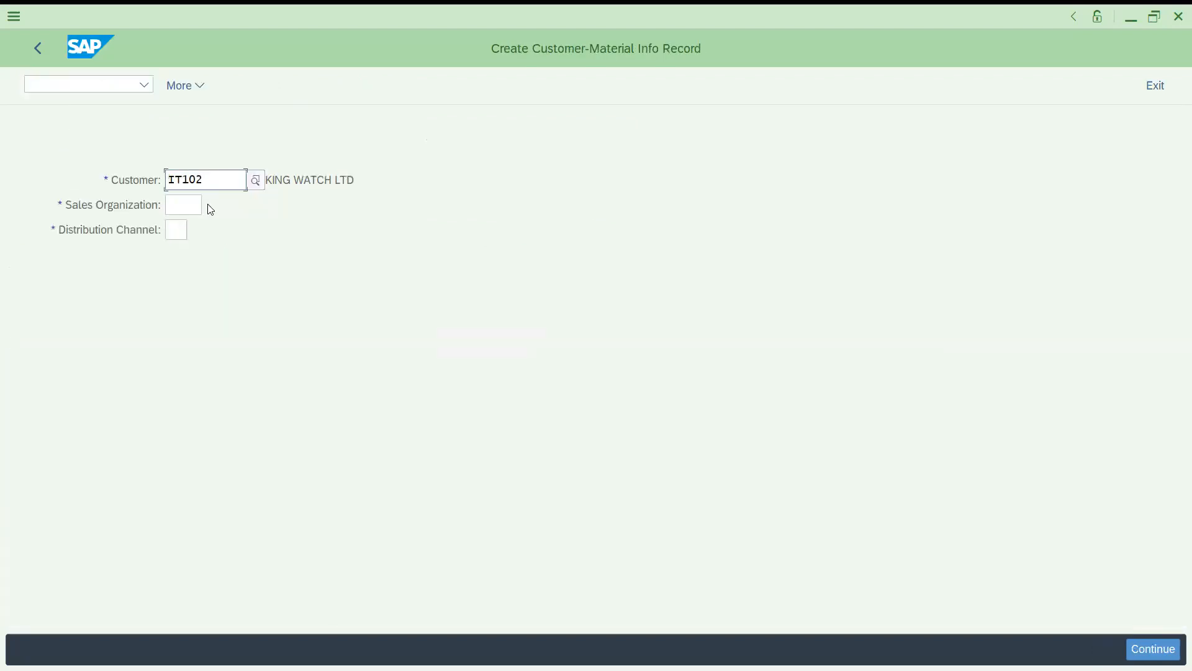
pyautogui.click(180, 205)
# Switch to Excel and look up the sales organization and distribution channel codes on the ASSIGNMENTS sheet
pyautogui.hotkey('alt', 'Tab')
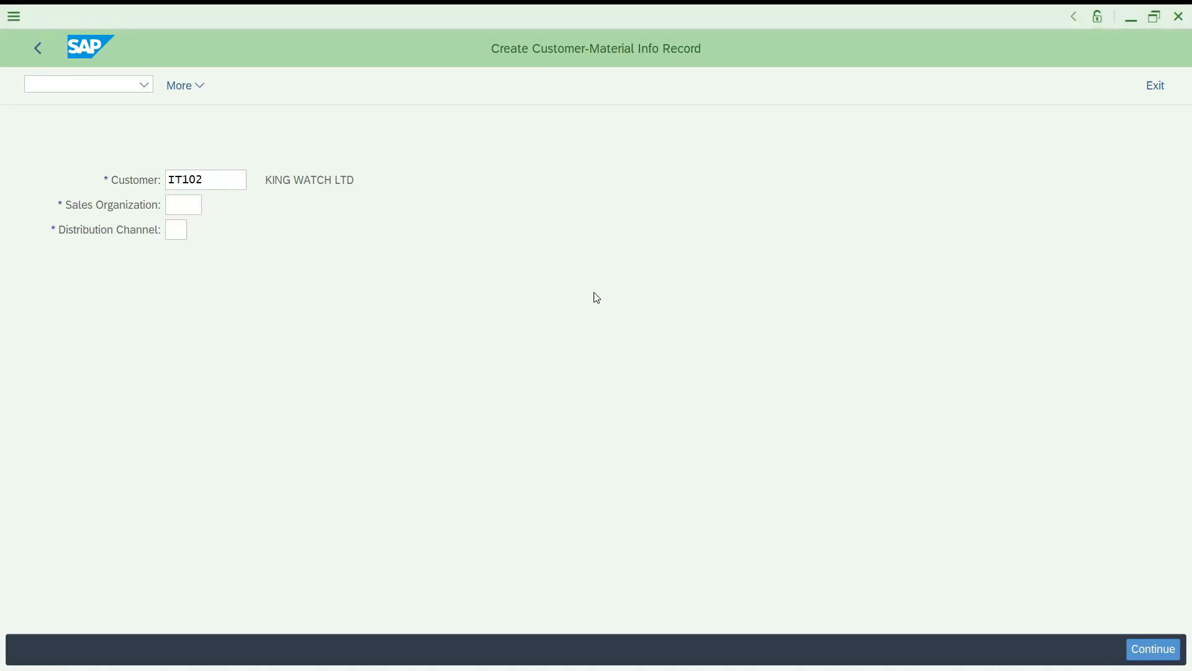
pyautogui.hotkey('alt', 'Tab')
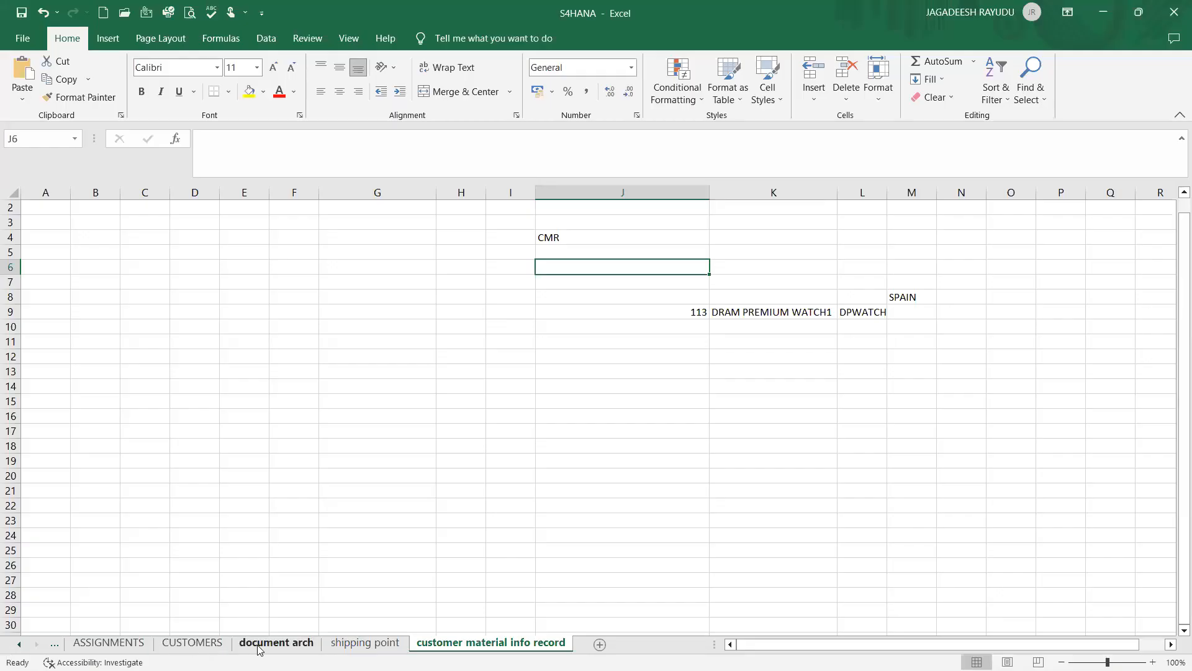
pyautogui.click(125, 646)
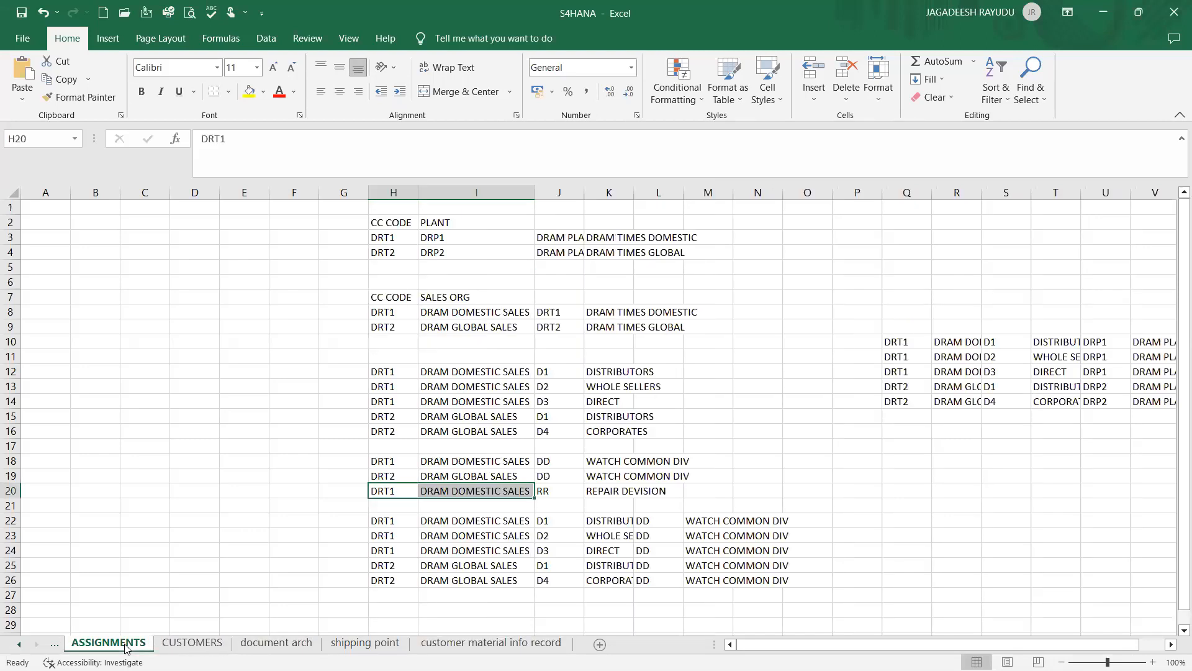
pyautogui.click(386, 239)
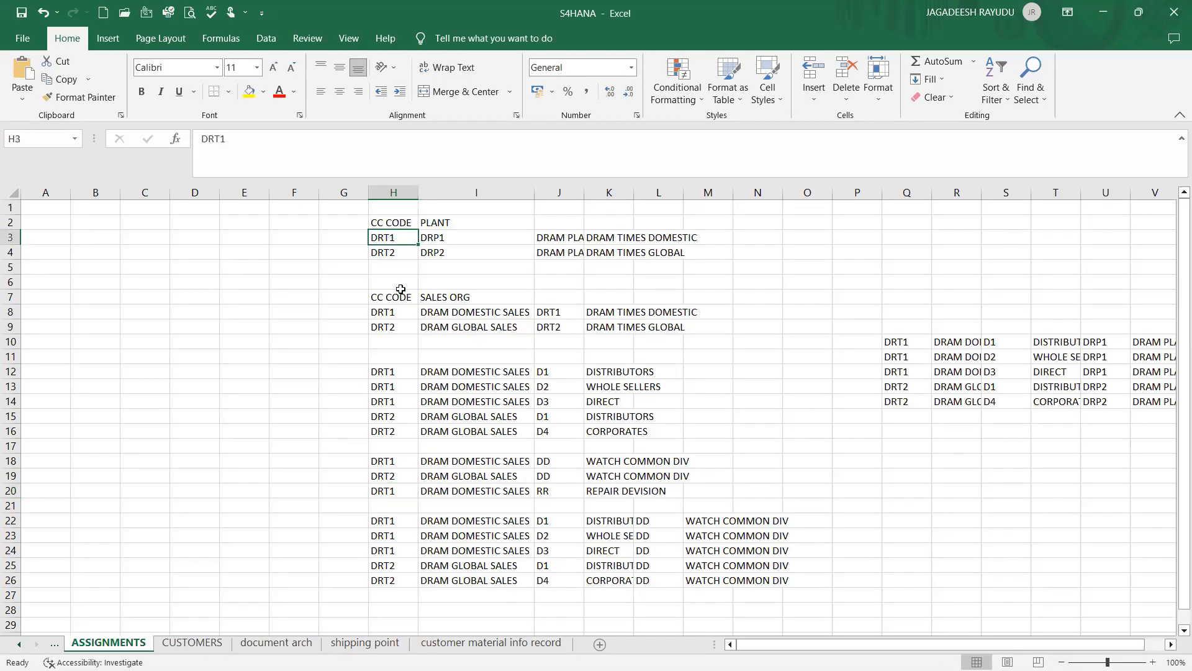
pyautogui.click(557, 370)
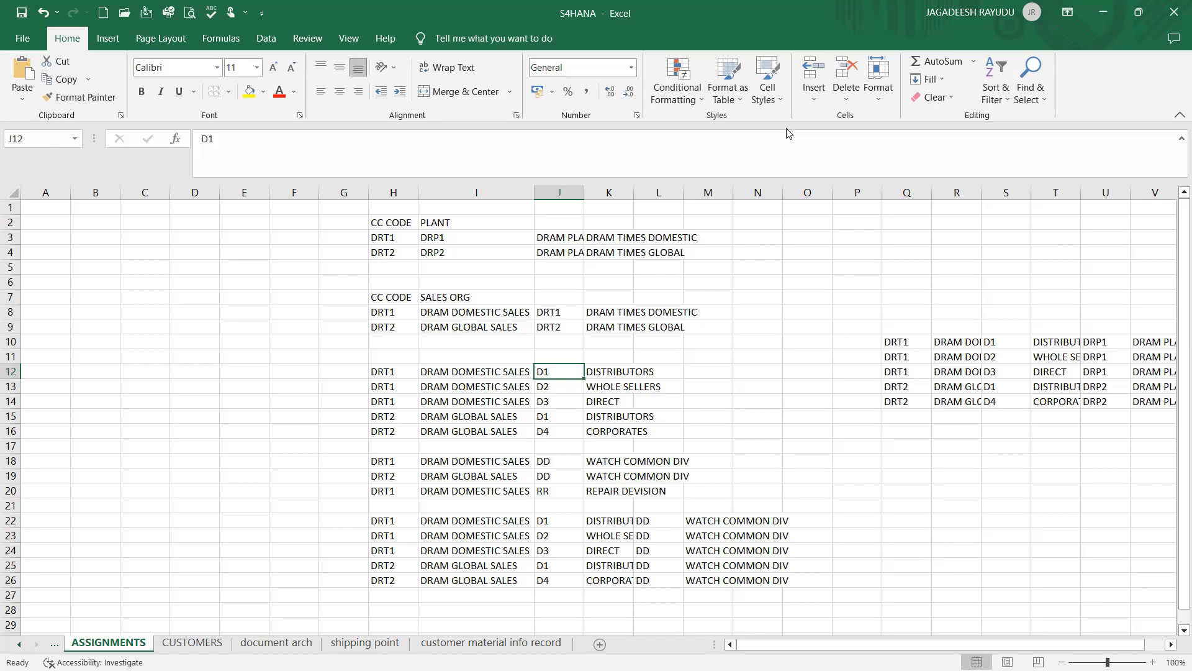
# Back in SAP, set sales organization DRT1 and distribution channel D1, and continue to the info record overview
pyautogui.hotkey('alt', 'Tab')
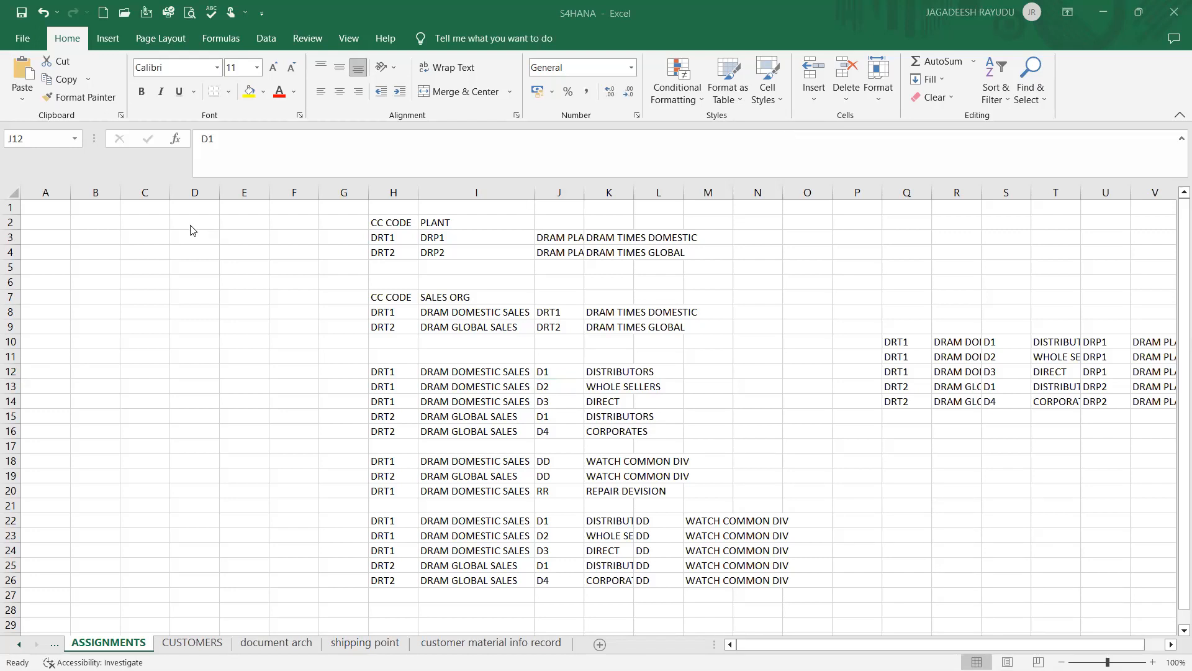
pyautogui.write('DRT1')
pyautogui.press('Tab')
pyautogui.write('D1')
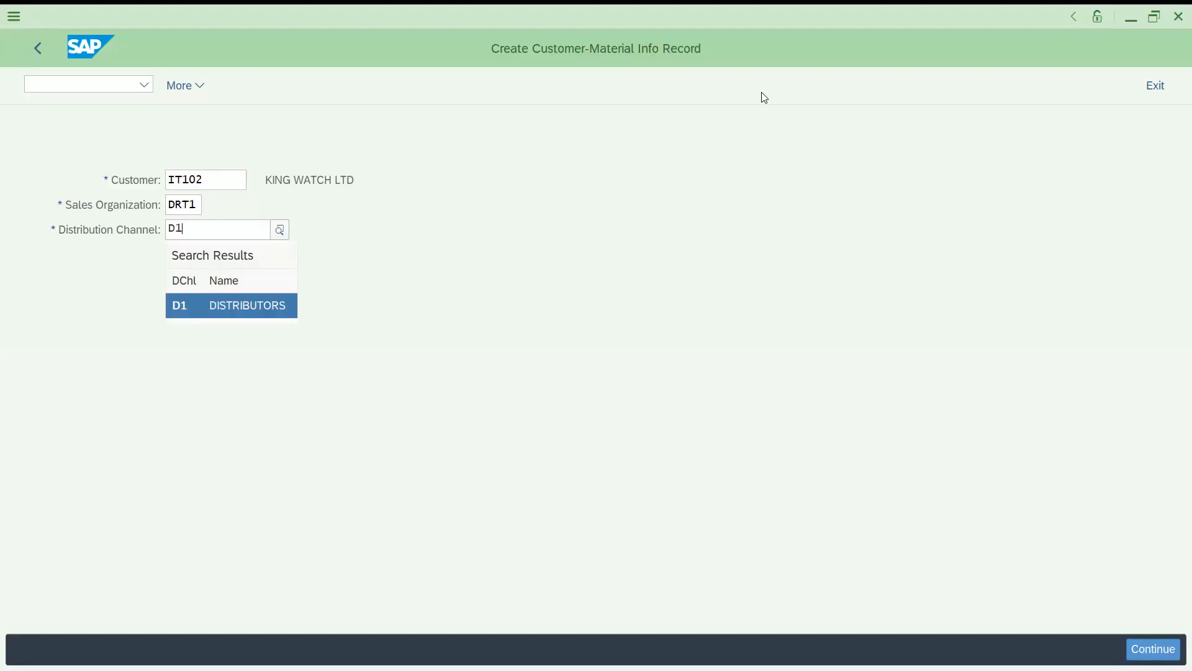
pyautogui.click(303, 271)
pyautogui.click(205, 181)
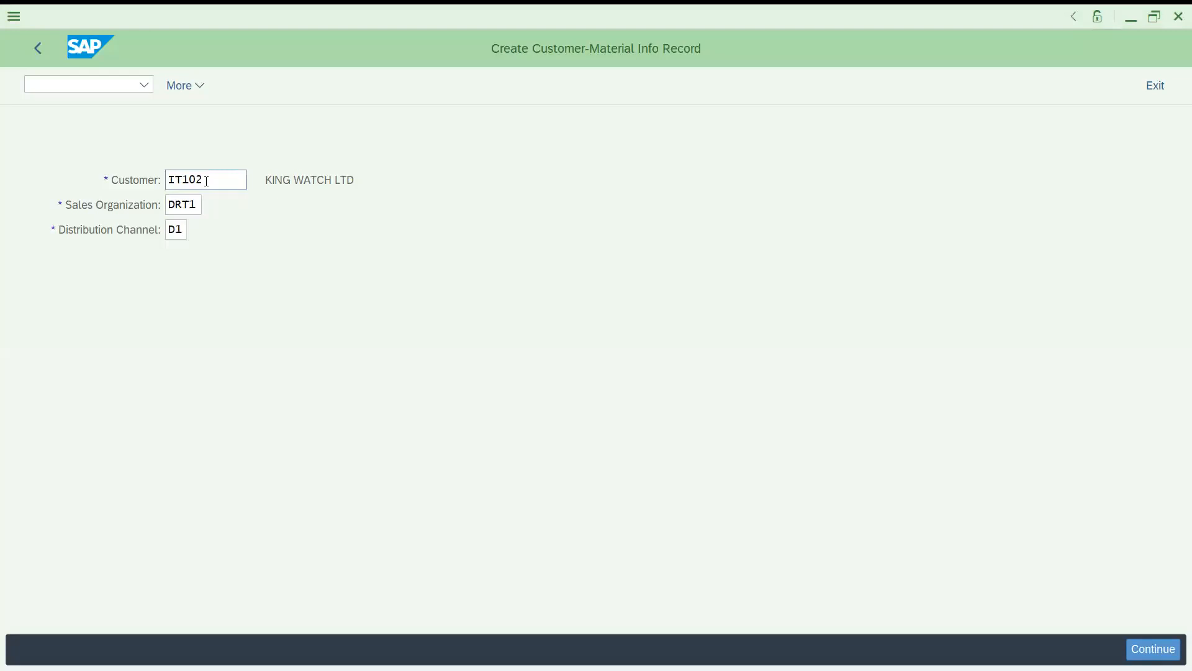
pyautogui.press('Return')
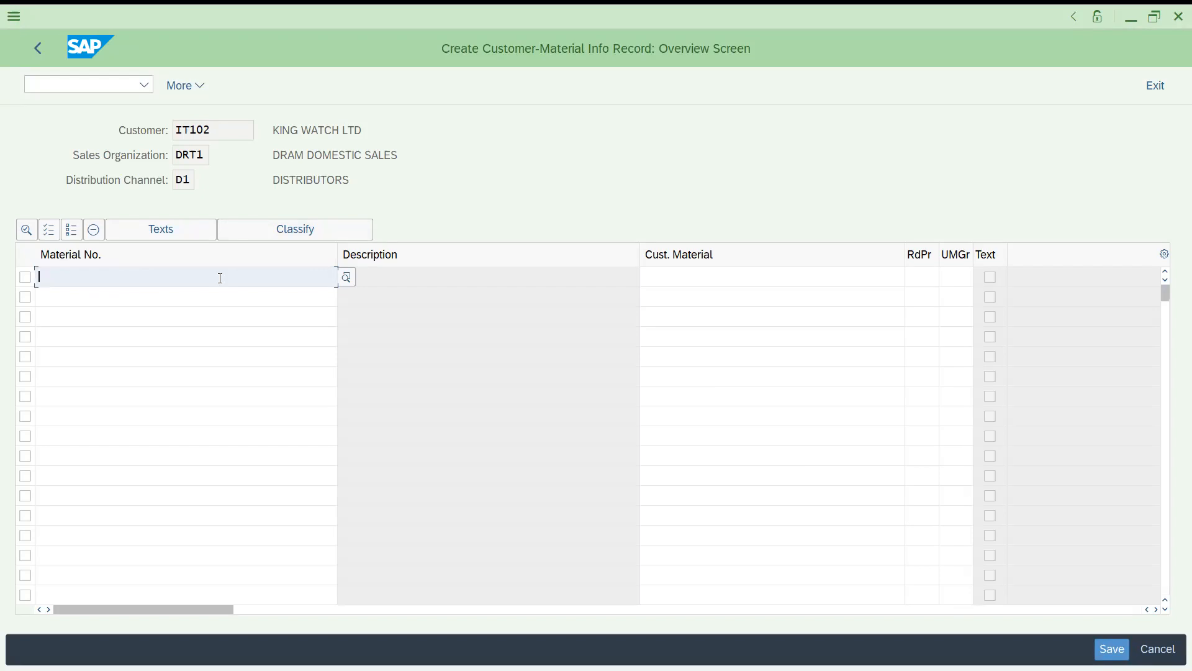
# Enter material 113 in the first overview row and copy DPWATCH from Excel cell L9 as its customer material
pyautogui.write('113')
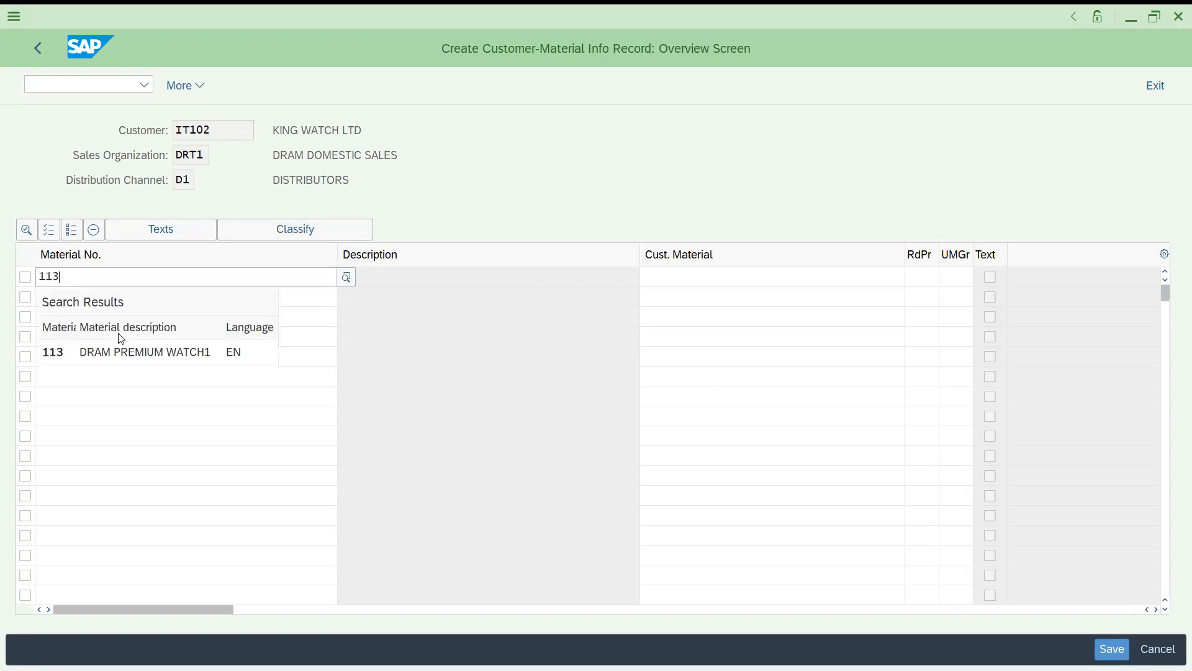
pyautogui.click(118, 353)
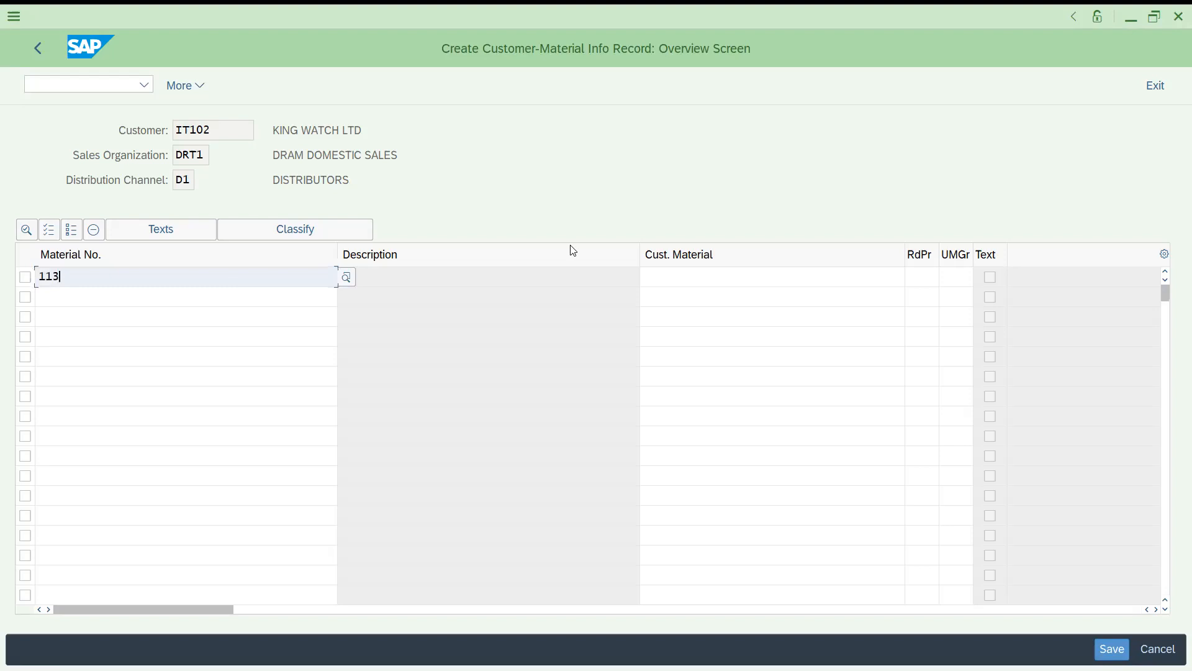
pyautogui.click(698, 278)
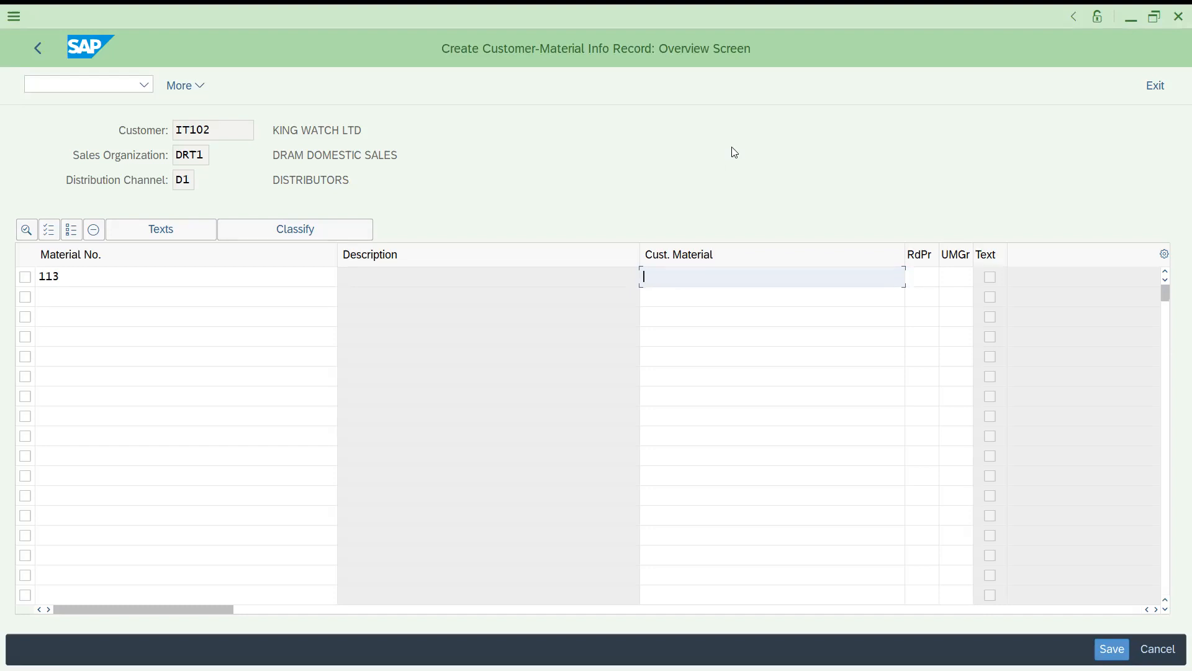
pyautogui.hotkey('alt', 'Tab')
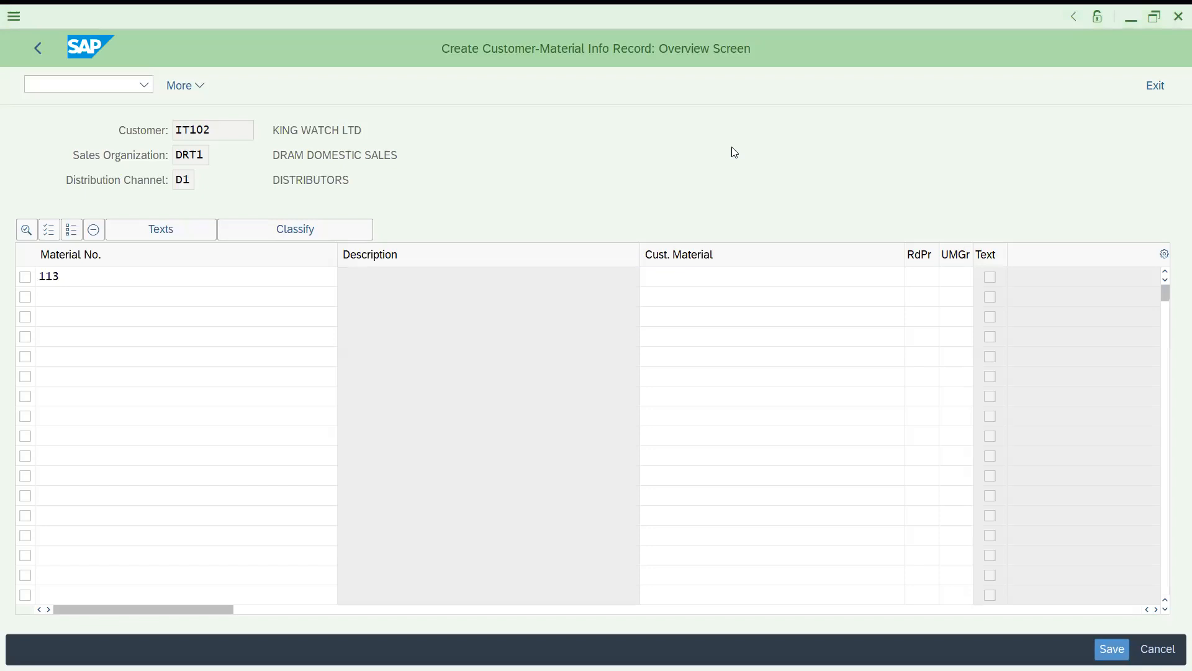
pyautogui.click(511, 650)
pyautogui.click(848, 312)
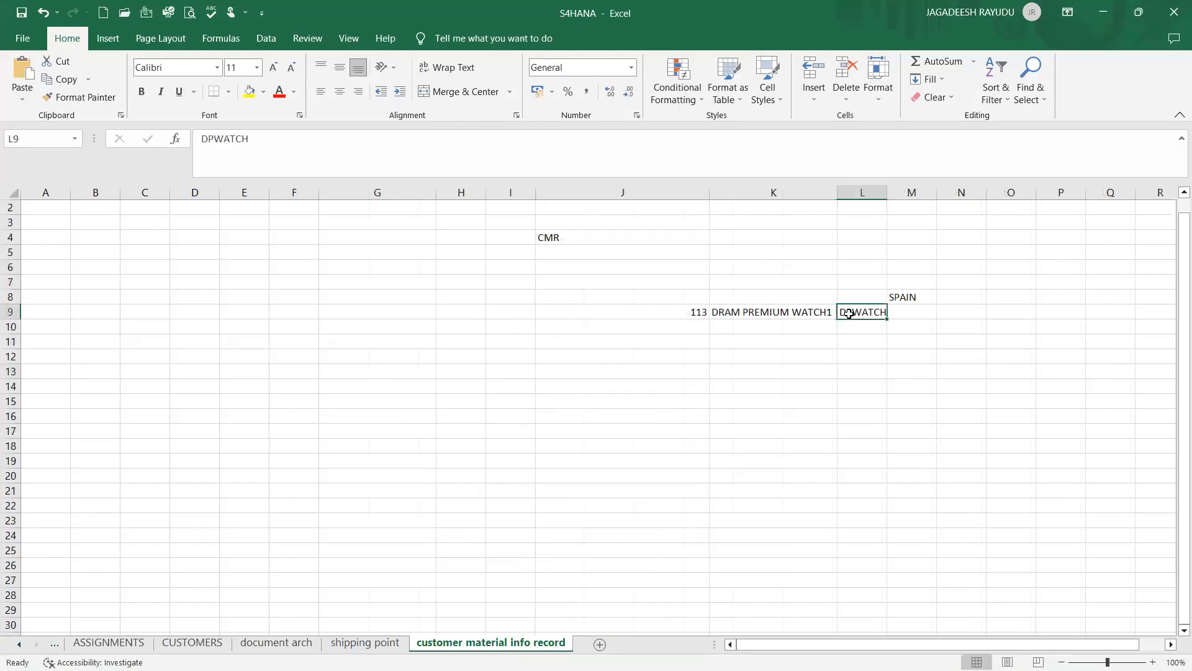
pyautogui.hotkey('ctrl', 'c')
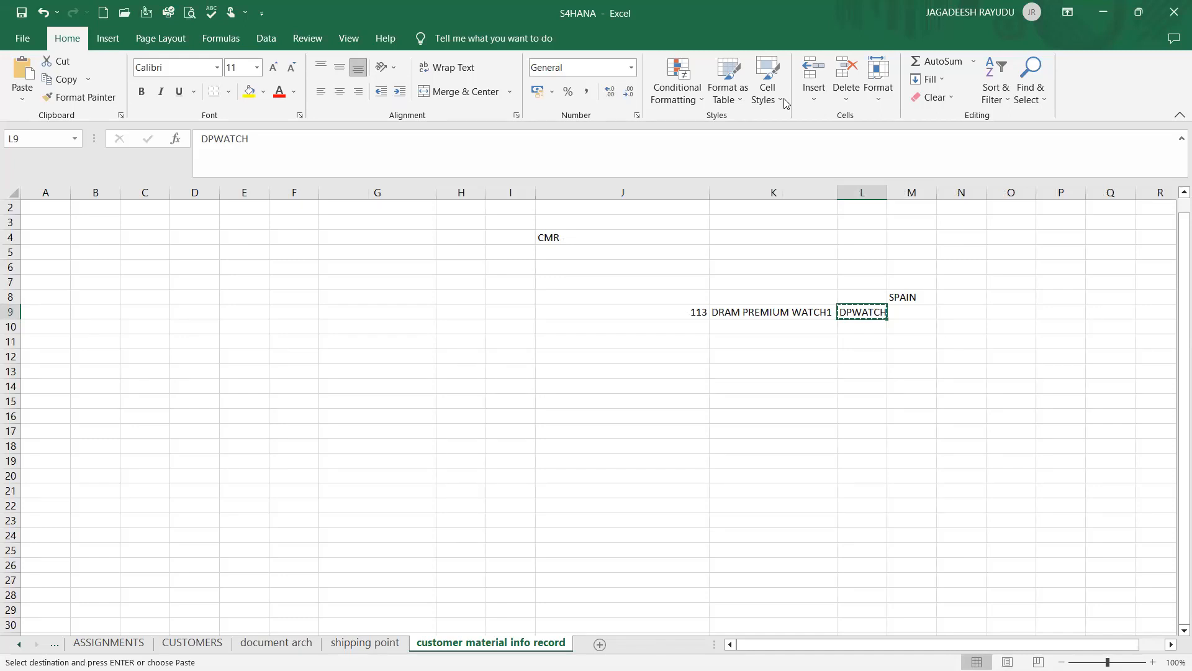
pyautogui.hotkey('alt', 'Tab')
pyautogui.hotkey('ctrl', 'v')
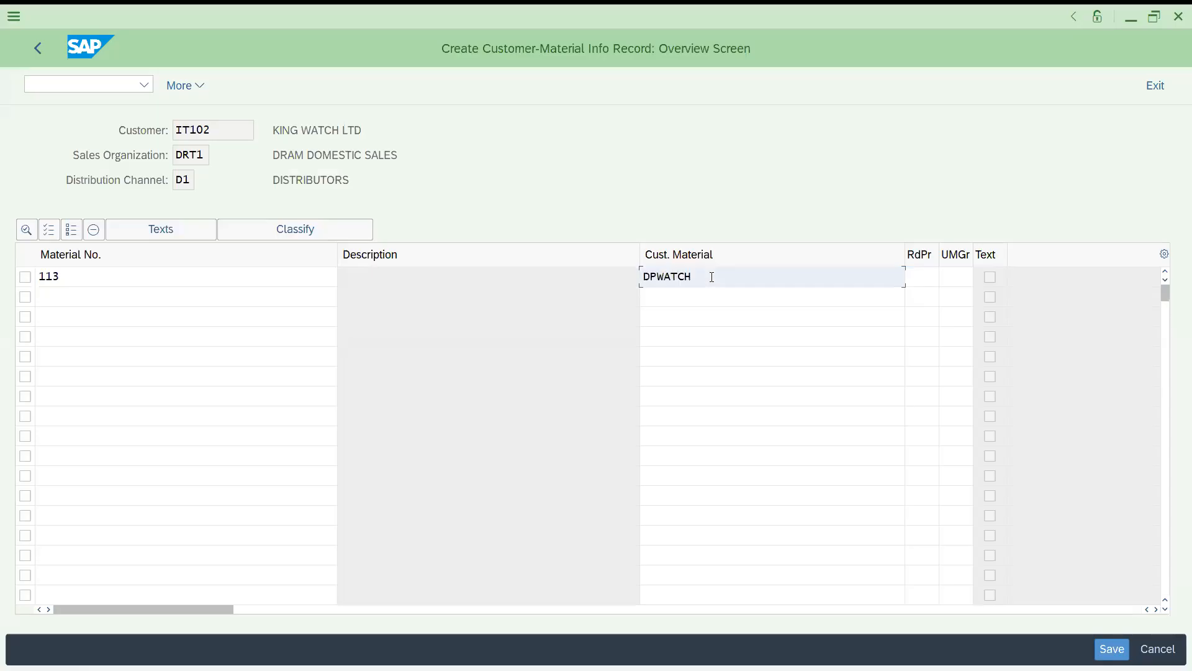
# Examine the RdPr and UMGr fields in the row of material 113
pyautogui.click(924, 280)
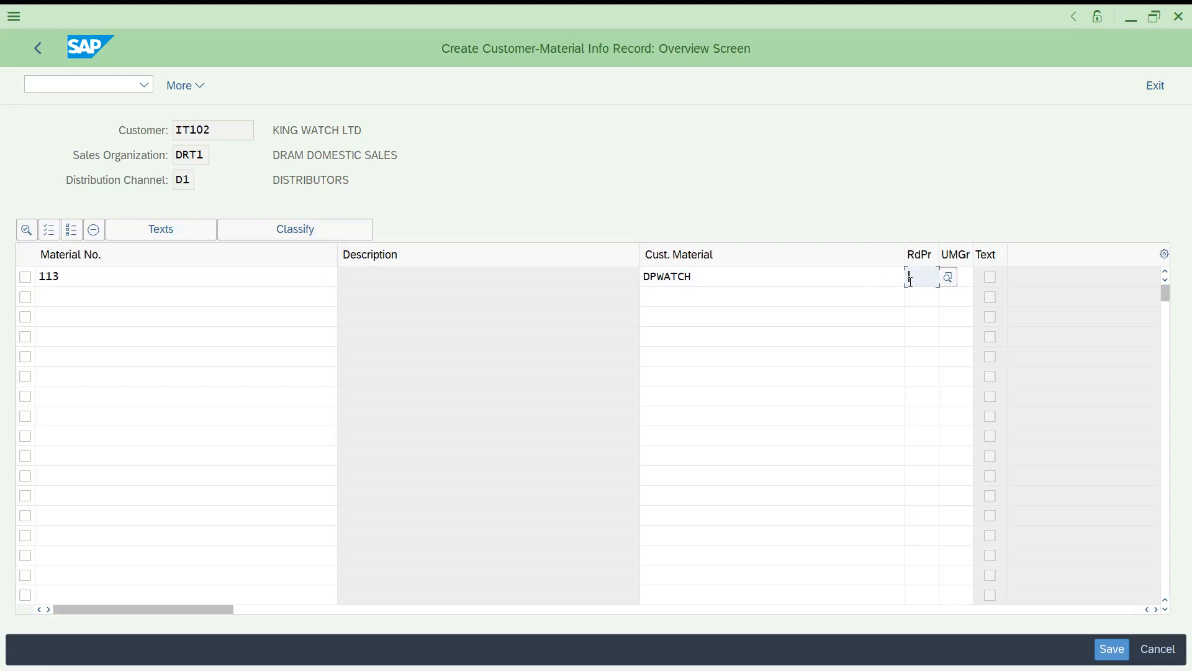
pyautogui.click(966, 280)
pyautogui.click(917, 282)
pyautogui.click(968, 277)
pyautogui.click(910, 277)
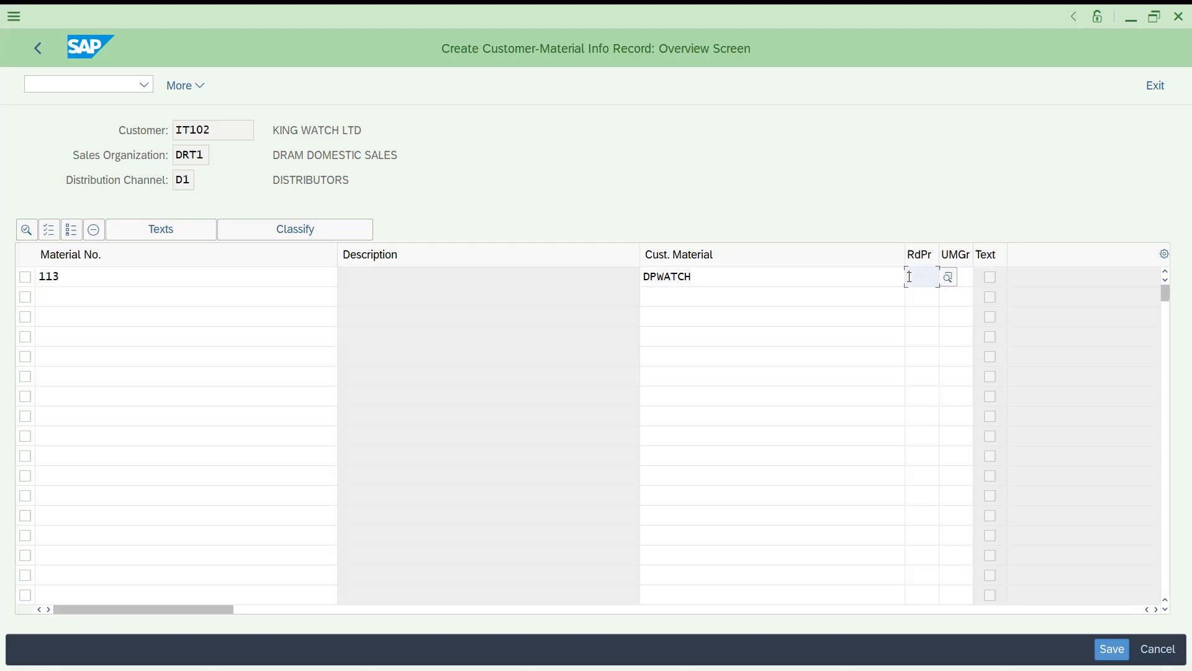
pyautogui.click(964, 276)
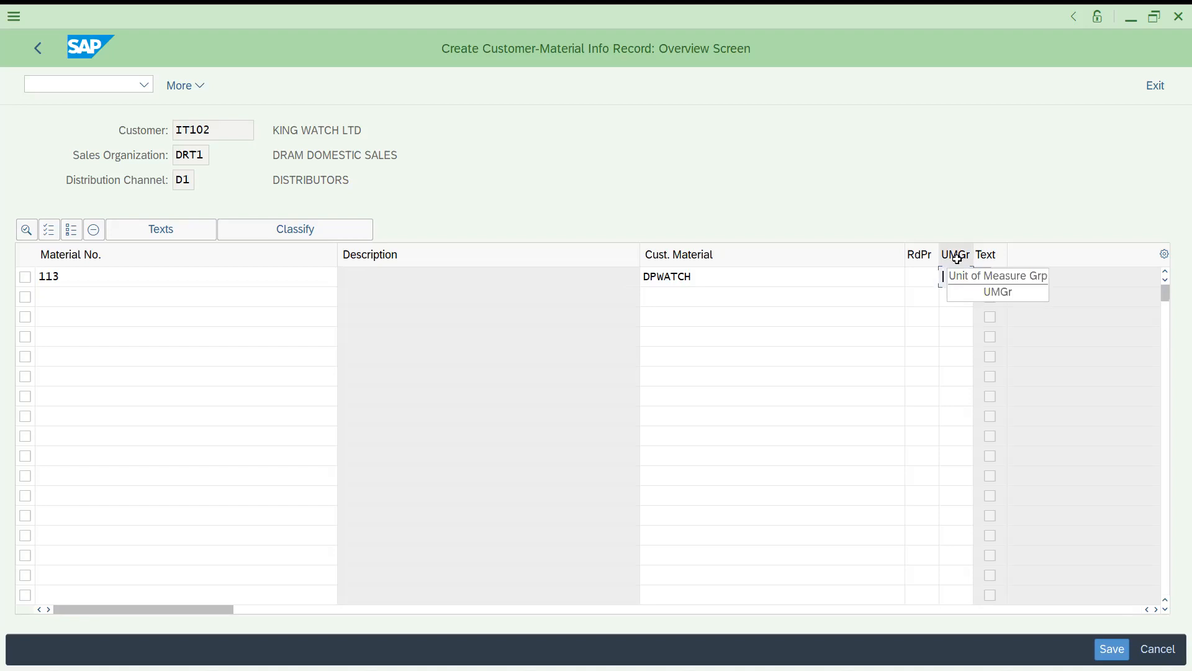
# Open the item details of material 113 and review the customer description, material and shipping plant fields
pyautogui.doubleClick(463, 279)
pyautogui.click(226, 330)
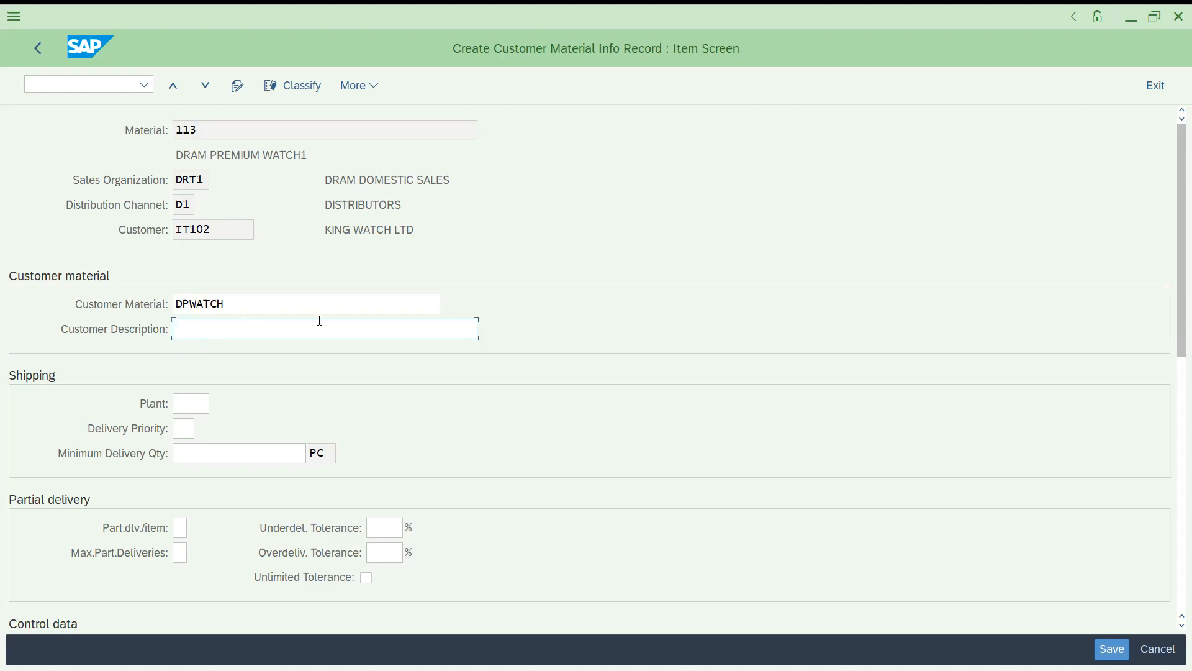
pyautogui.click(187, 406)
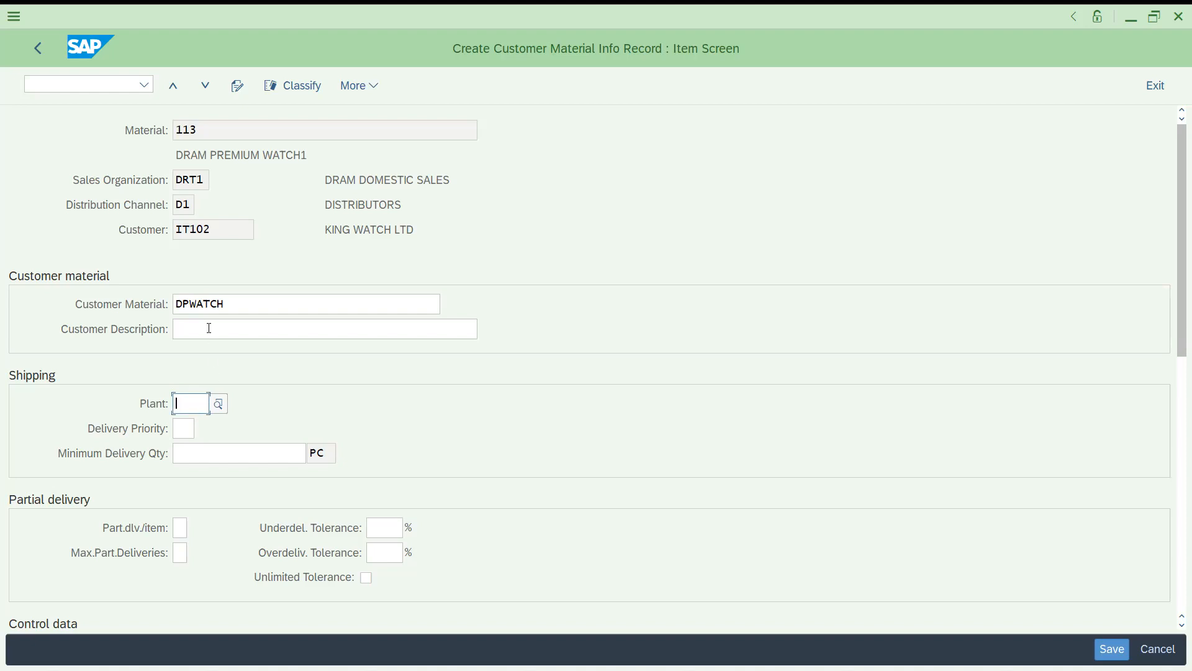
pyautogui.doubleClick(228, 132)
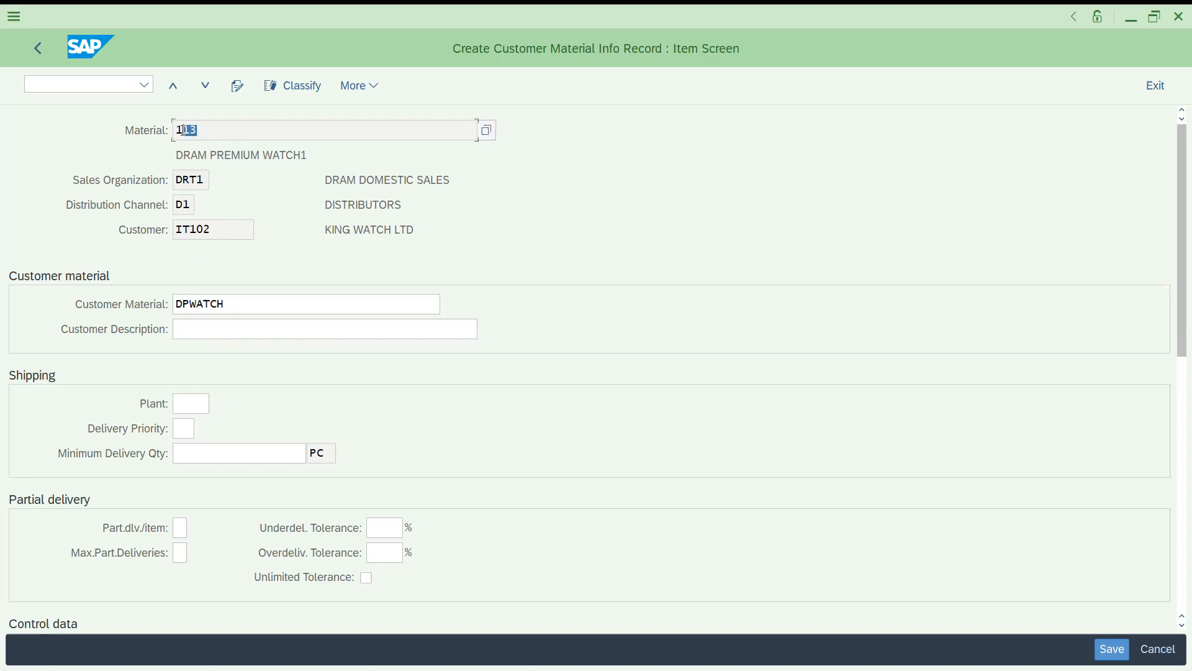
pyautogui.click(192, 400)
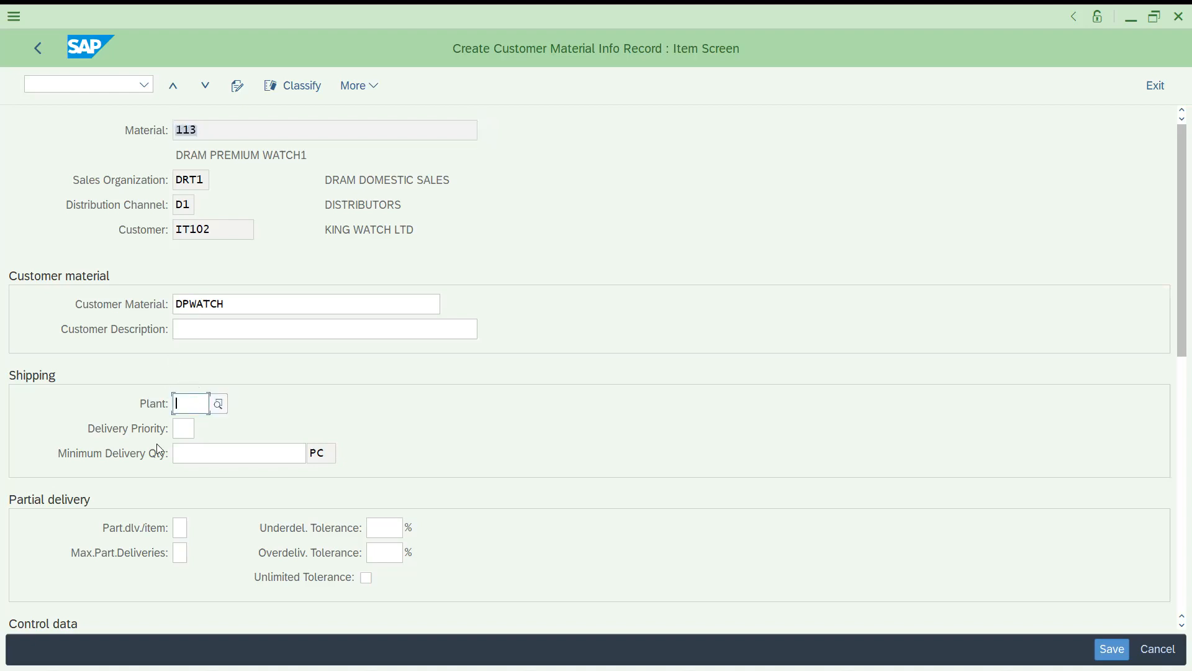
# Examine the delivery priority, minimum delivery quantity, partial delivery and item usage fields of material 113
pyautogui.click(182, 428)
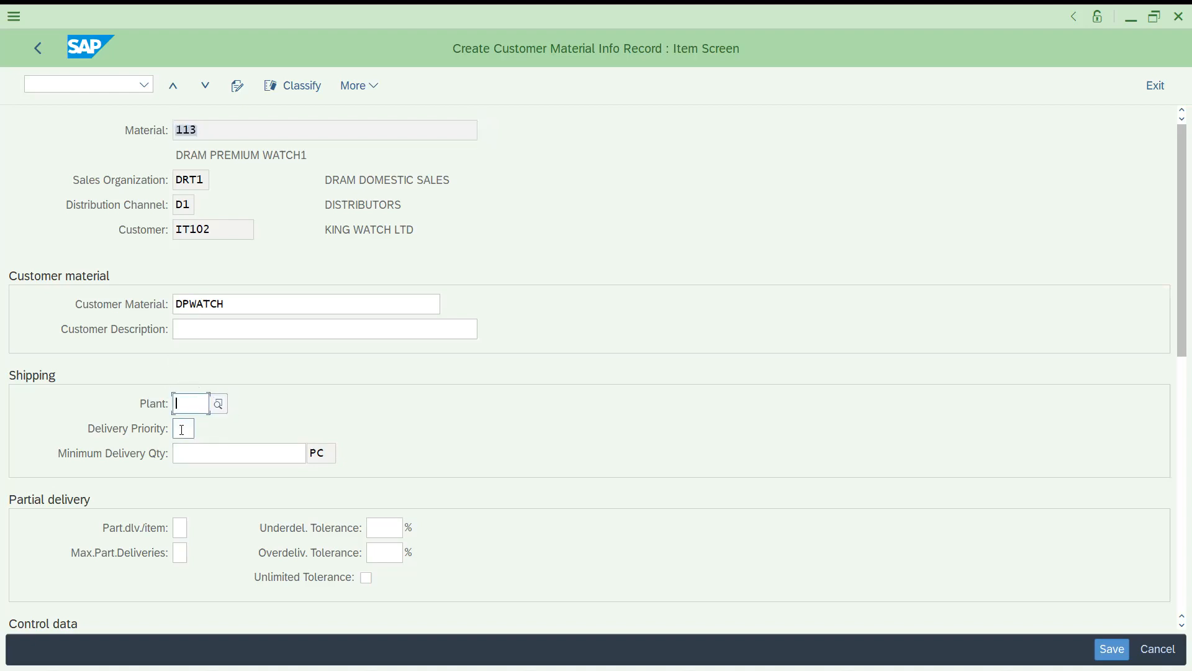
pyautogui.click(207, 463)
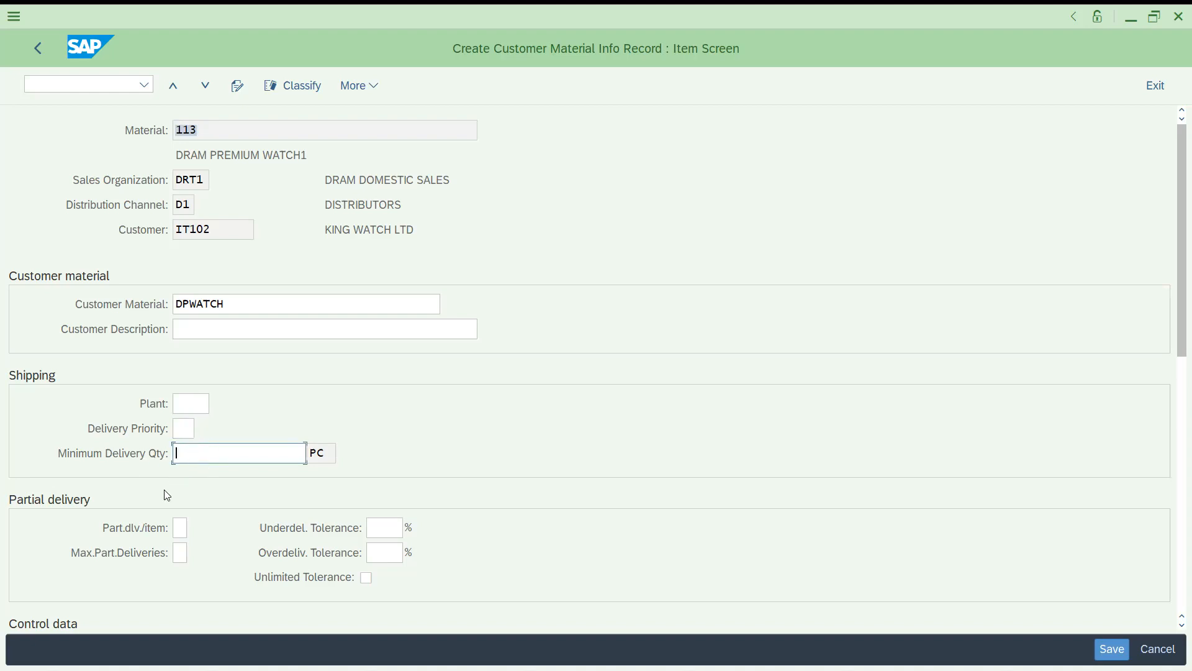
pyautogui.moveTo(1176, 242); pyautogui.dragTo(1174, 330)
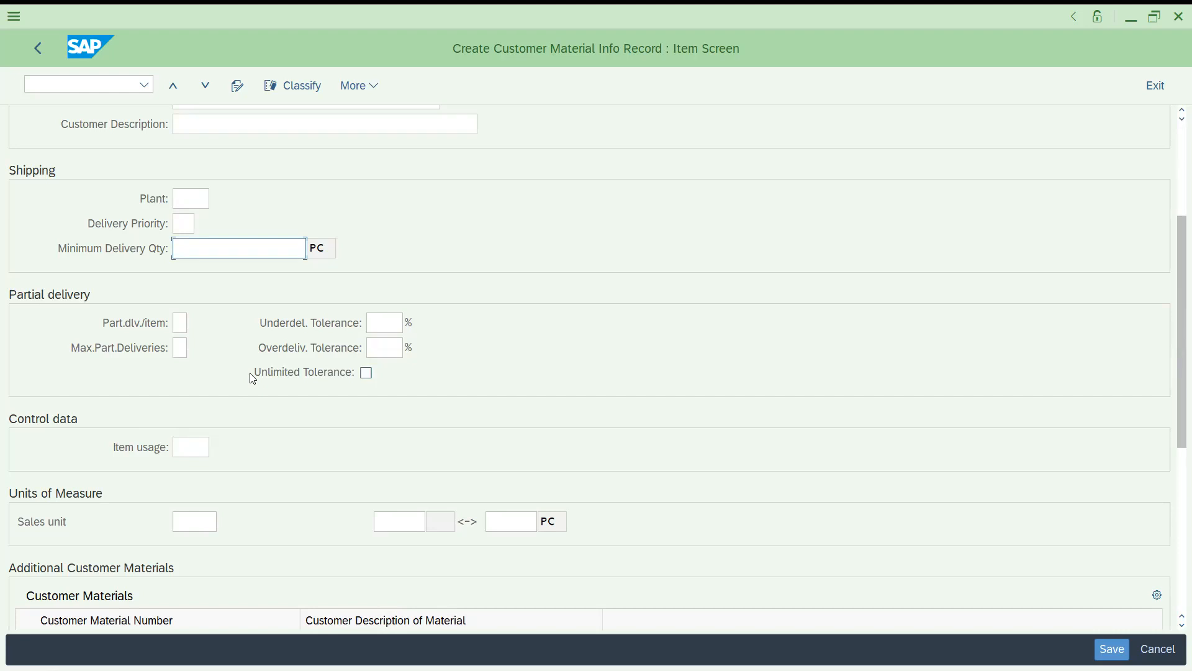
pyautogui.click(189, 447)
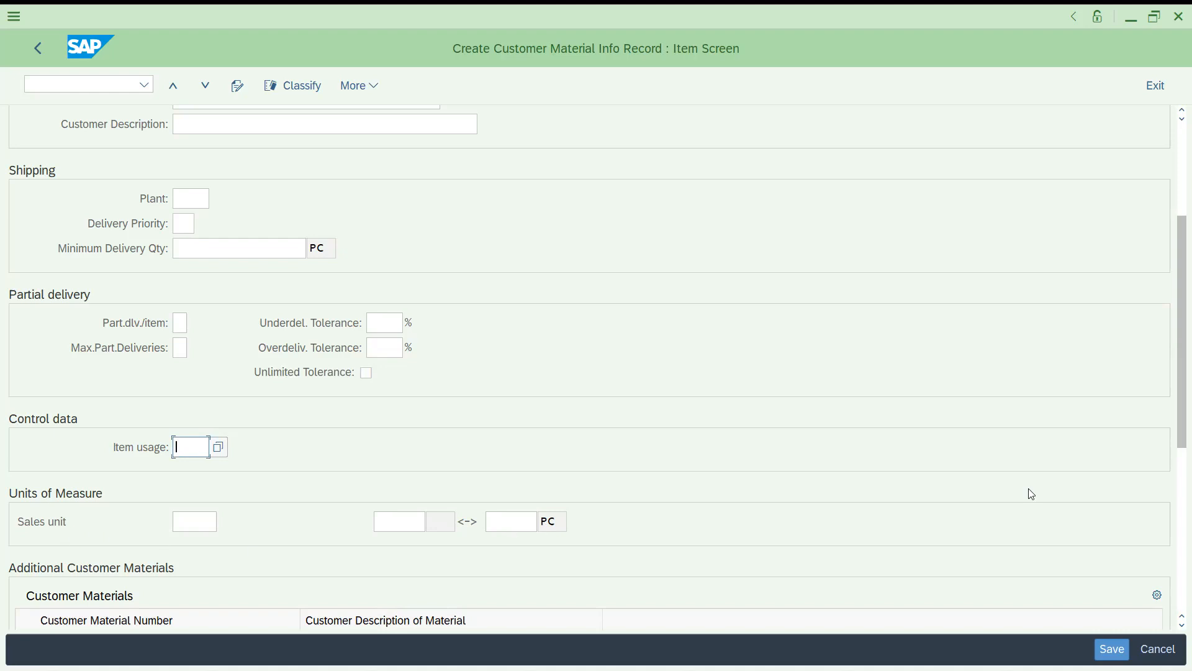
# Examine the customer material number rows under Additional Customer Materials
pyautogui.moveTo(1175, 445); pyautogui.dragTo(1175, 562)
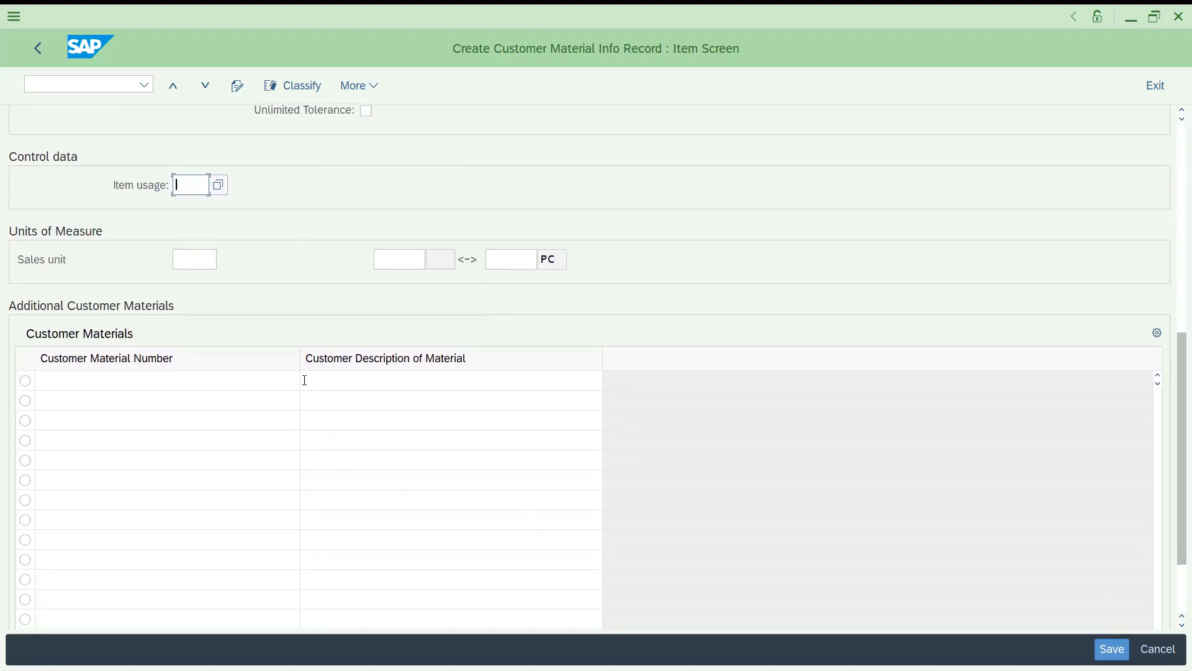
pyautogui.click(279, 382)
pyautogui.click(253, 402)
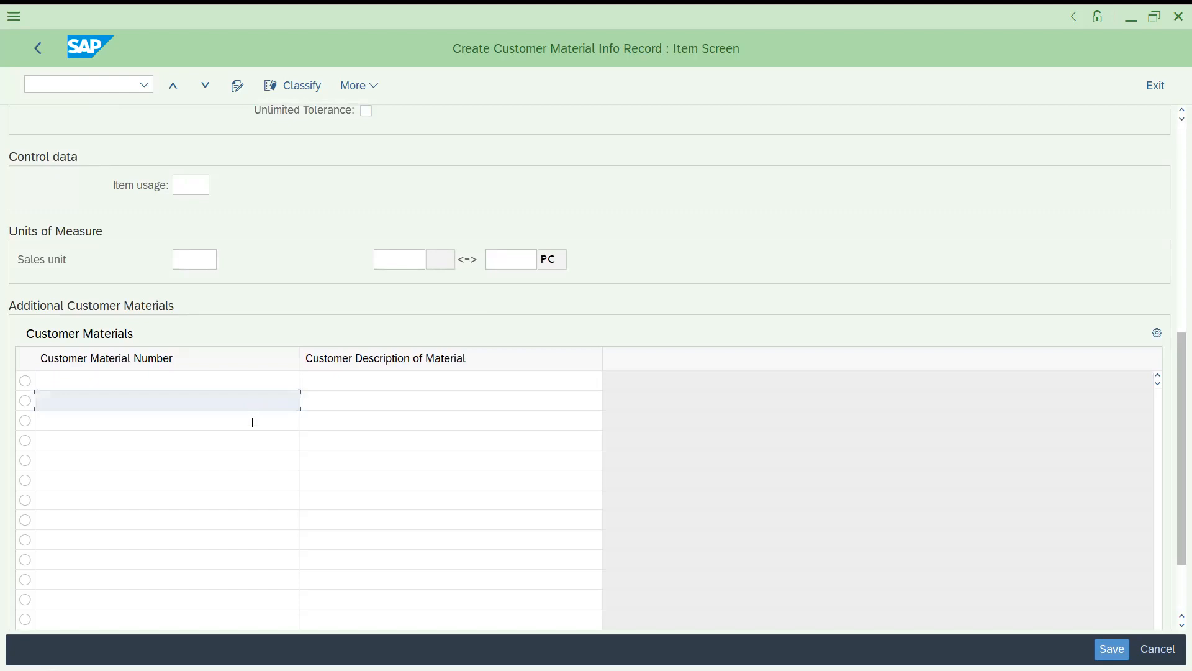
pyautogui.click(253, 425)
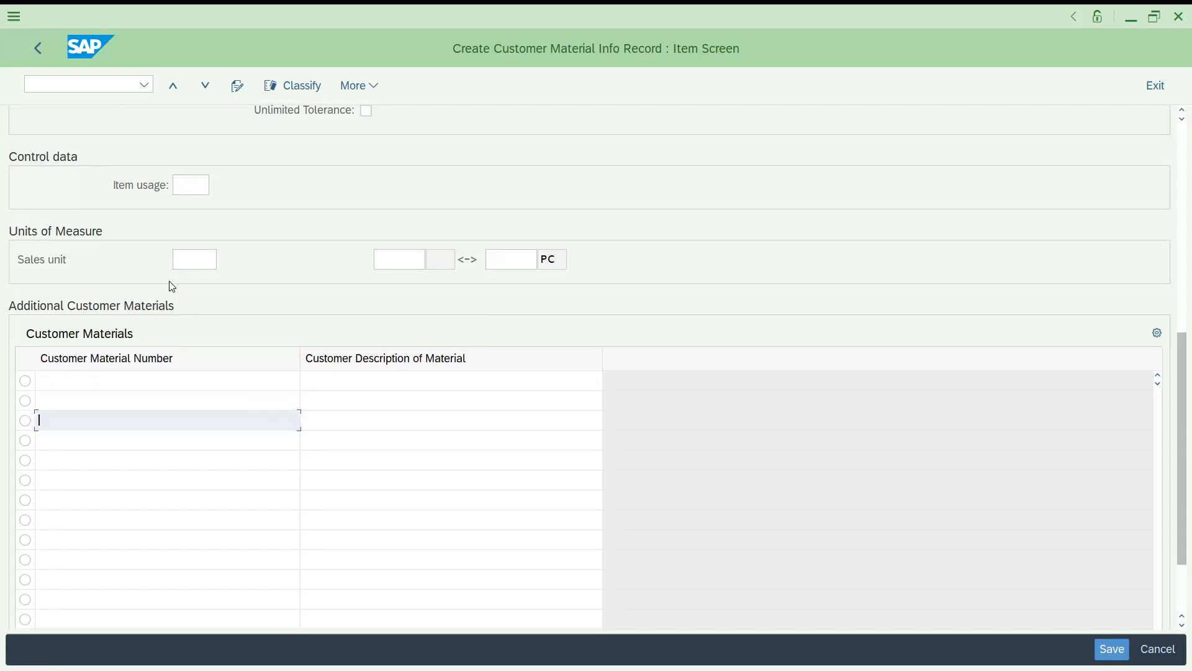
pyautogui.click(142, 379)
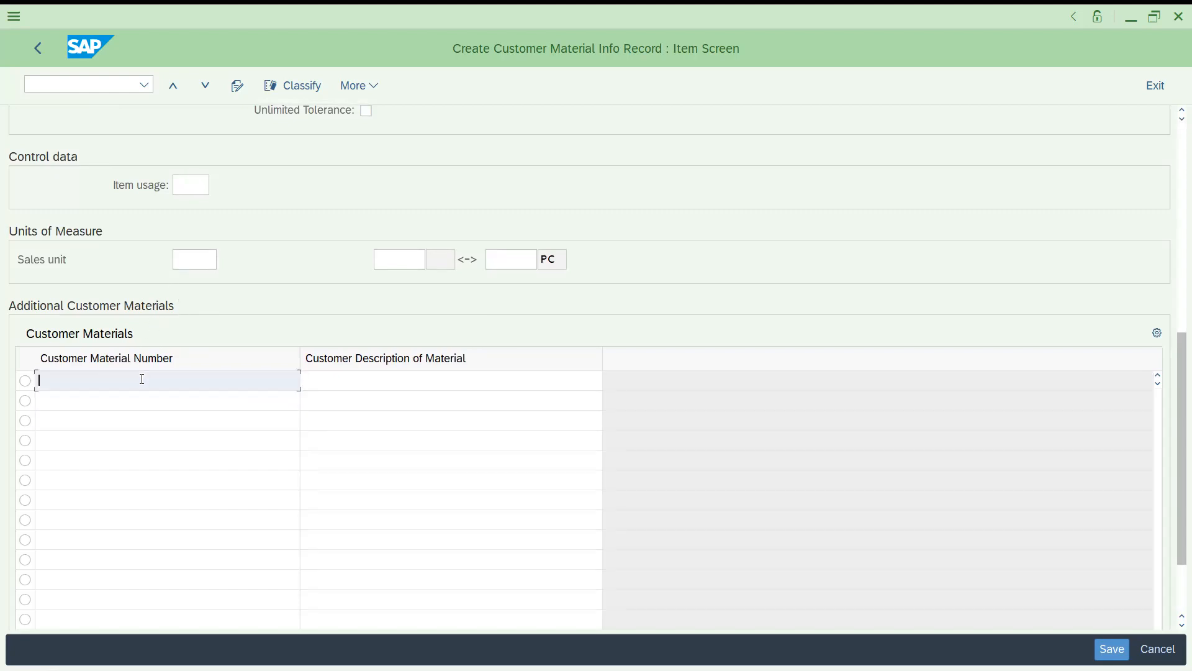
pyautogui.click(148, 440)
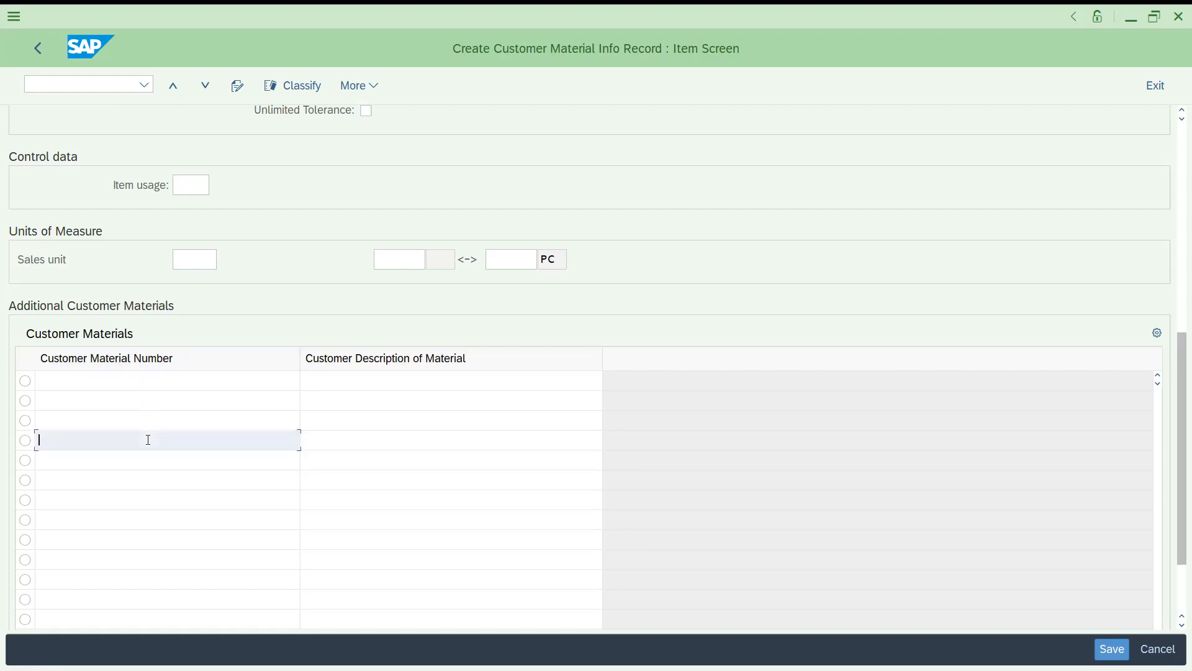
pyautogui.click(148, 395)
pyautogui.click(150, 381)
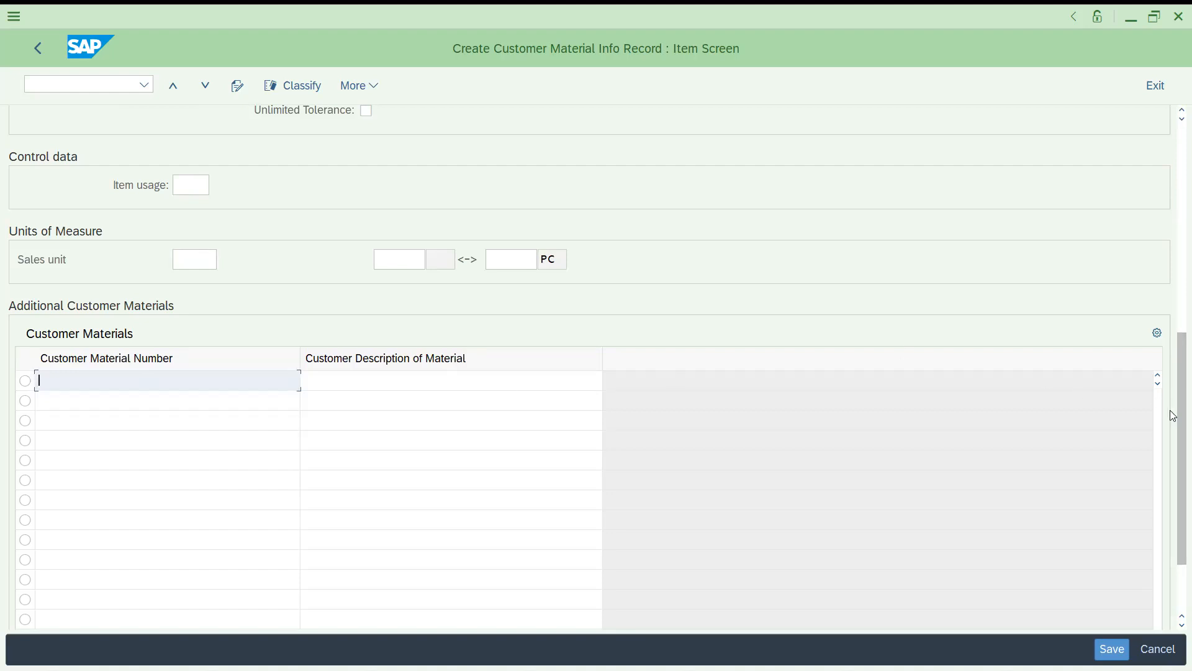
pyautogui.moveTo(1173, 419)
pyautogui.mouseDown()
pyautogui.moveTo(1176, 491)
pyautogui.moveTo(1172, 411)
pyautogui.mouseUp()
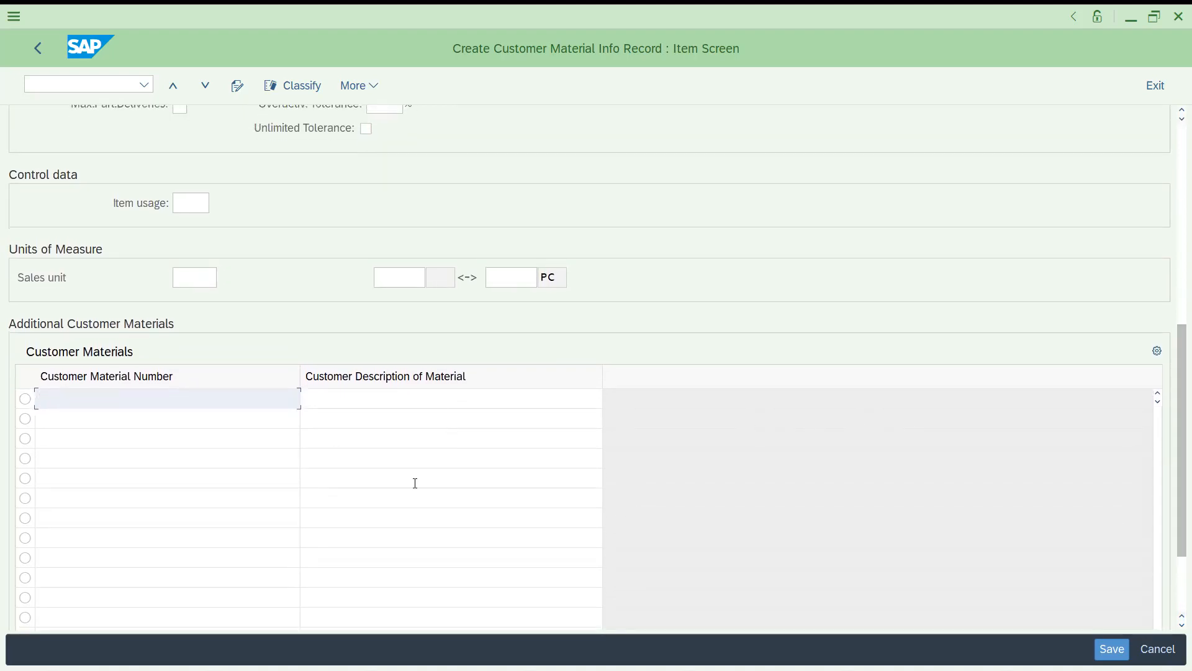
# Review the number and description columns of the additional customer materials, marking individual rows one at a time
pyautogui.moveTo(1174, 442); pyautogui.dragTo(1163, 380)
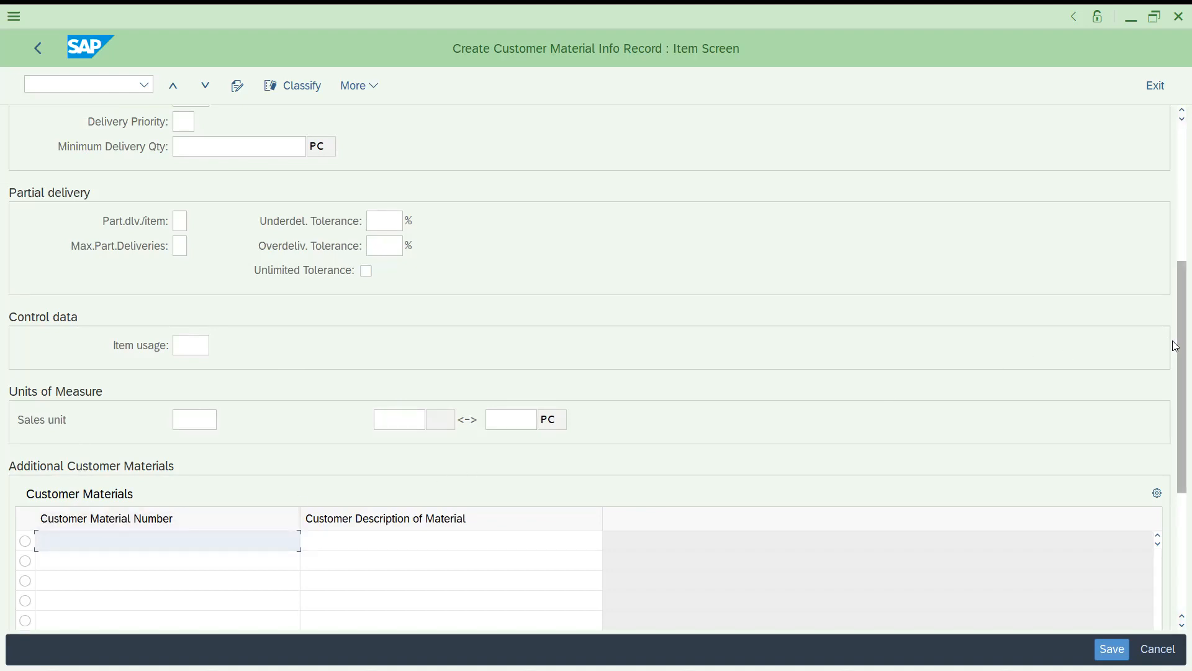
pyautogui.scroll(-3, 1175, 422)
pyautogui.moveTo(1175, 439); pyautogui.dragTo(1175, 368)
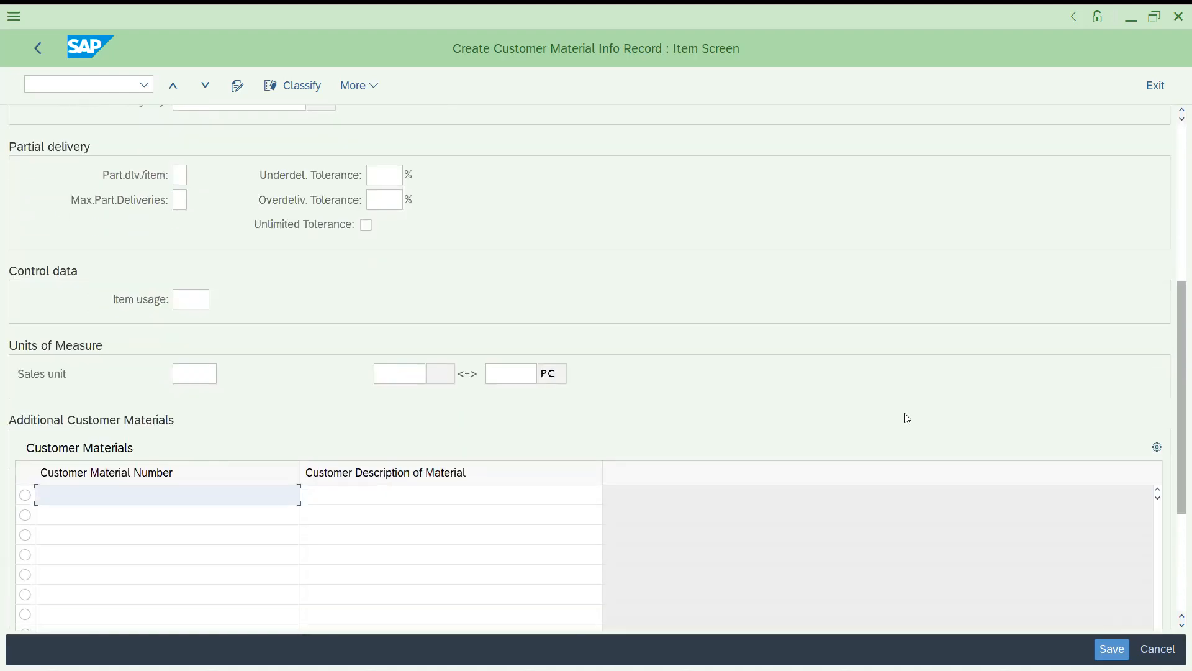
pyautogui.click(334, 492)
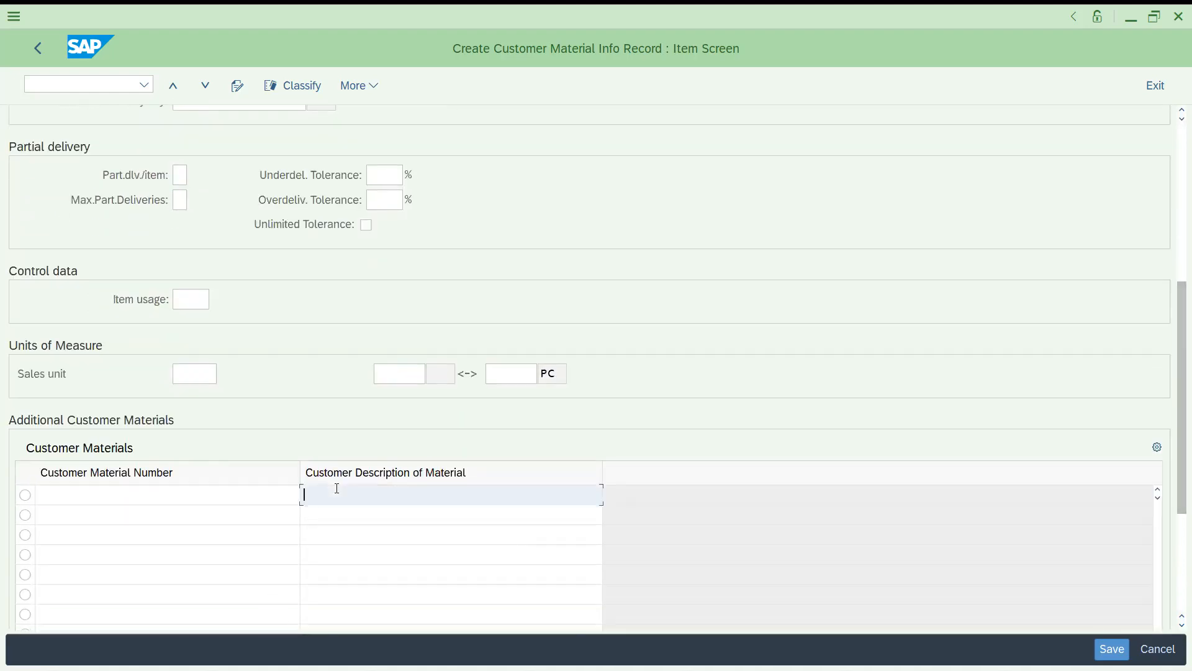
pyautogui.click(250, 496)
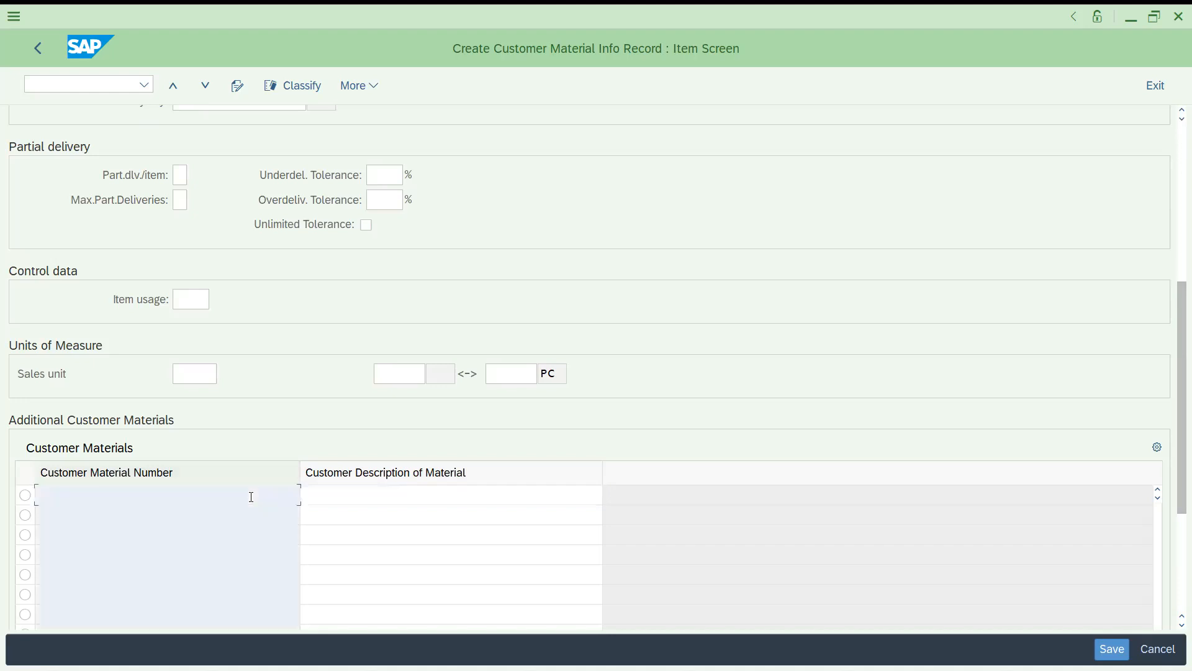
pyautogui.click(25, 495)
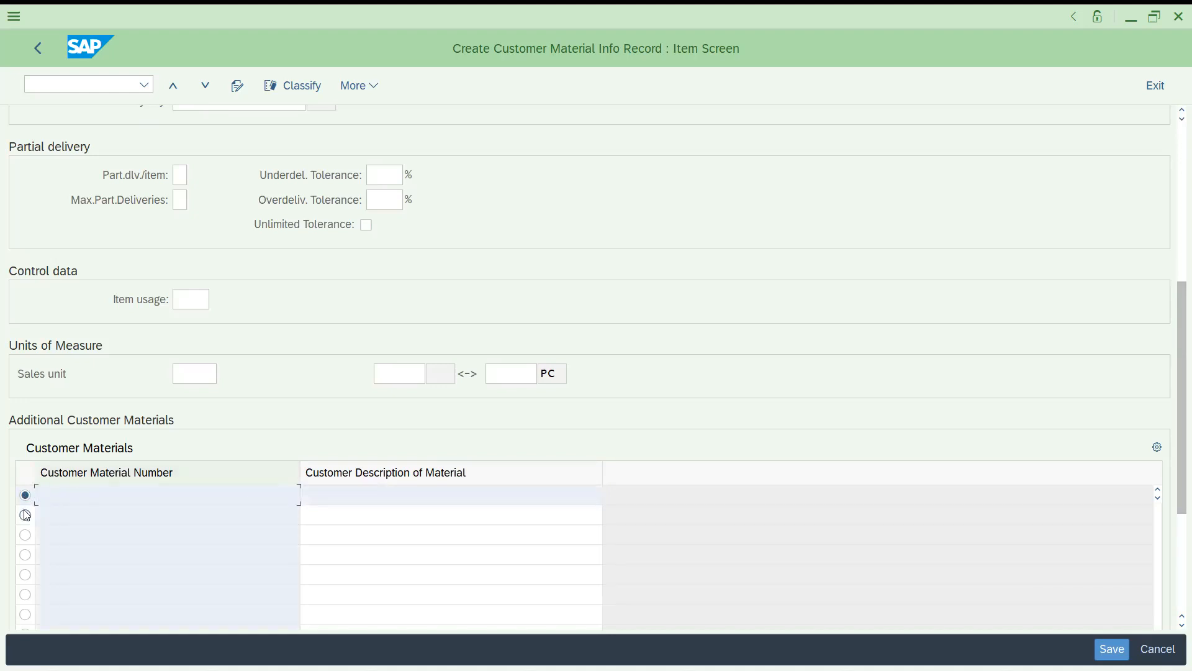
pyautogui.click(25, 514)
pyautogui.click(25, 495)
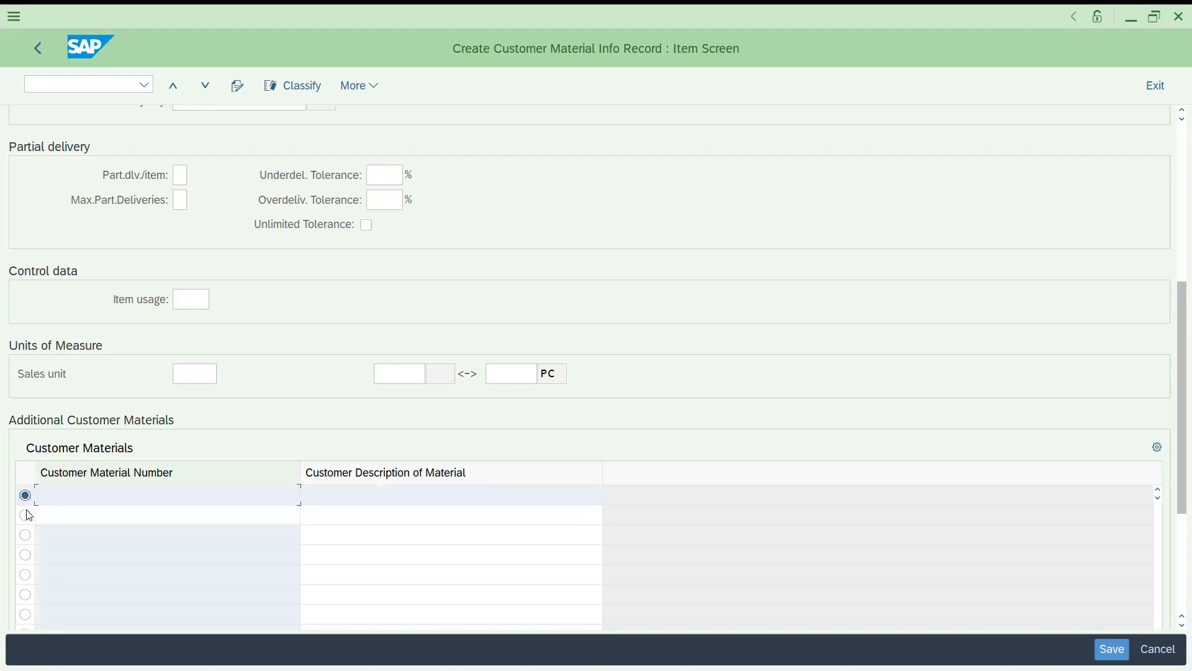
pyautogui.click(25, 535)
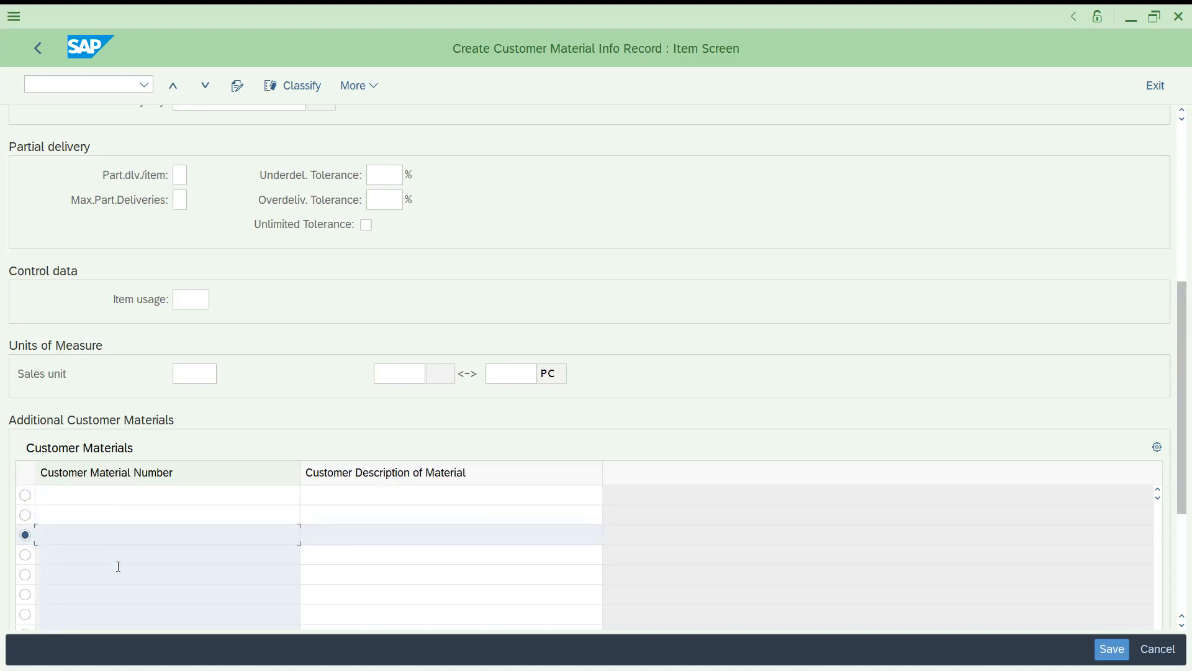
pyautogui.click(25, 495)
pyautogui.click(25, 535)
pyautogui.click(25, 555)
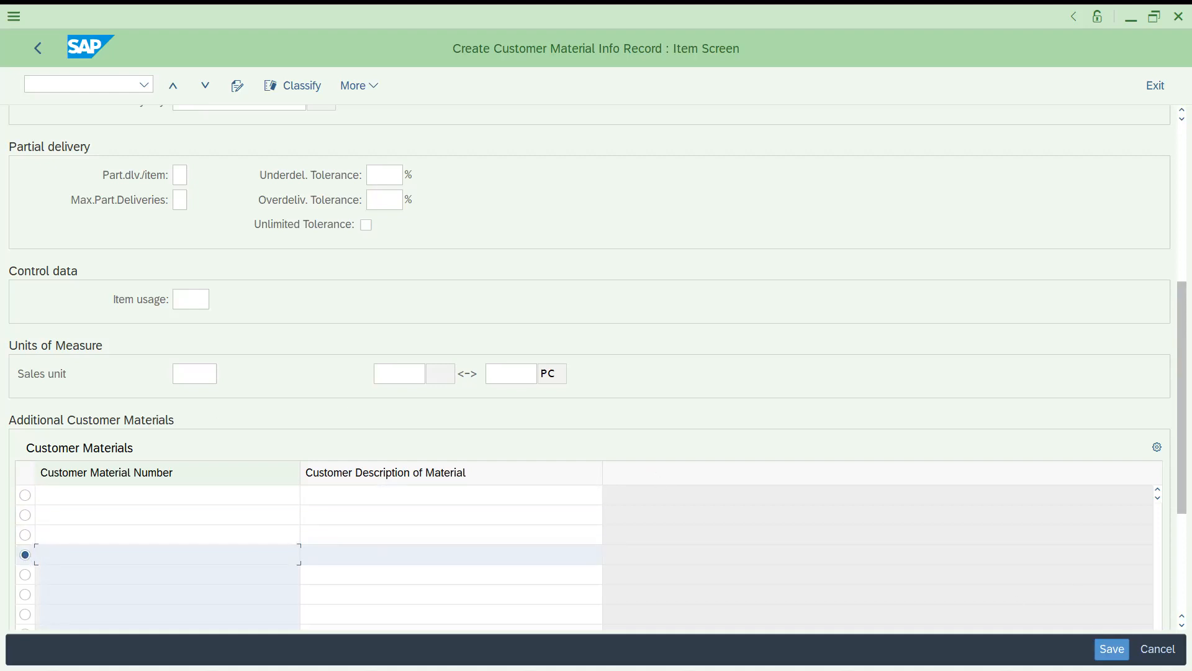
# Save the customer-material info record and open the transaction for creating sales documents
pyautogui.click(1112, 649)
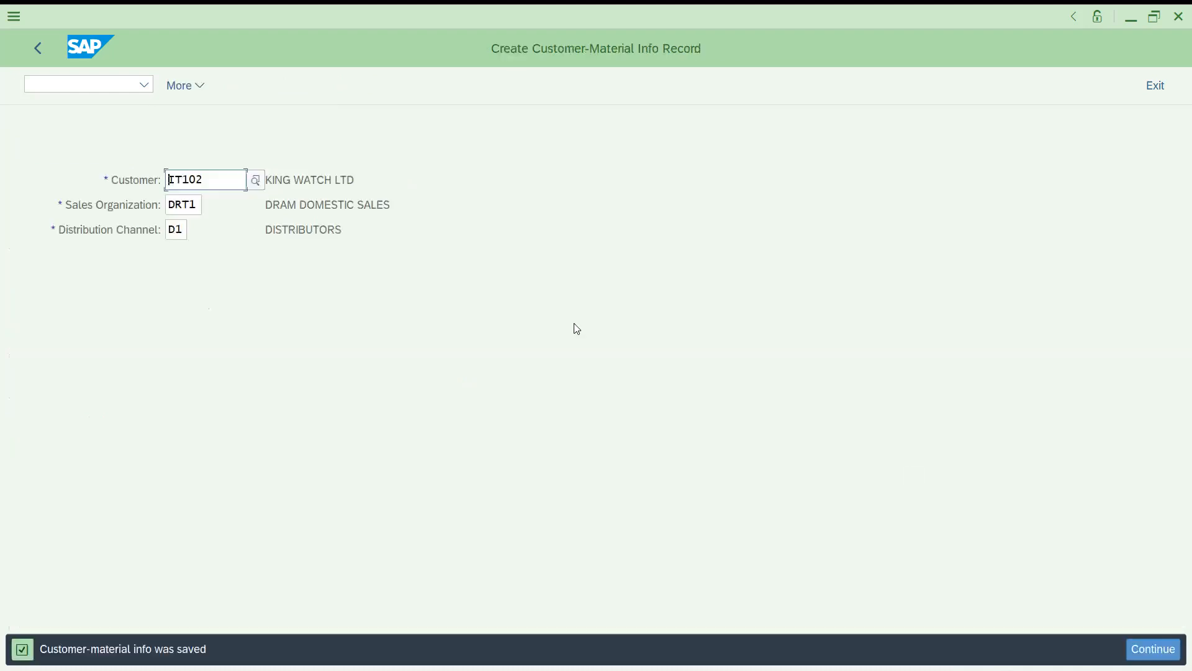
pyautogui.click(66, 79)
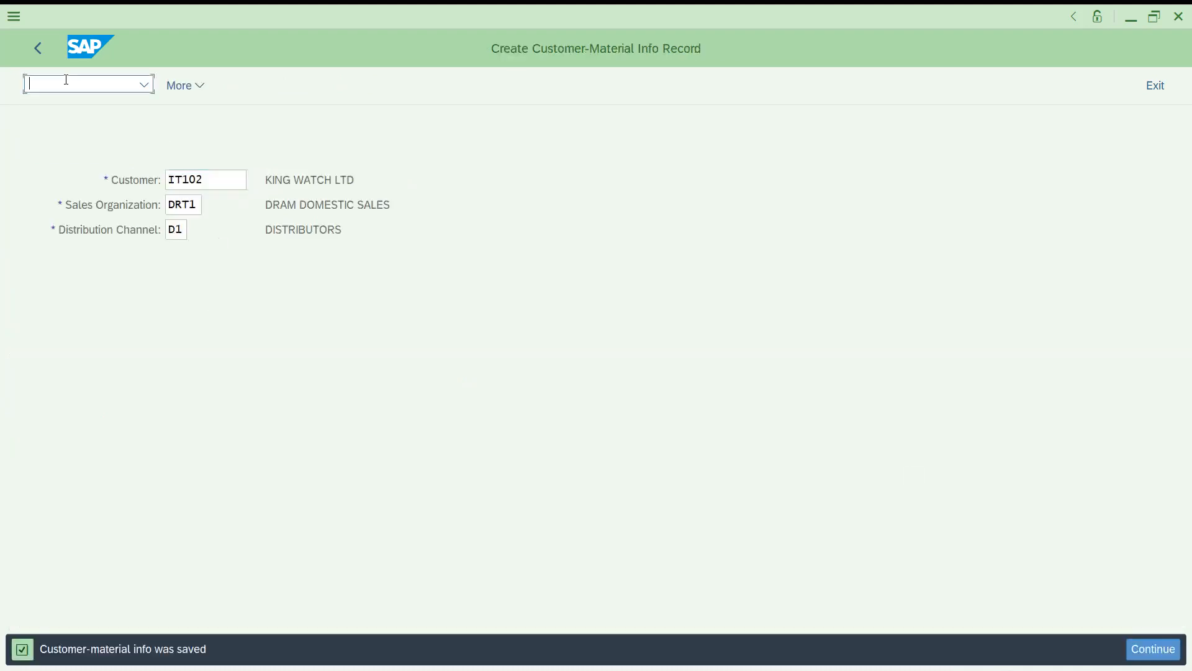
pyautogui.write('/nvd53')
pyautogui.press('Return')
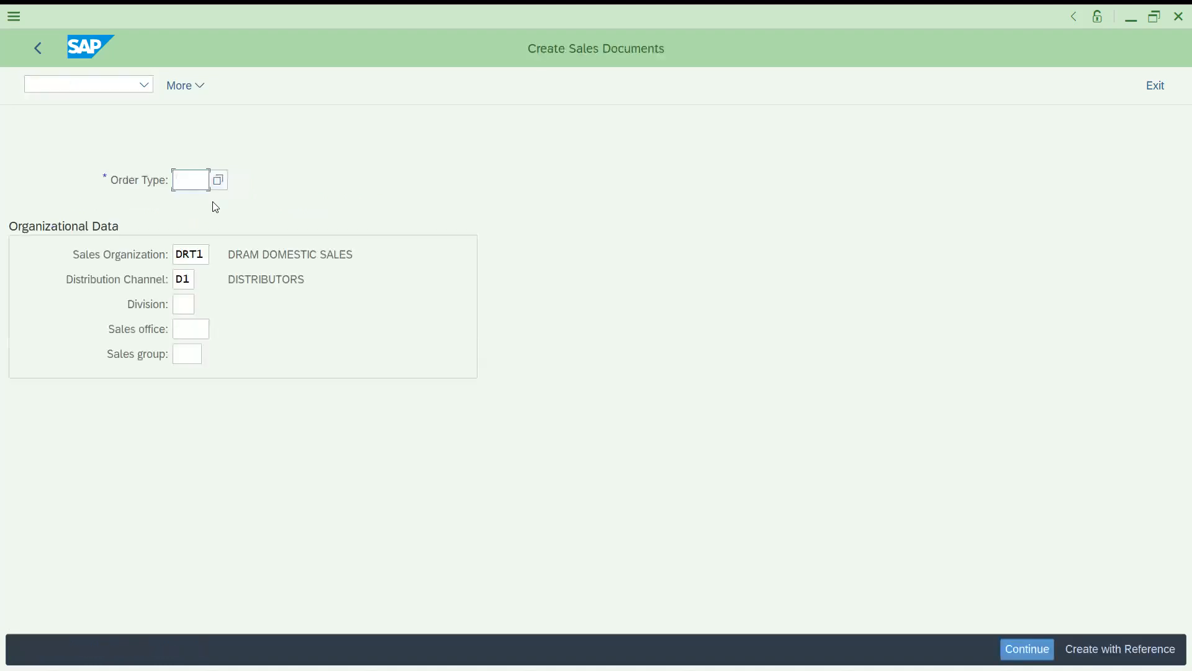
# Start a credit sales order for KING WATCH LTD in sales area DRT1, D1, DD, leaving customer reference and payment terms blank
pyautogui.click(215, 204)
pyautogui.press('Return')
pyautogui.press('Down')
pyautogui.press('Return')
pyautogui.press('Return')
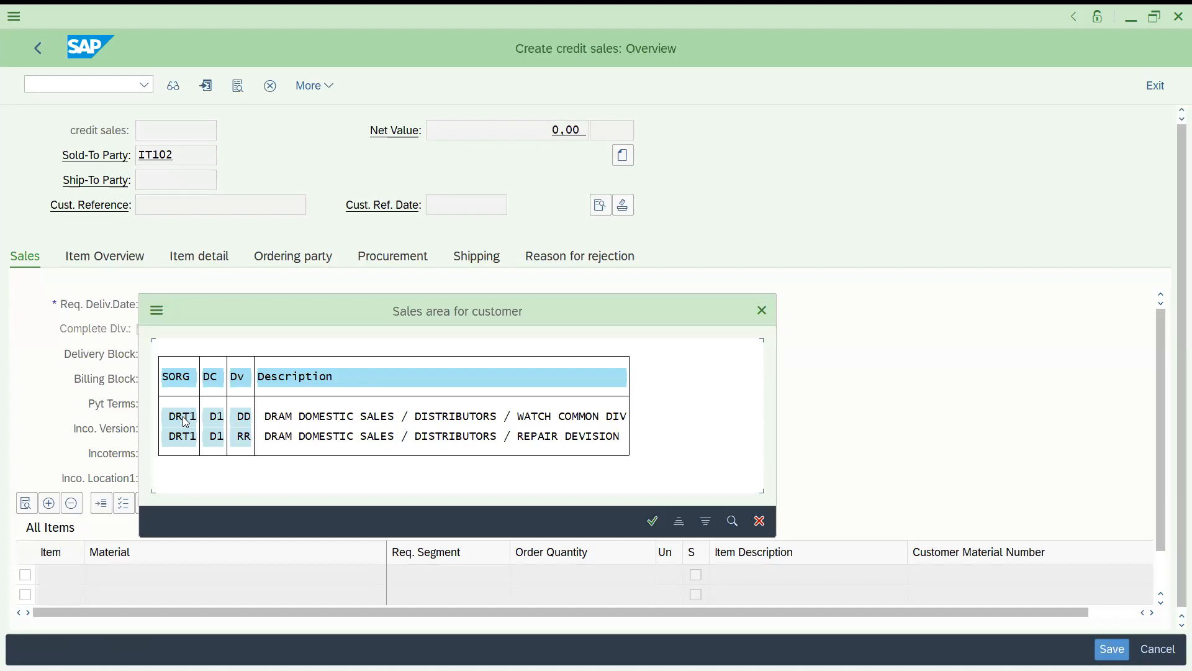
pyautogui.doubleClick(186, 422)
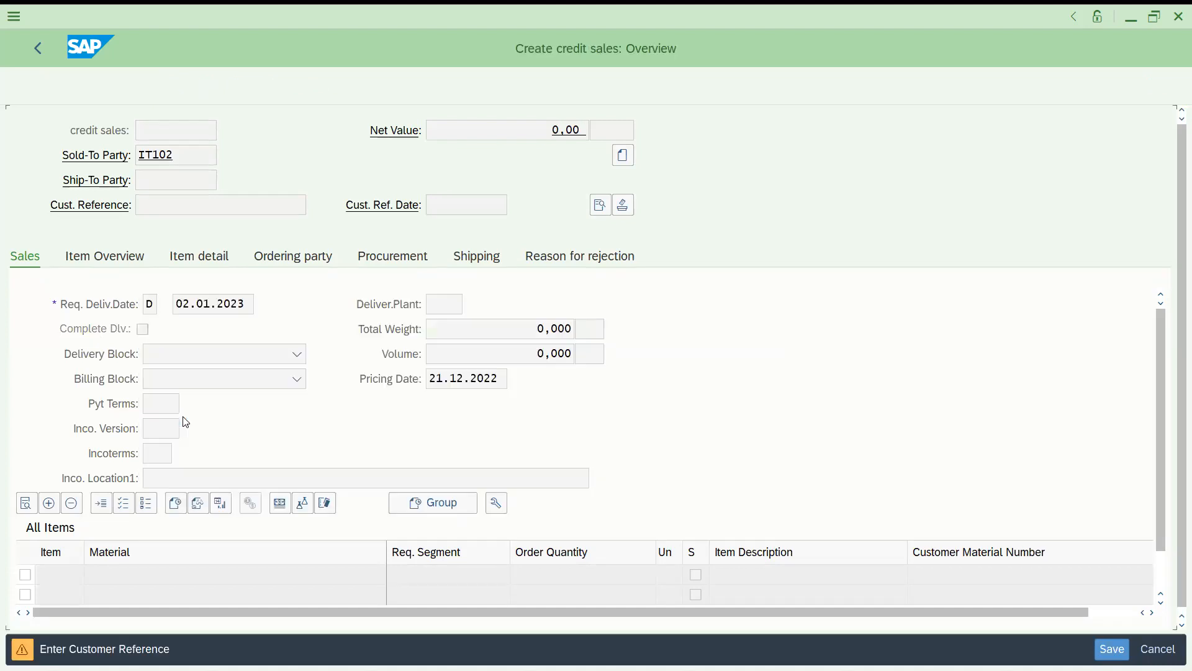
pyautogui.press('Return')
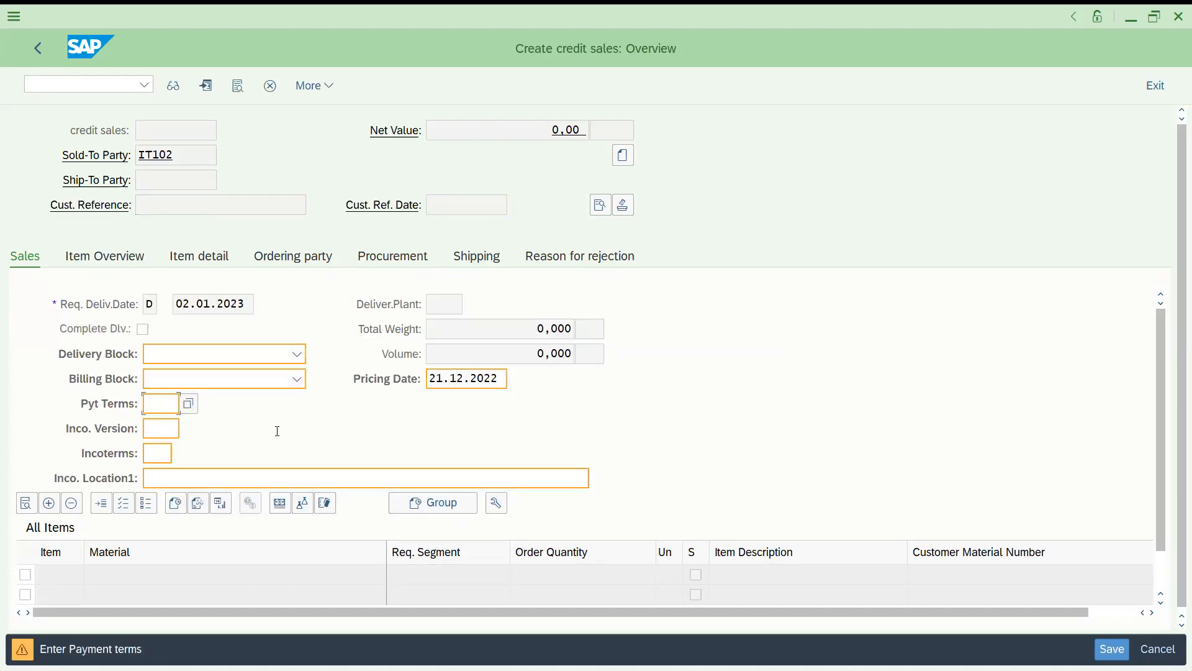
pyautogui.press('Return')
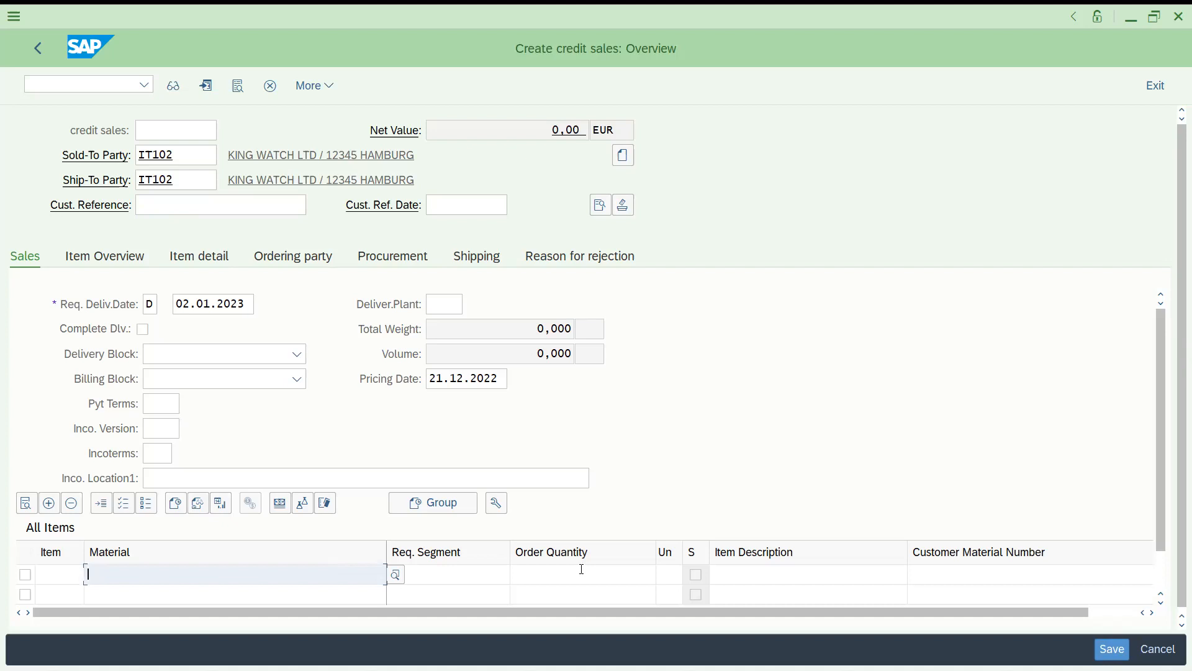
# Add a first order item using customer material number DPWATCH from the Excel sheet, with an order quantity of 5
pyautogui.click(98, 262)
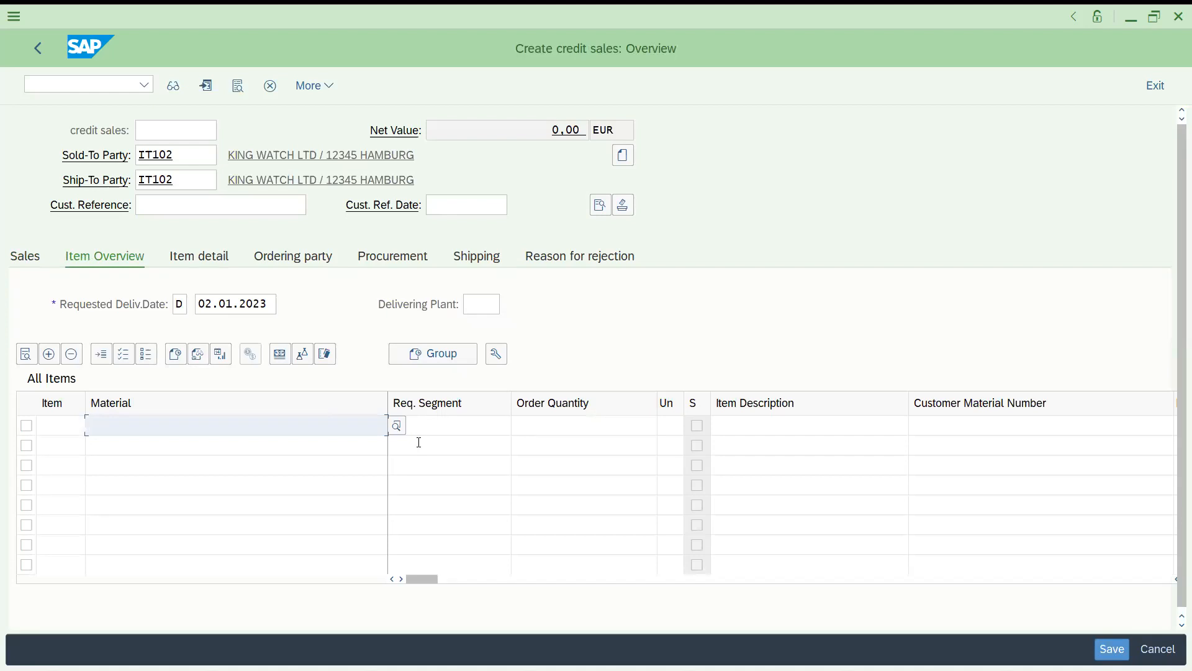
pyautogui.click(939, 429)
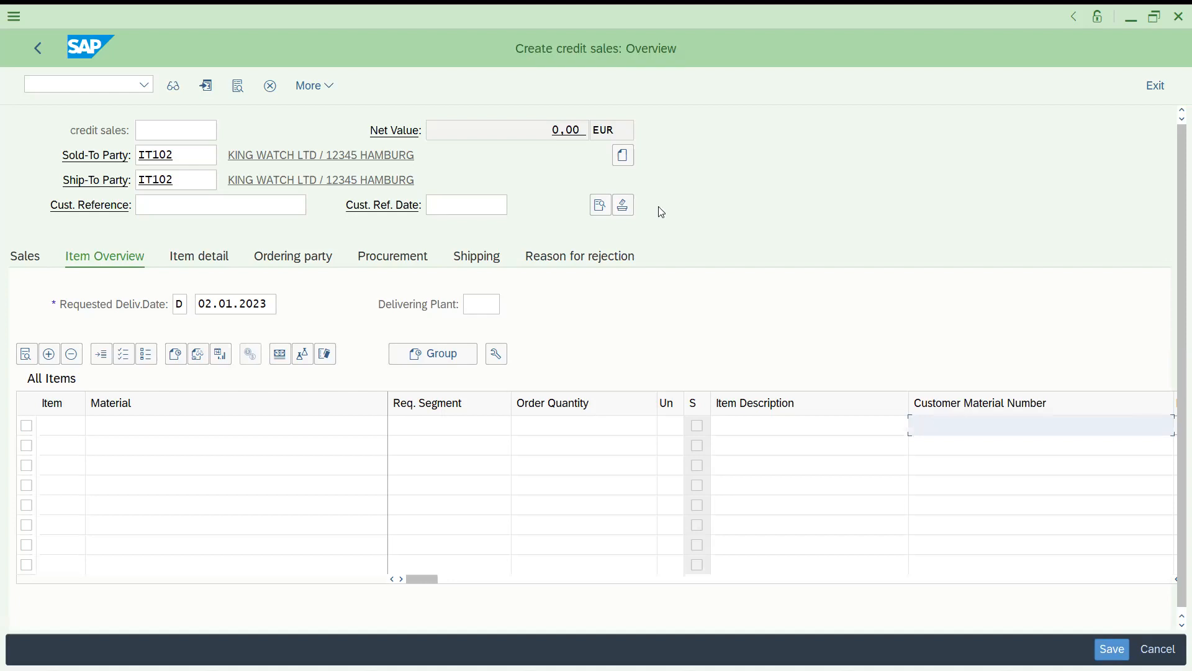
pyautogui.hotkey('alt', 'Tab')
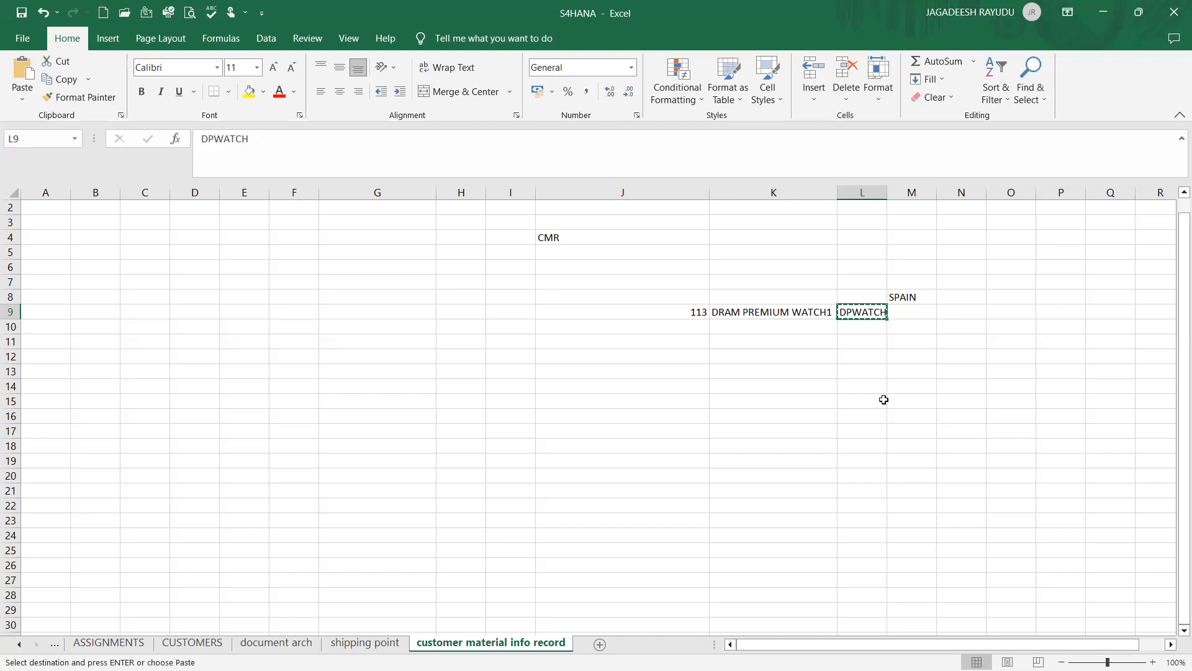
pyautogui.hotkey('alt', 'Tab')
pyautogui.write('DPWATCH')
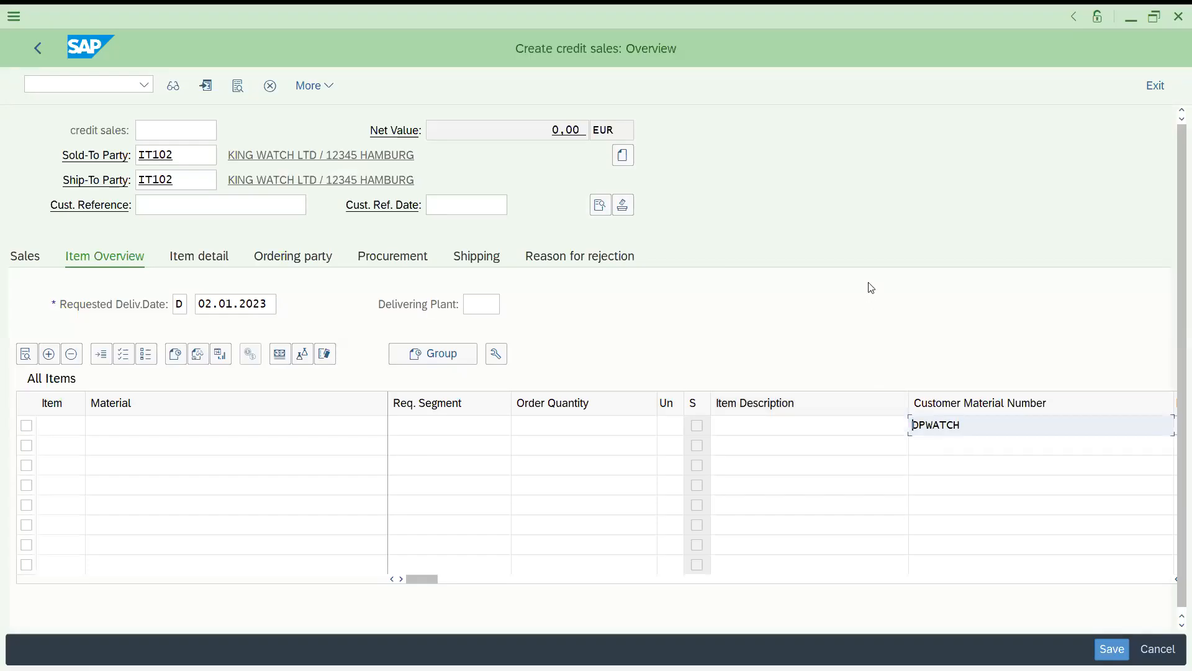
pyautogui.click(634, 420)
pyautogui.write('5')
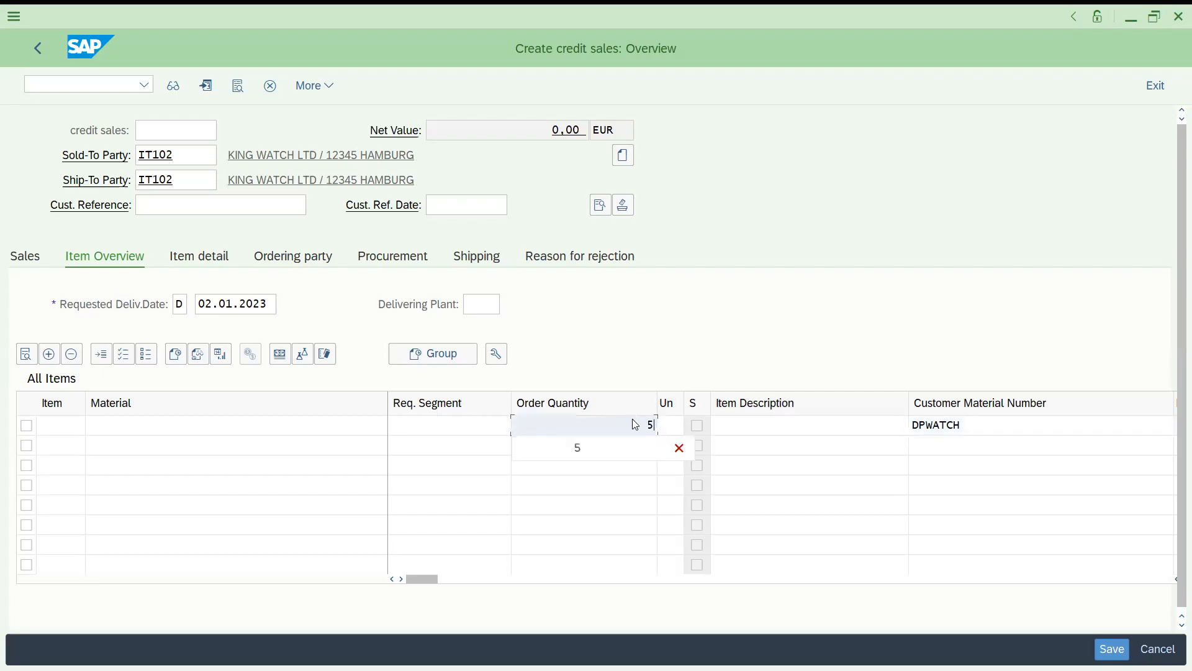
pyautogui.press('Return')
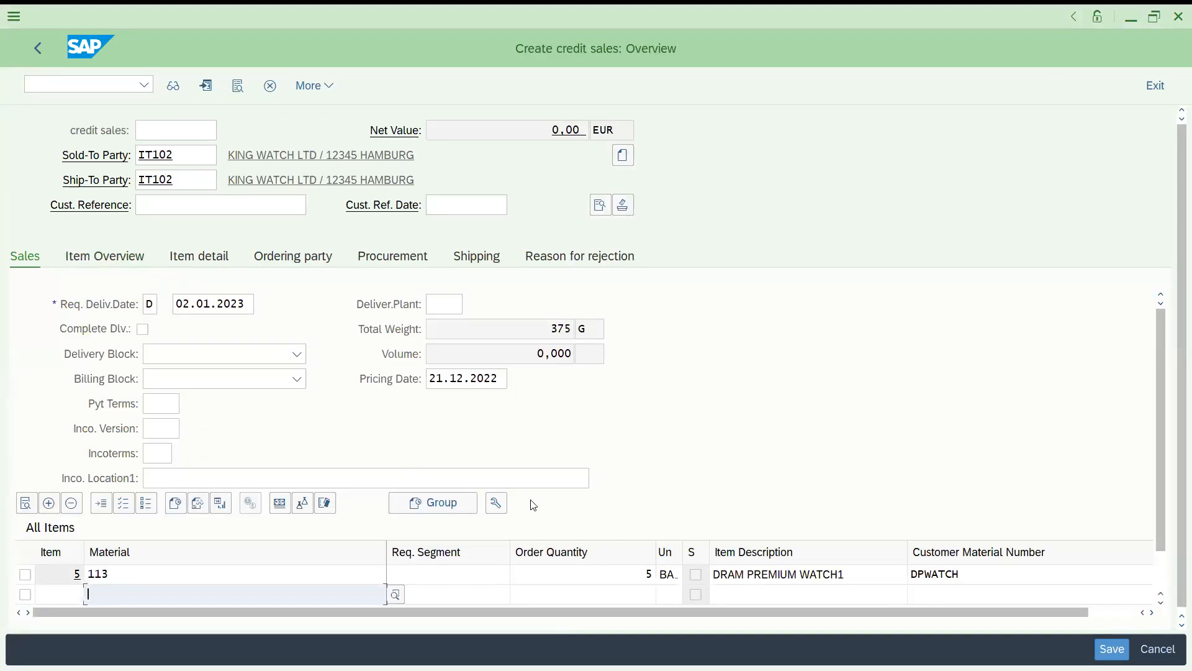
# Add a second order item for material 113 with an order quantity of 2
pyautogui.write('113')
pyautogui.press('Tab')
pyautogui.press('Tab')
pyautogui.write('2')
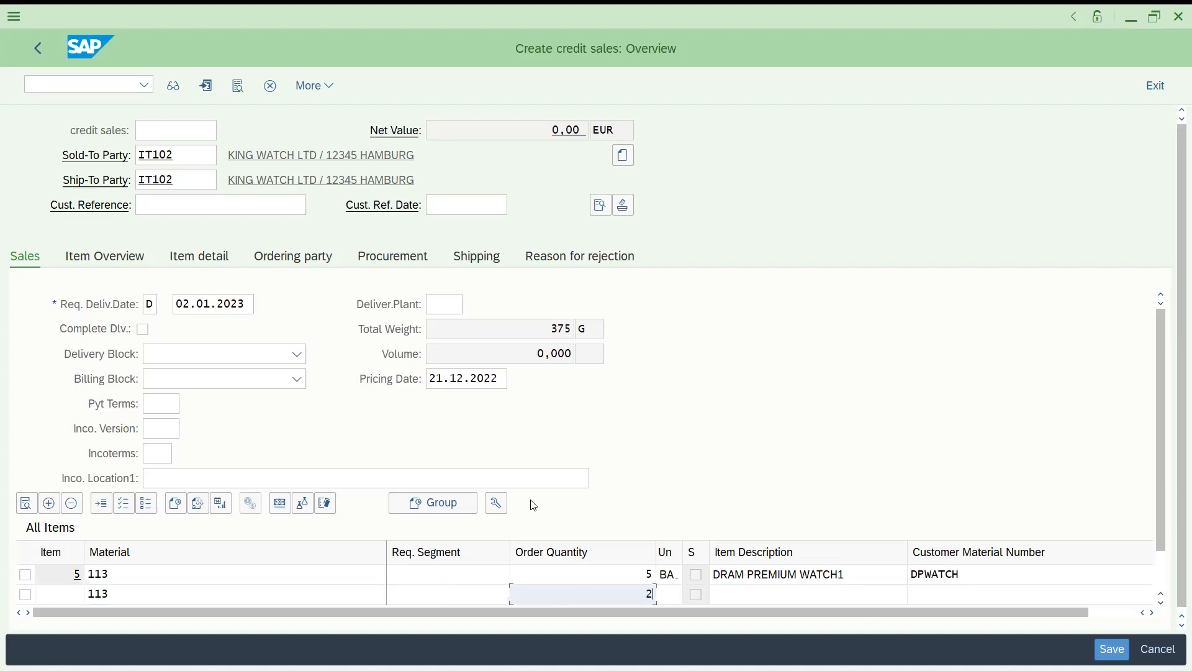
pyautogui.press('Return')
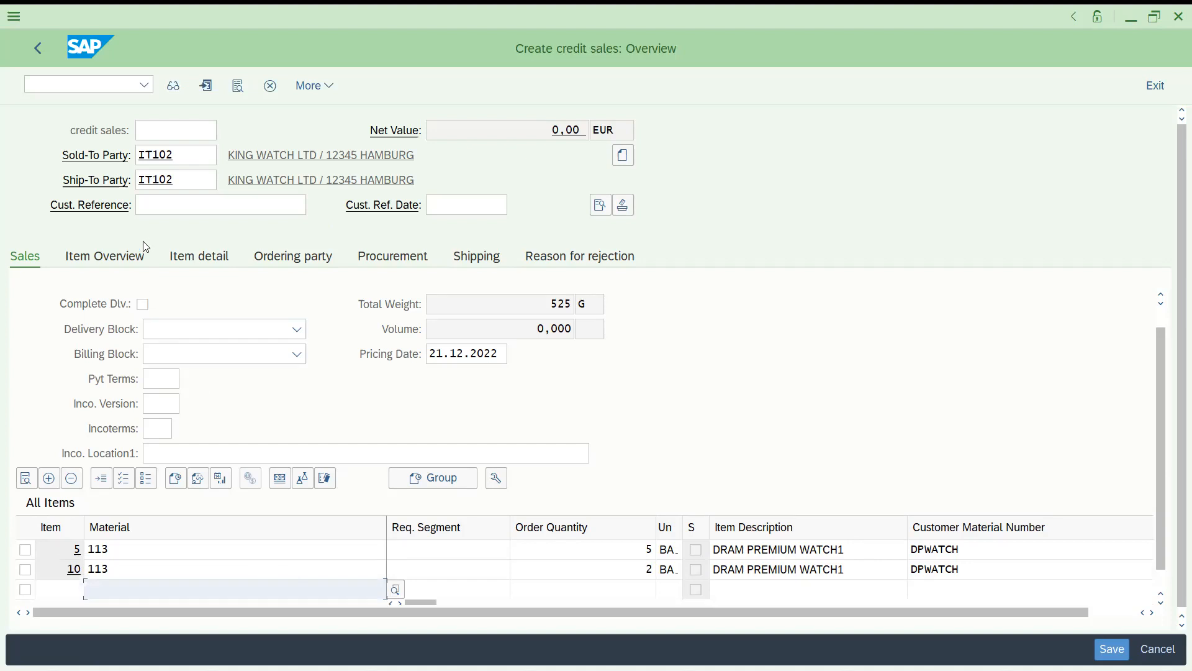
pyautogui.click(131, 259)
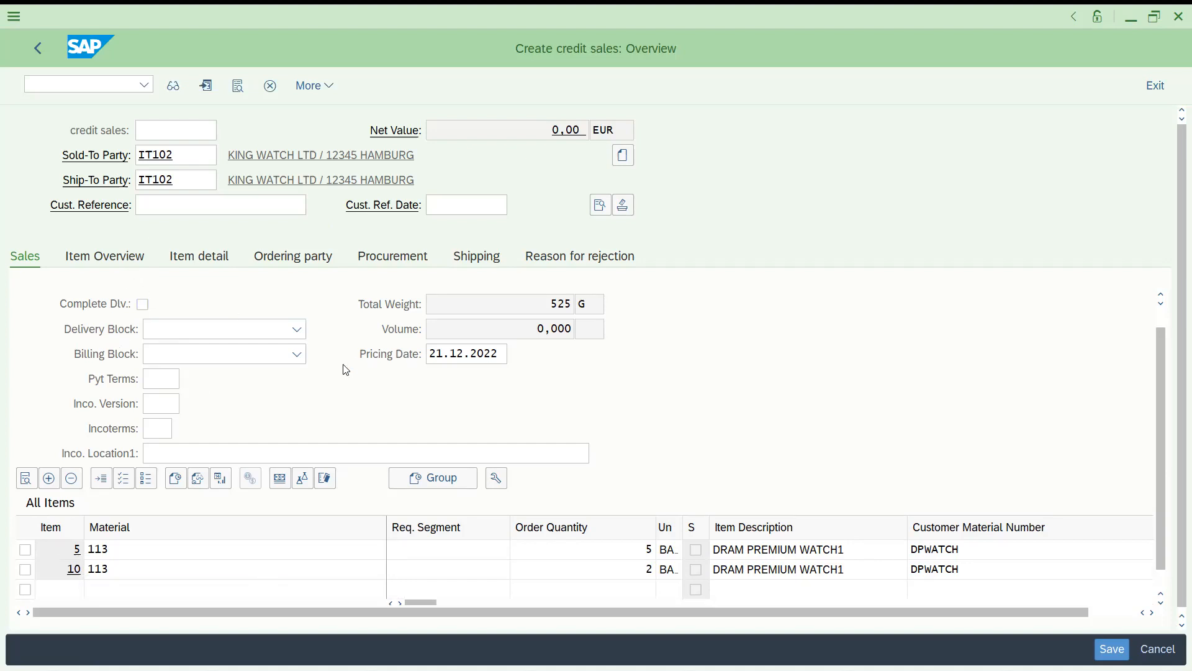
# Copy customer material number DPWATCH from the second order item into the next two item rows
pyautogui.moveTo(973, 451); pyautogui.dragTo(862, 457)
pyautogui.hotkey('ctrl', 'c')
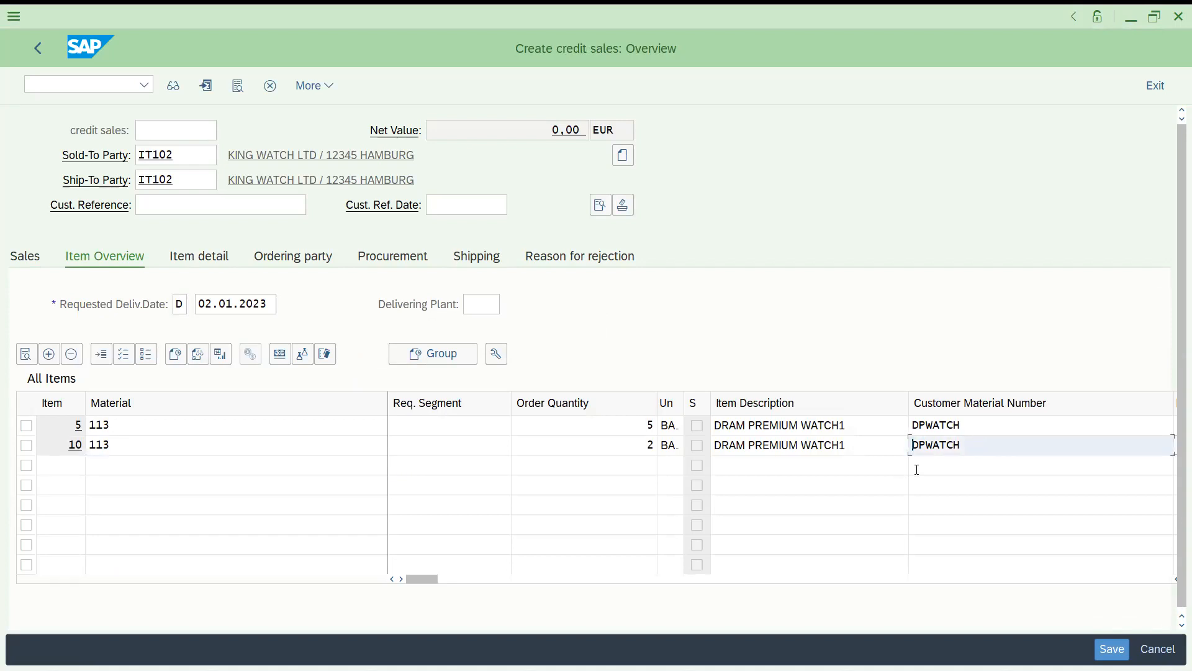
pyautogui.click(915, 467)
pyautogui.hotkey('ctrl', 'v')
pyautogui.click(929, 490)
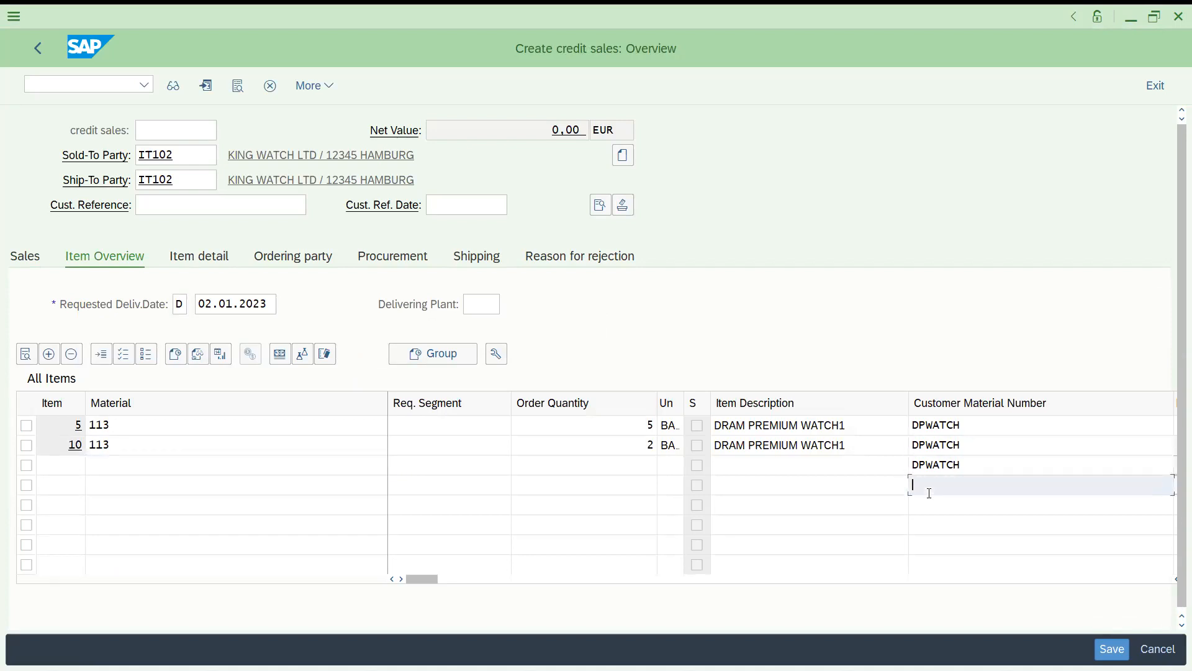
pyautogui.hotkey('ctrl', 'v')
pyautogui.press('Return')
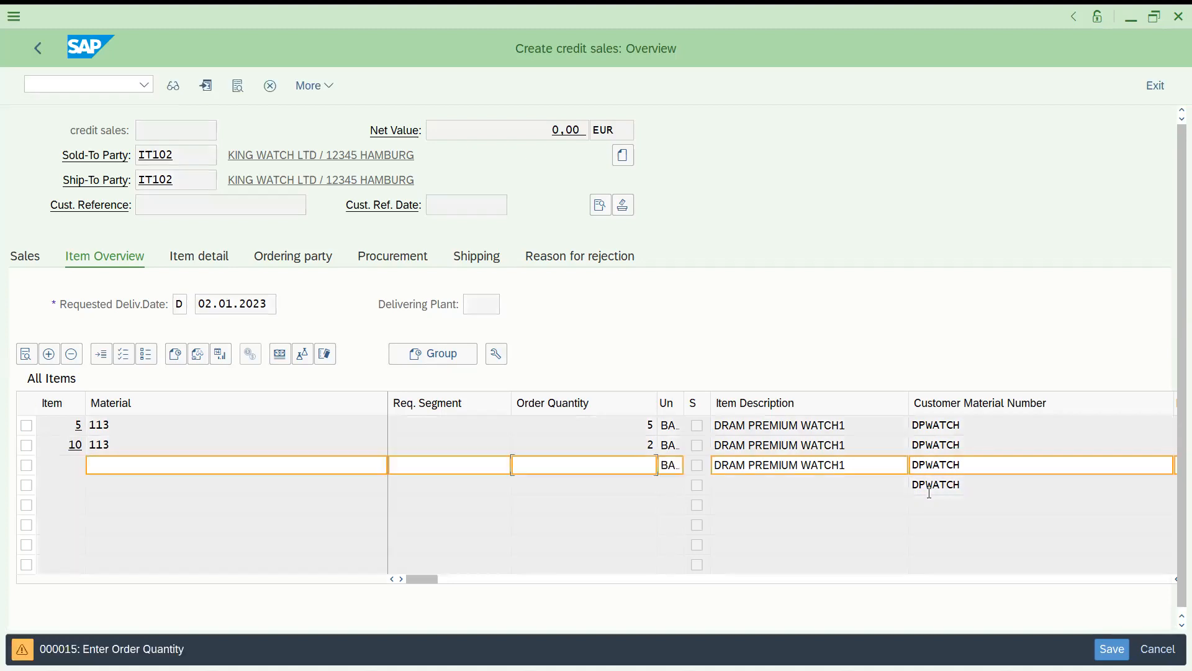
# Set the order quantity to 3 for both the third and the fourth order item
pyautogui.write('3')
pyautogui.press('Return')
pyautogui.press('Return')
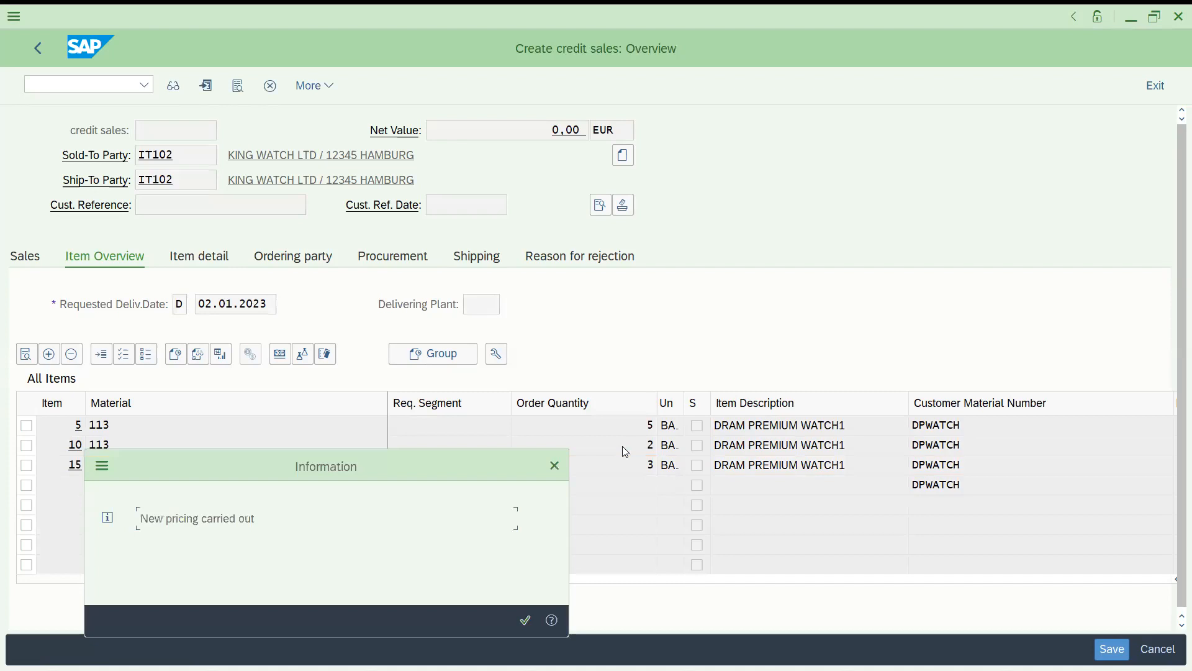
pyautogui.press('Return')
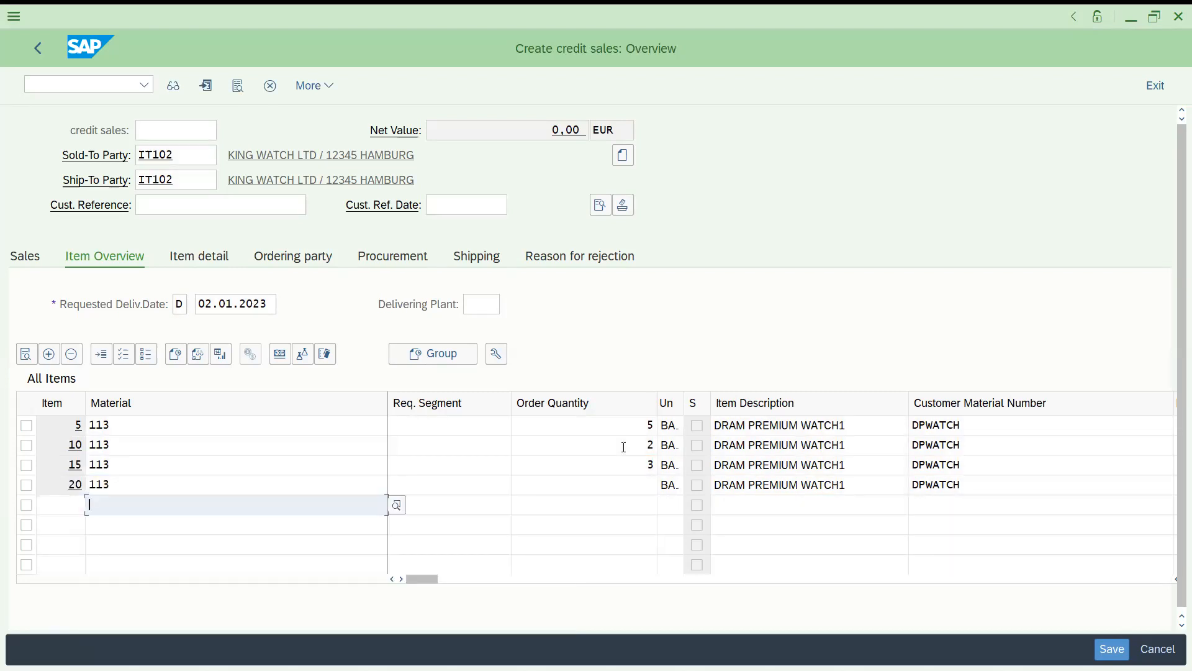
pyautogui.click(625, 483)
pyautogui.write('3')
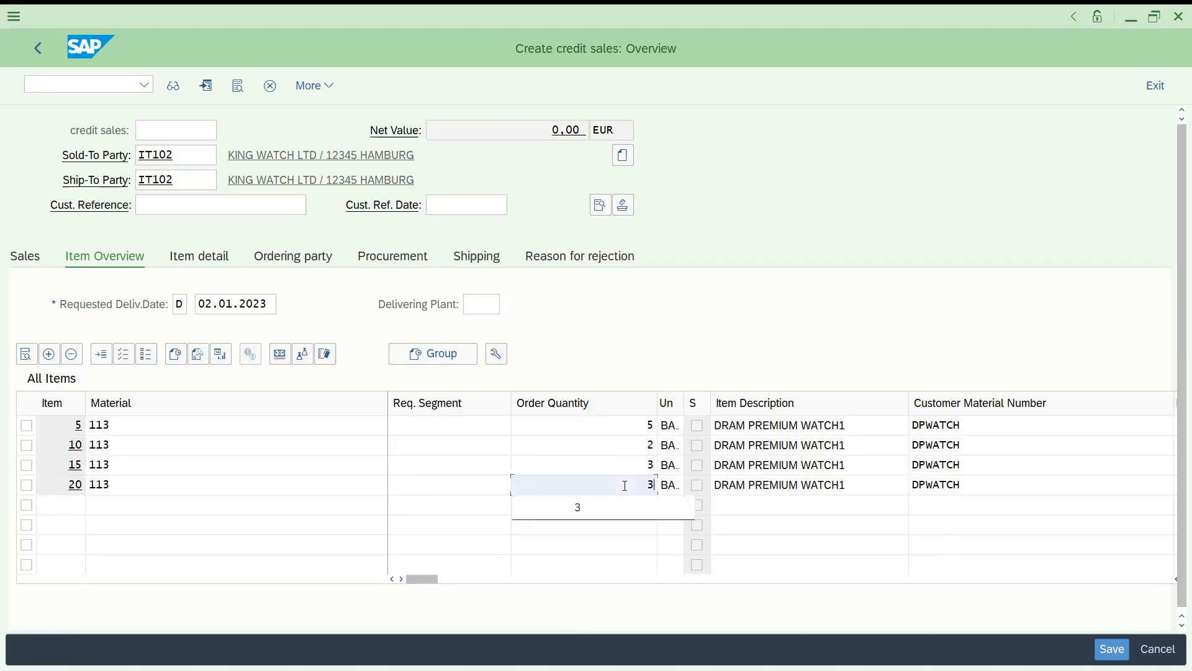
# Leave the credit sales order without saving, using the /N command
pyautogui.click(65, 79)
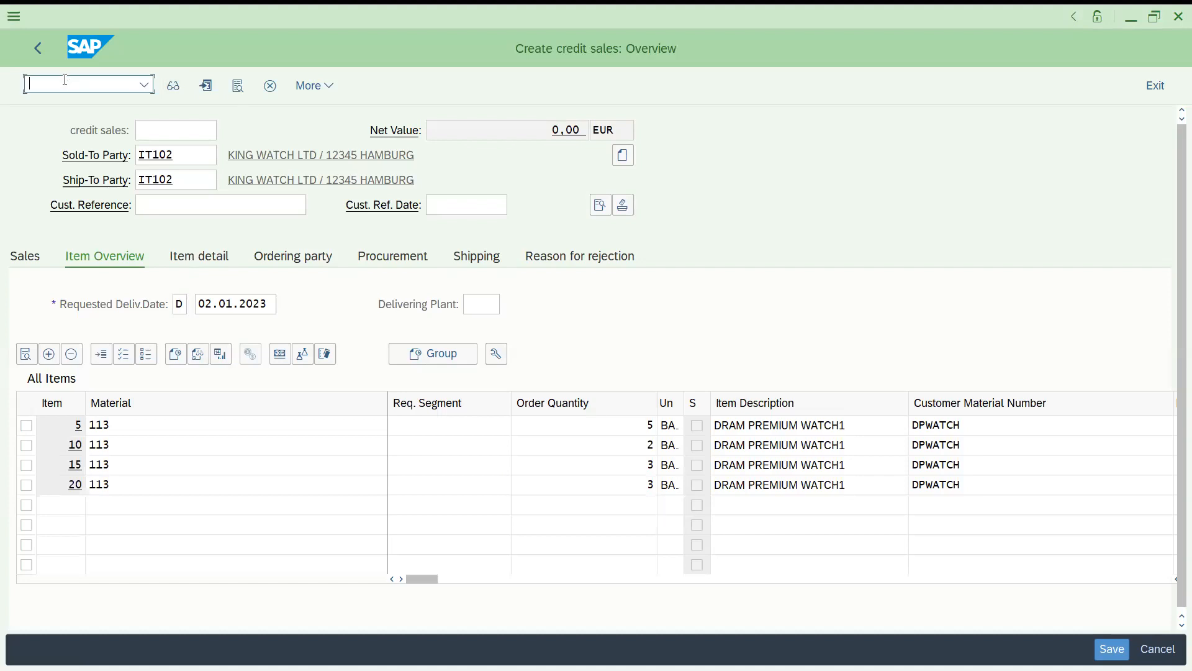
pyautogui.write('/NVA')
pyautogui.press('BackSpace')
pyautogui.press('BackSpace')
pyautogui.press('BackSpace')
pyautogui.press('BackSpace')
pyautogui.write('/N')
pyautogui.press('Return')
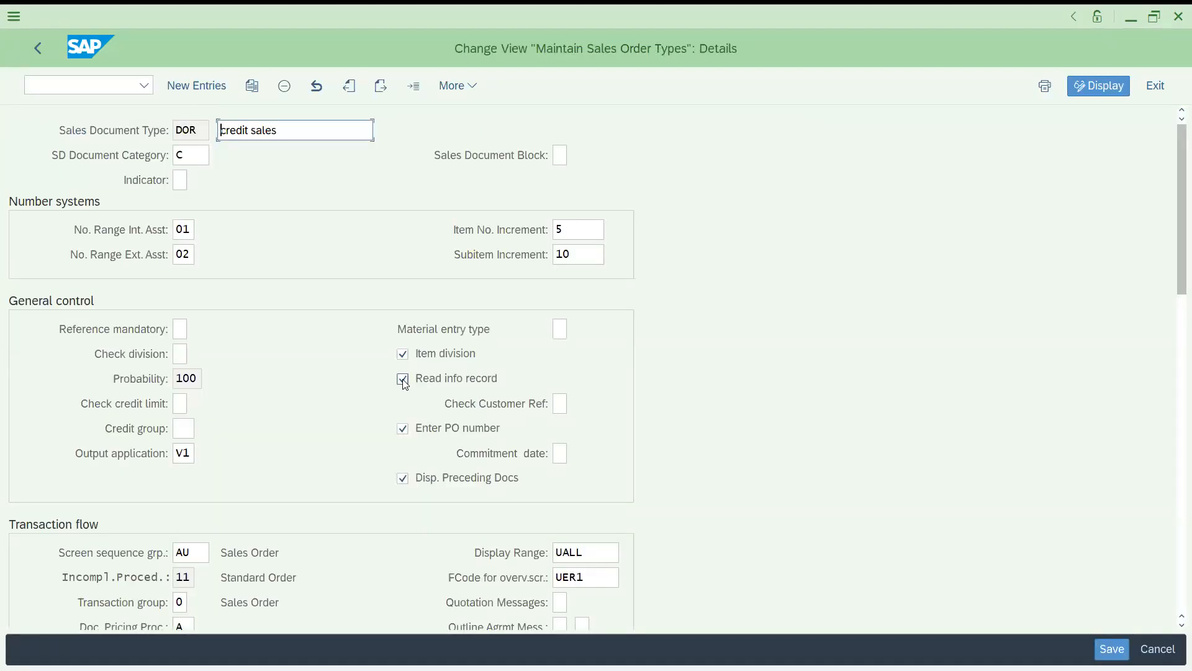
# Turn off reading of info records for sales document type DOR and save the change
pyautogui.click(403, 379)
pyautogui.hotkey('ctrl', 's')
pyautogui.hotkey('shift', 'F3')
# Start a new DOR order with VA01 for KING WATCH LTD in sales area DRT1, D1, DD, leaving payment terms blank
pyautogui.write('/NVA01')
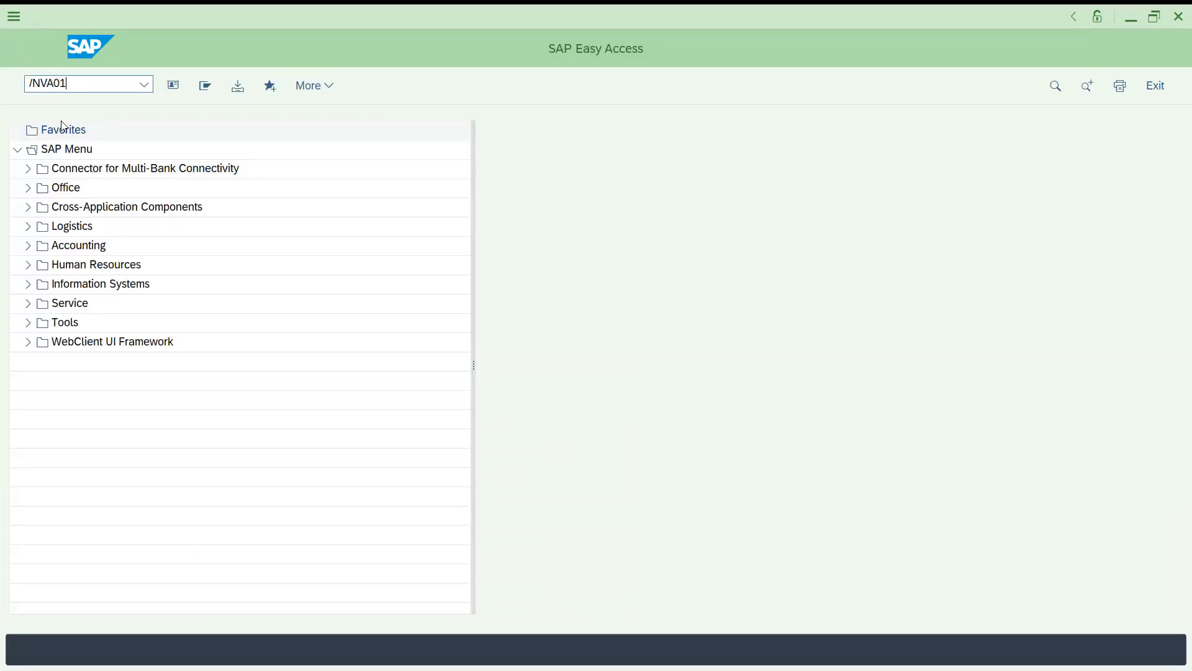
pyautogui.press('Return')
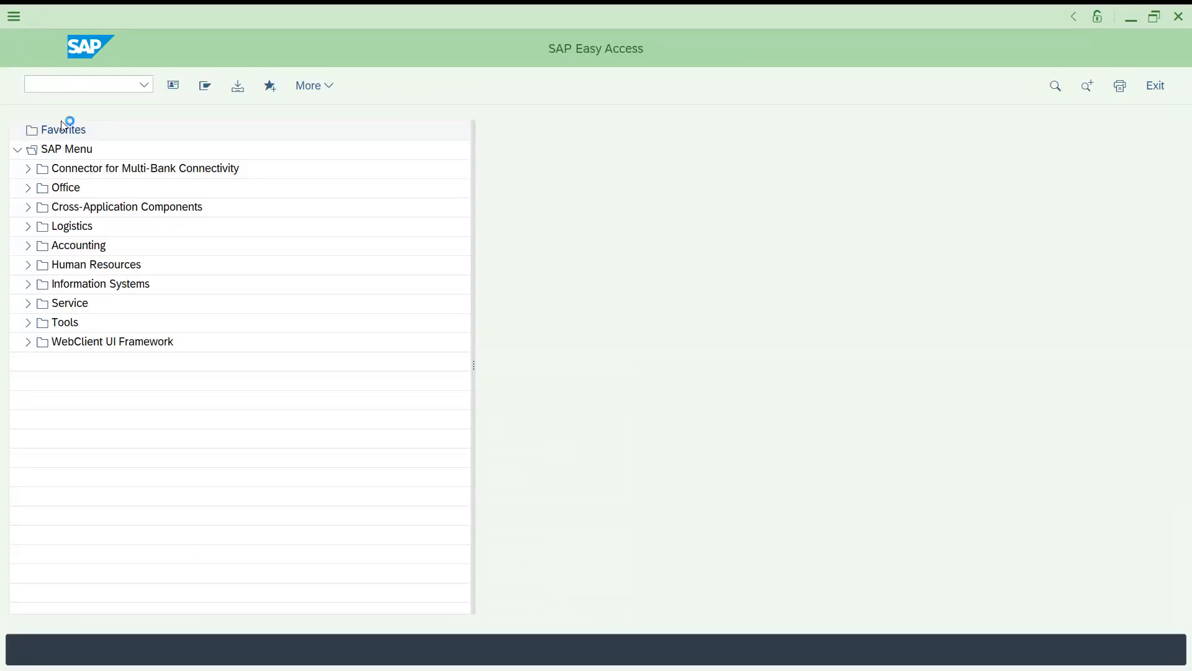
pyautogui.click(182, 302)
pyautogui.write('D1')
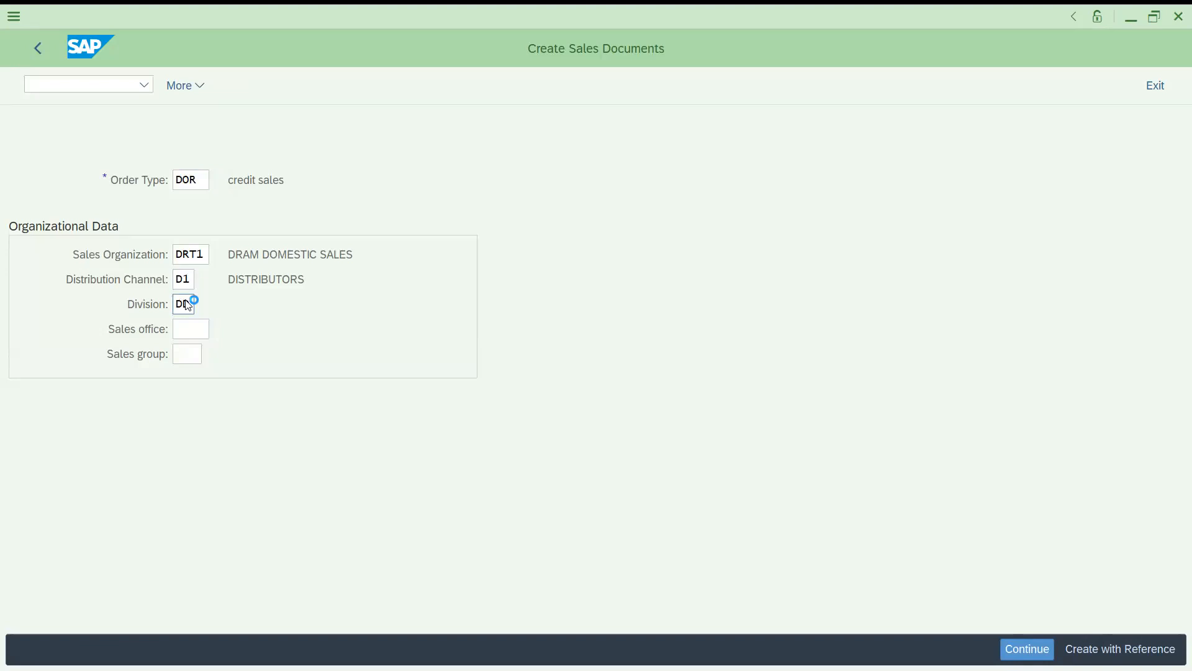
pyautogui.press('Return')
pyautogui.write('IT102')
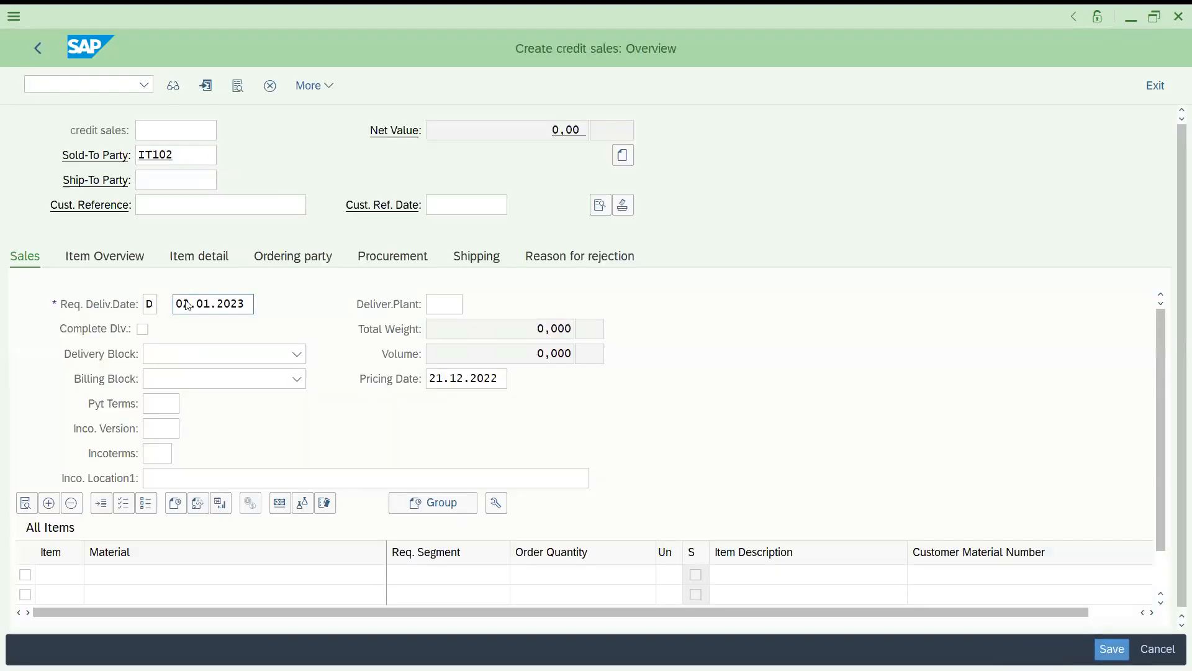
pyautogui.press('Return')
pyautogui.press('Return')
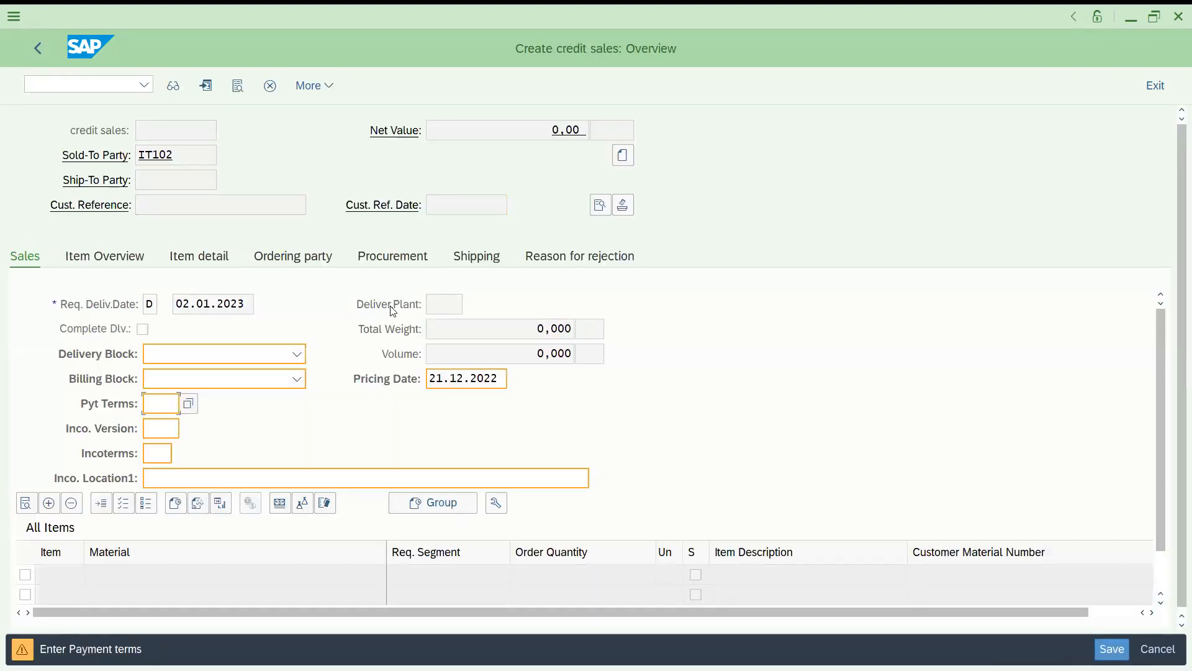
pyautogui.press('Return')
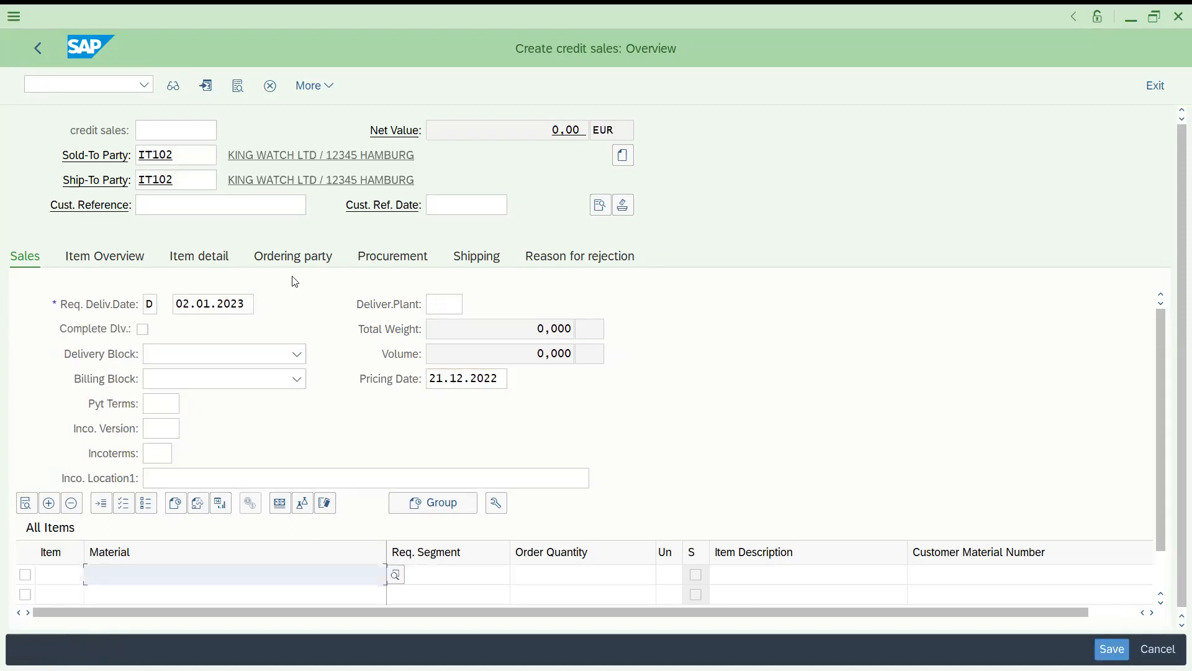
# Add a first order item with only customer material number DPWATCH and check its material field
pyautogui.click(133, 257)
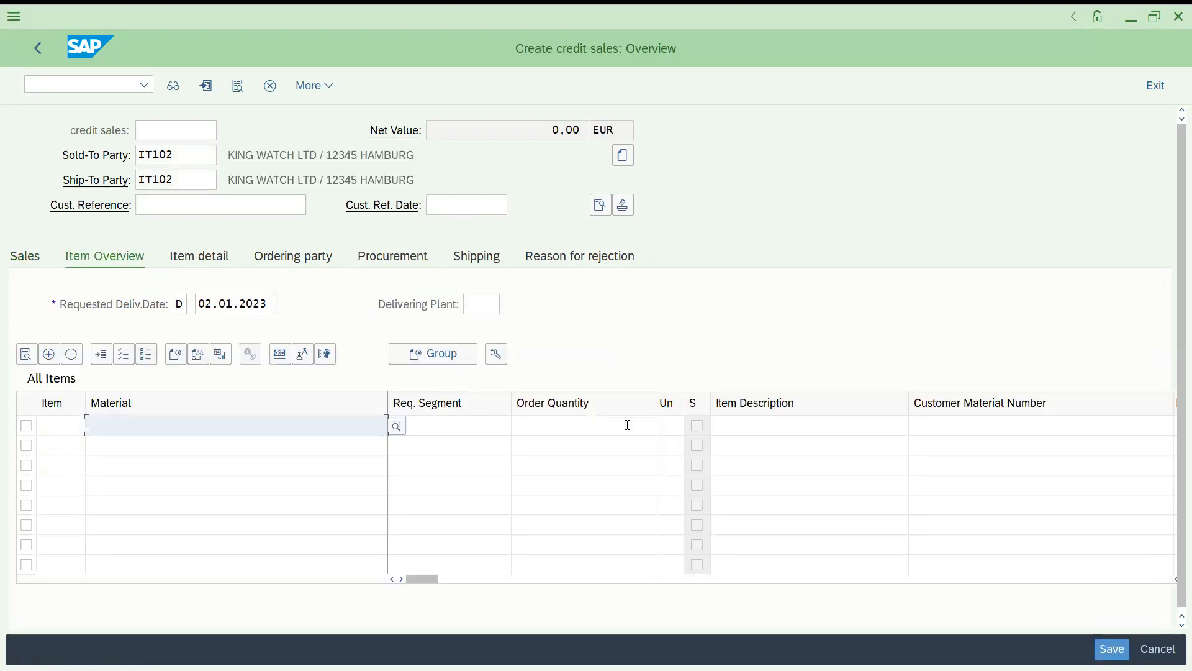
pyautogui.click(923, 427)
pyautogui.write('DFWATCH')
pyautogui.press('Return')
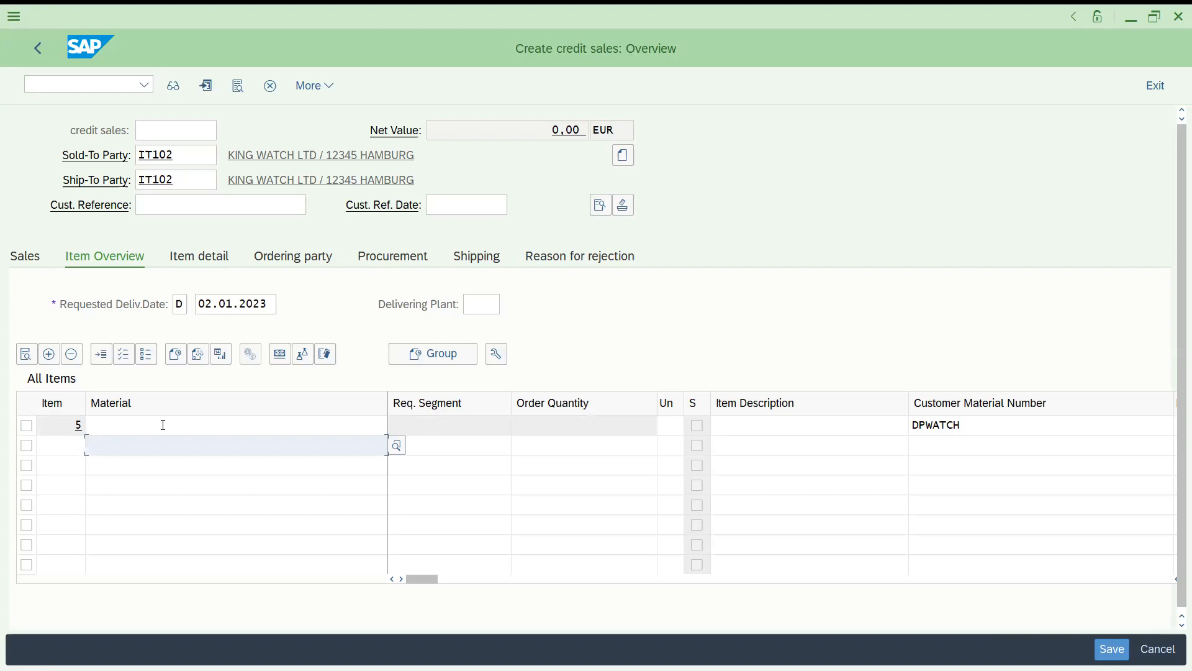
pyautogui.click(193, 425)
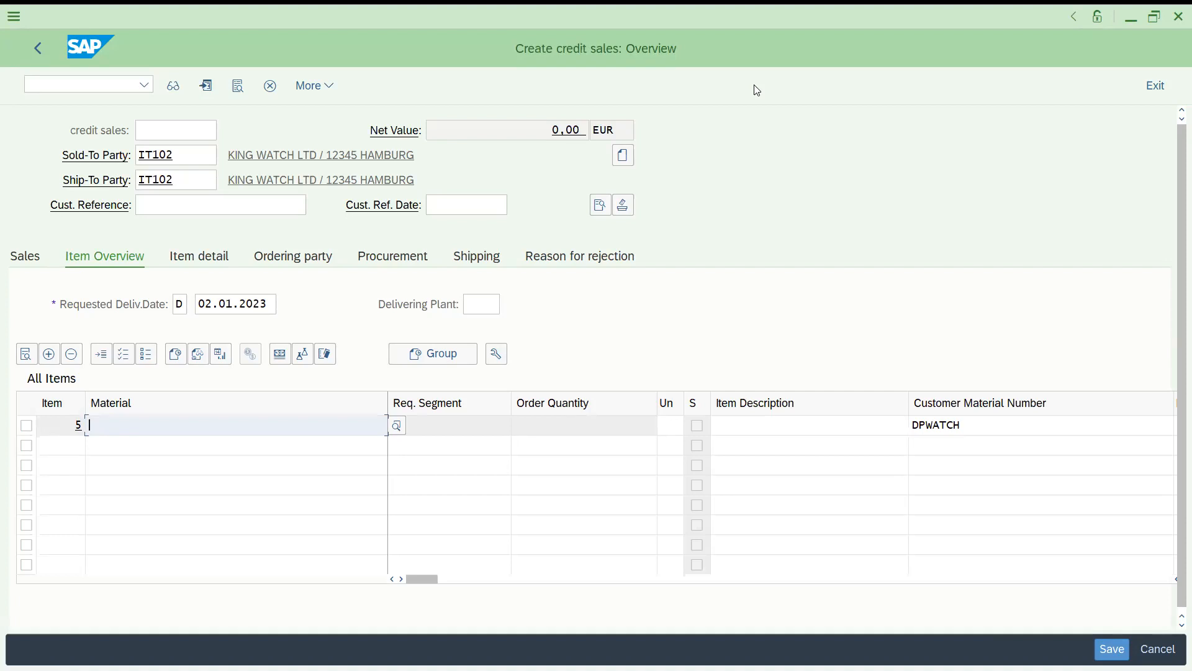
# Turn reading of info records back on for sales document type DOR, save, and return to the order session
pyautogui.hotkey('alt', 'Tab')
pyautogui.hotkey('ctrl', 's')
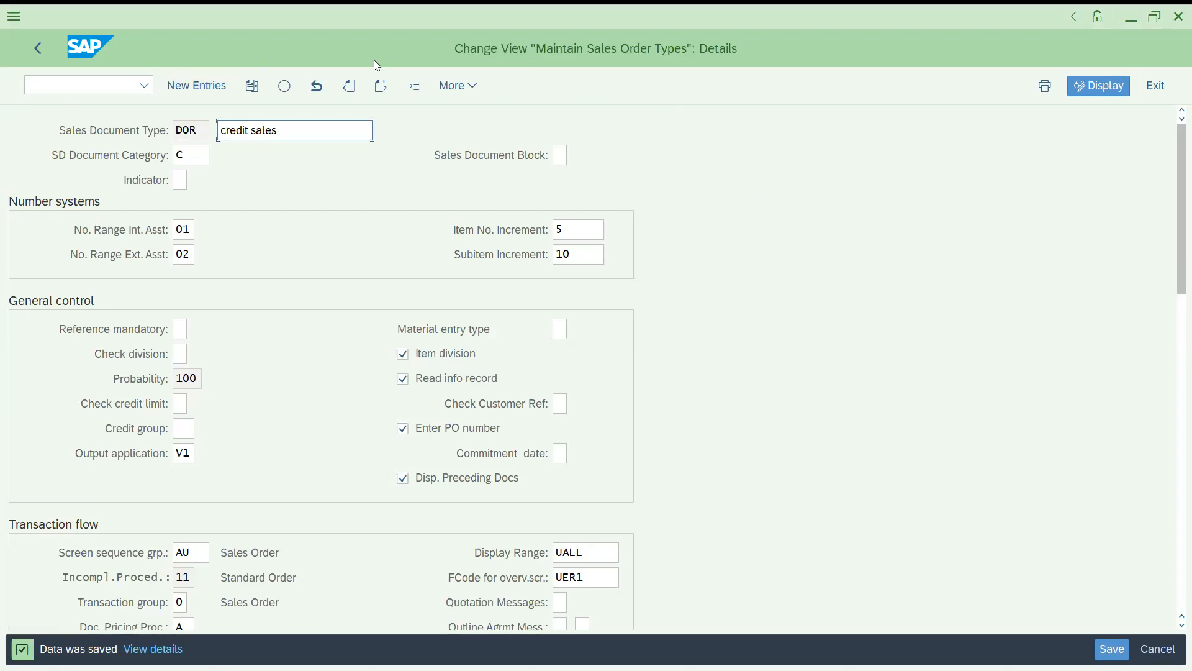
pyautogui.hotkey('alt', 'Tab')
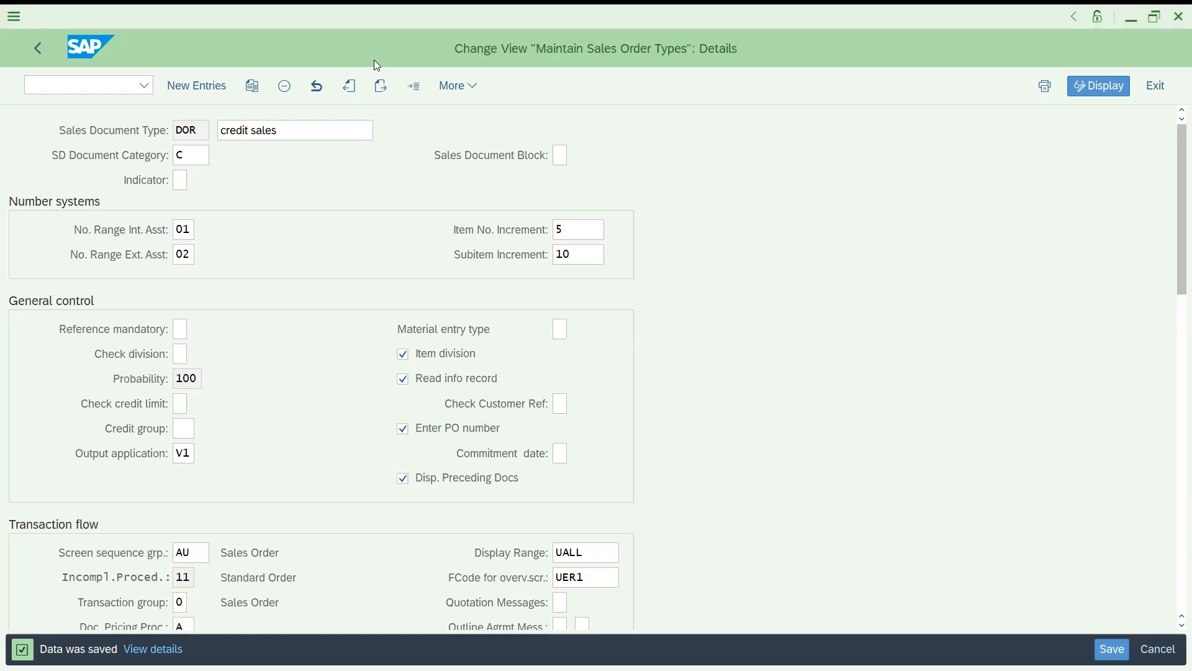
pyautogui.hotkey('alt', 'Tab')
# Open the customer-material info record of KING WATCH LTD for material 113 in DRT1, D1 for changing, showing its item details
pyautogui.write('/NVD5')
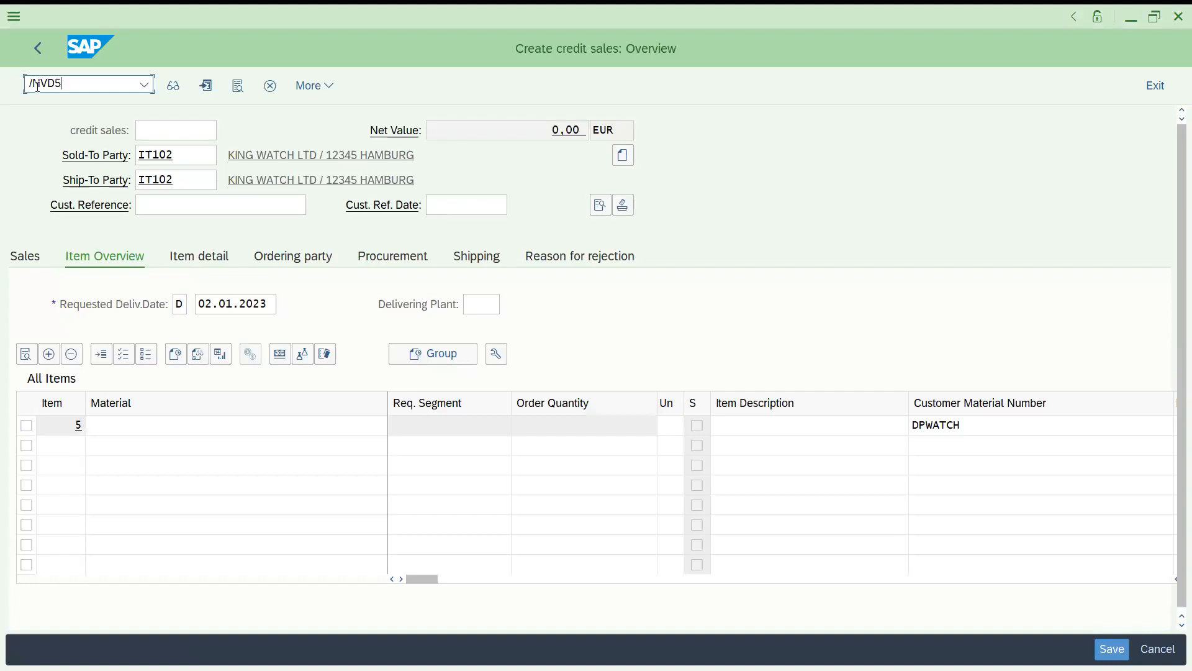
pyautogui.press('Return')
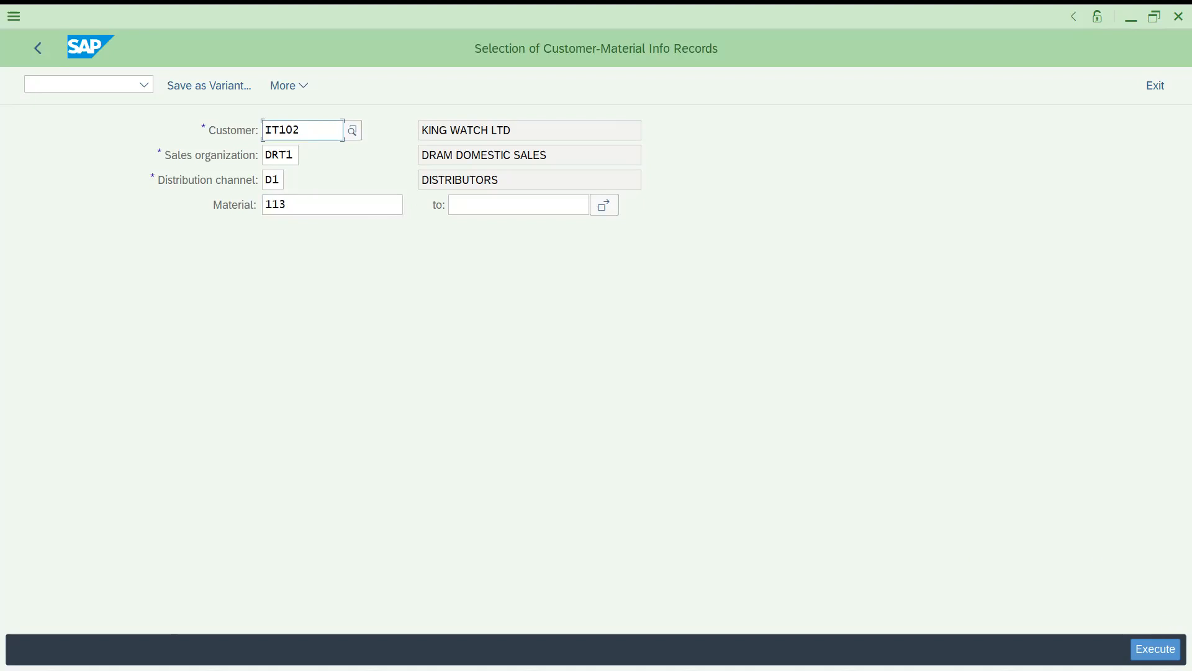
pyautogui.click(1155, 648)
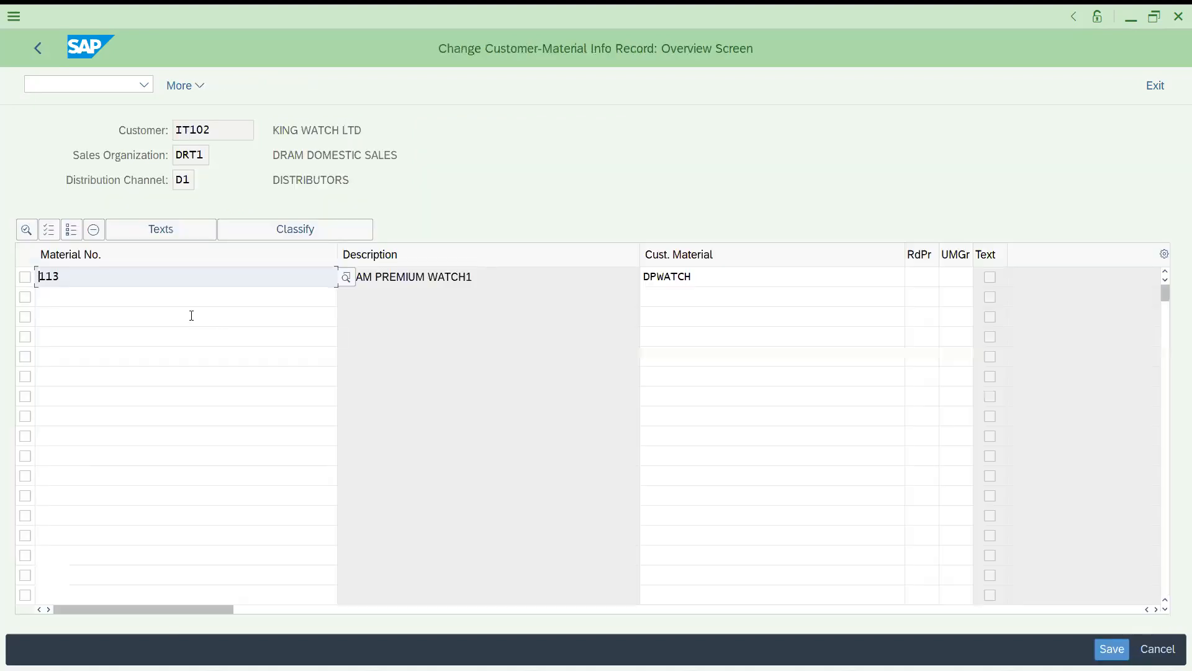
pyautogui.doubleClick(407, 278)
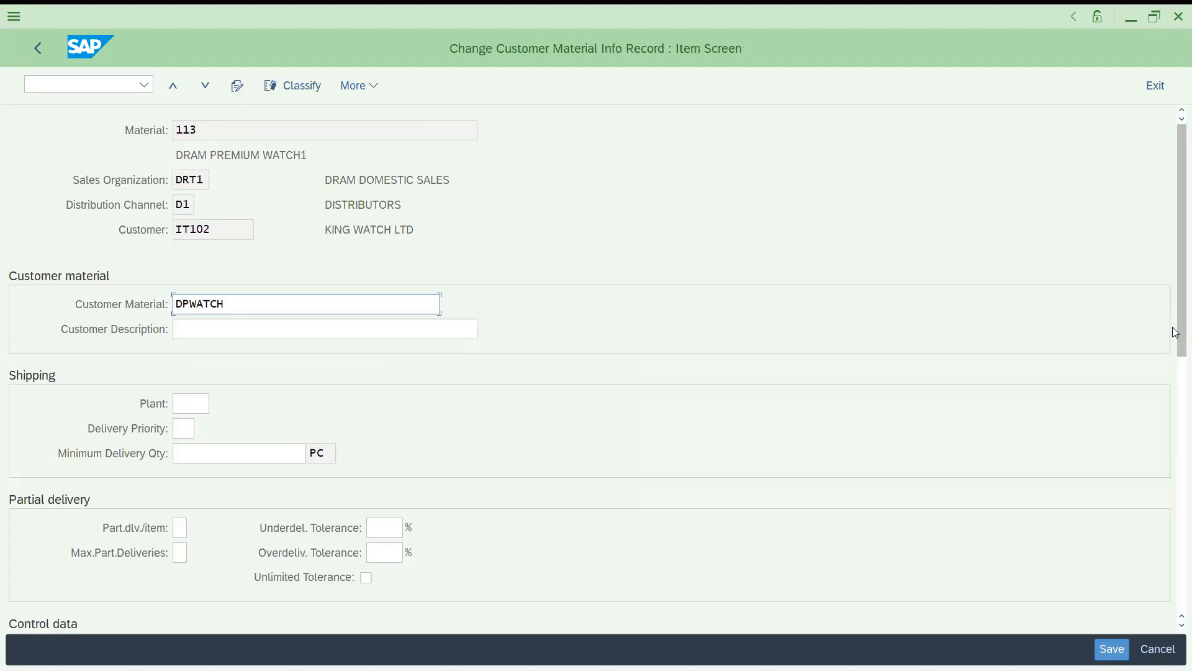
pyautogui.click(1154, 17)
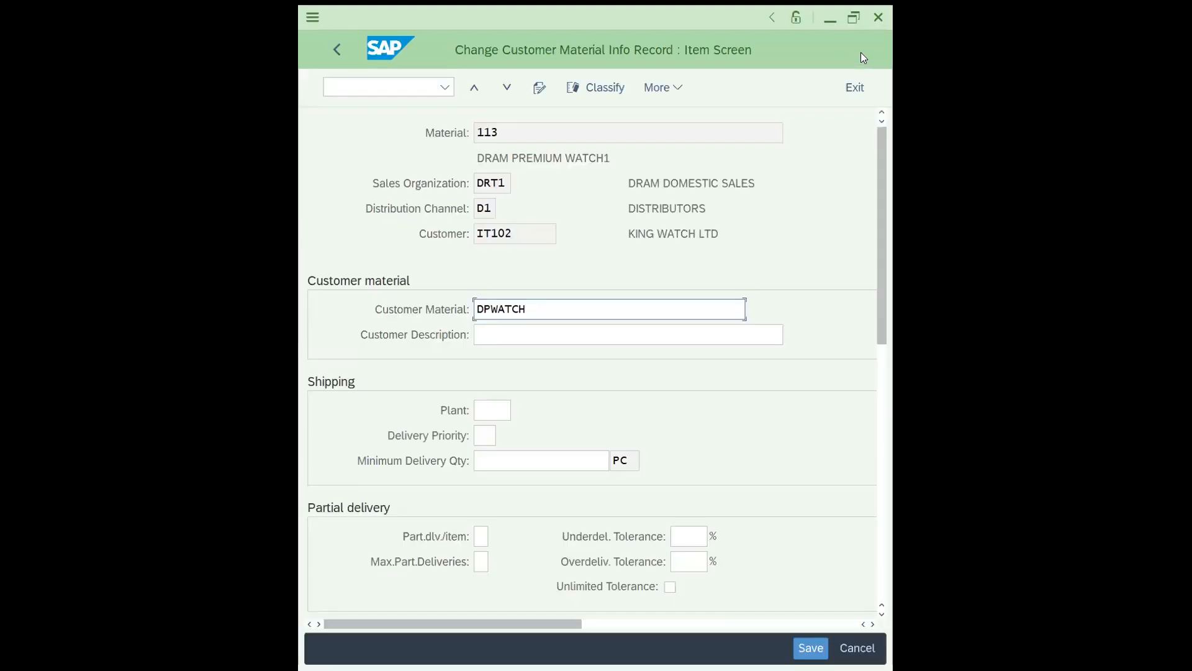
pyautogui.click(852, 20)
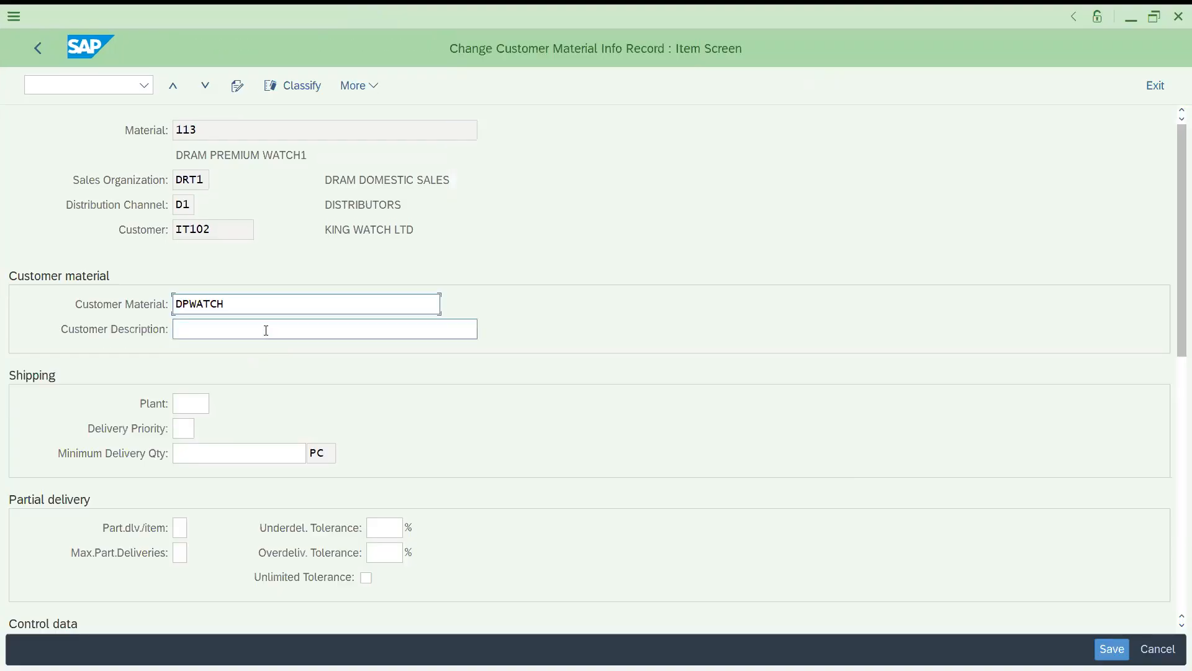
# Set the customer description of the info record to PREMIUMSEGMENTKING WATCH
pyautogui.click(662, 649)
pyautogui.write('DRA')
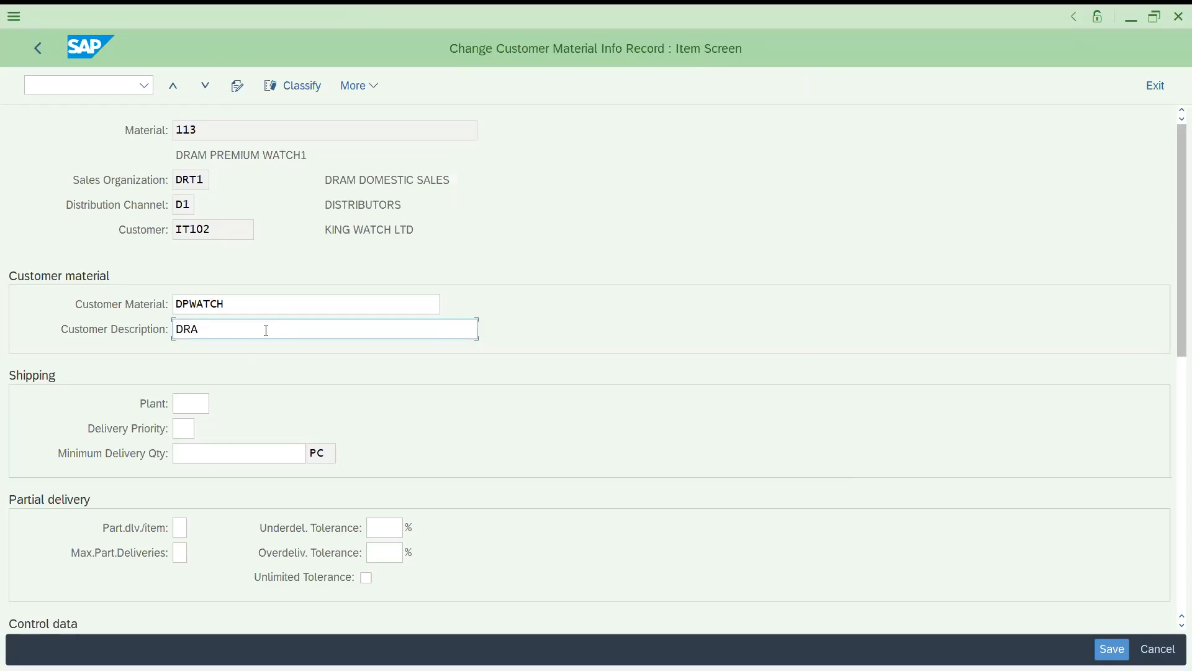
pyautogui.press('BackSpace')
pyautogui.press('BackSpace')
pyautogui.press('BackSpace')
pyautogui.write('PRVE')
pyautogui.press('BackSpace')
pyautogui.press('BackSpace')
pyautogui.write('EMIUMSEGMENTKING WATCH')
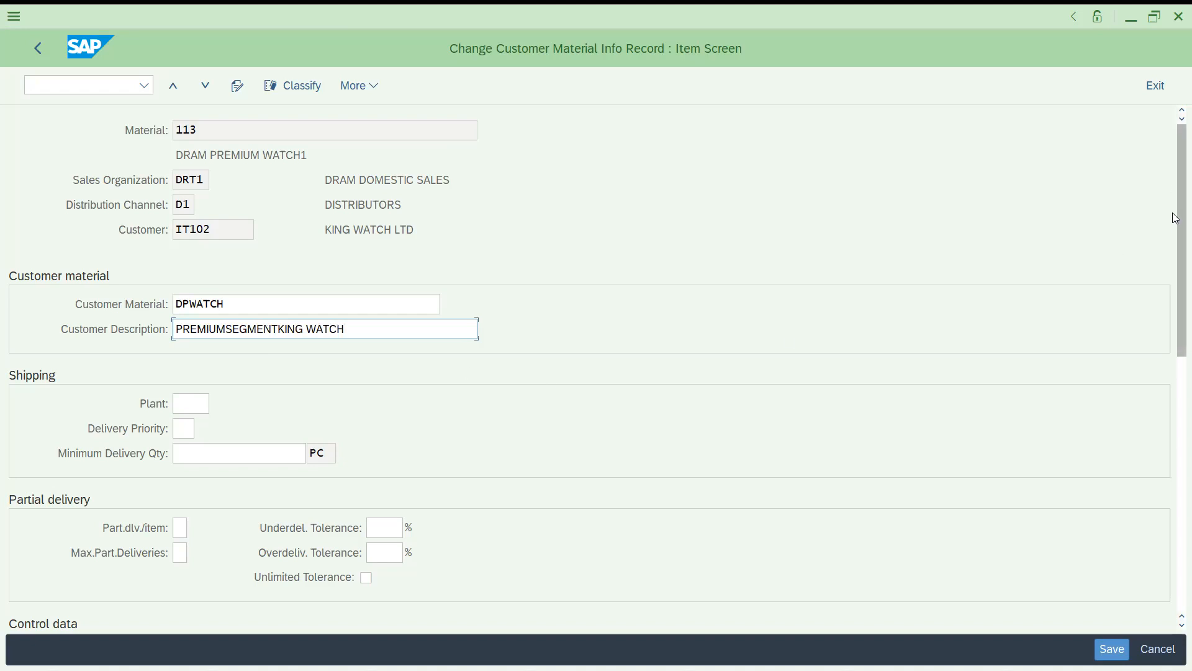
# Enter PREIMUMSEGMENT and POSHSEGMENTWATCH as descriptions in the first two rows of the additional customer materials
pyautogui.scroll(-3, 1176, 268)
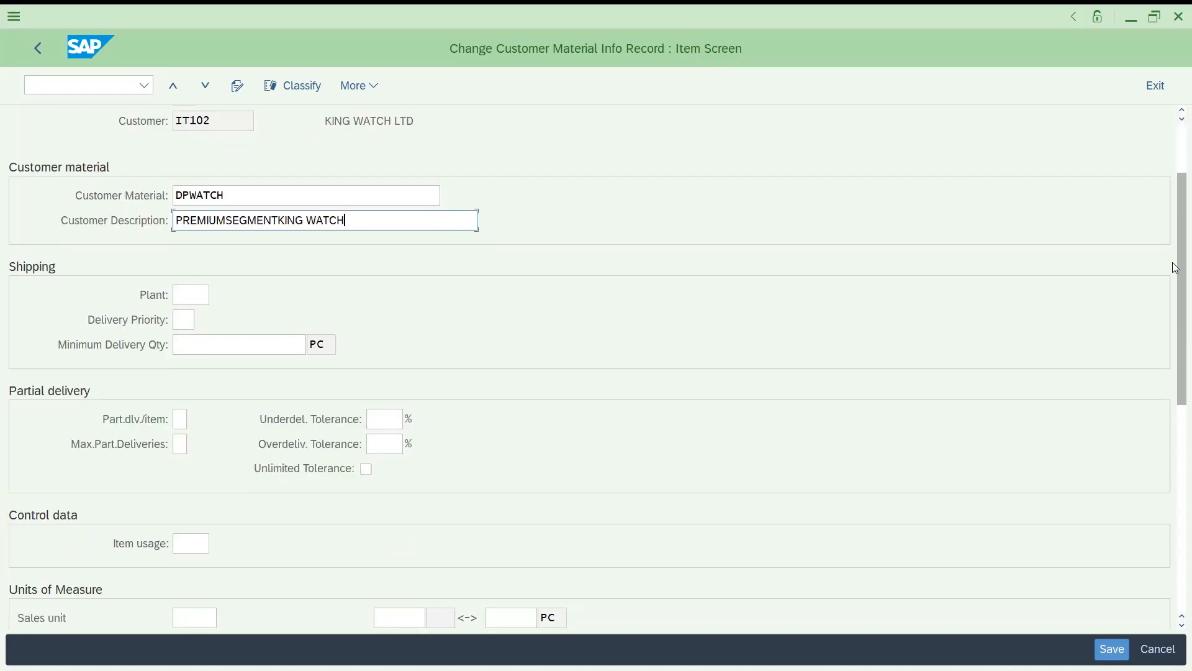
pyautogui.scroll(-7, 1176, 268)
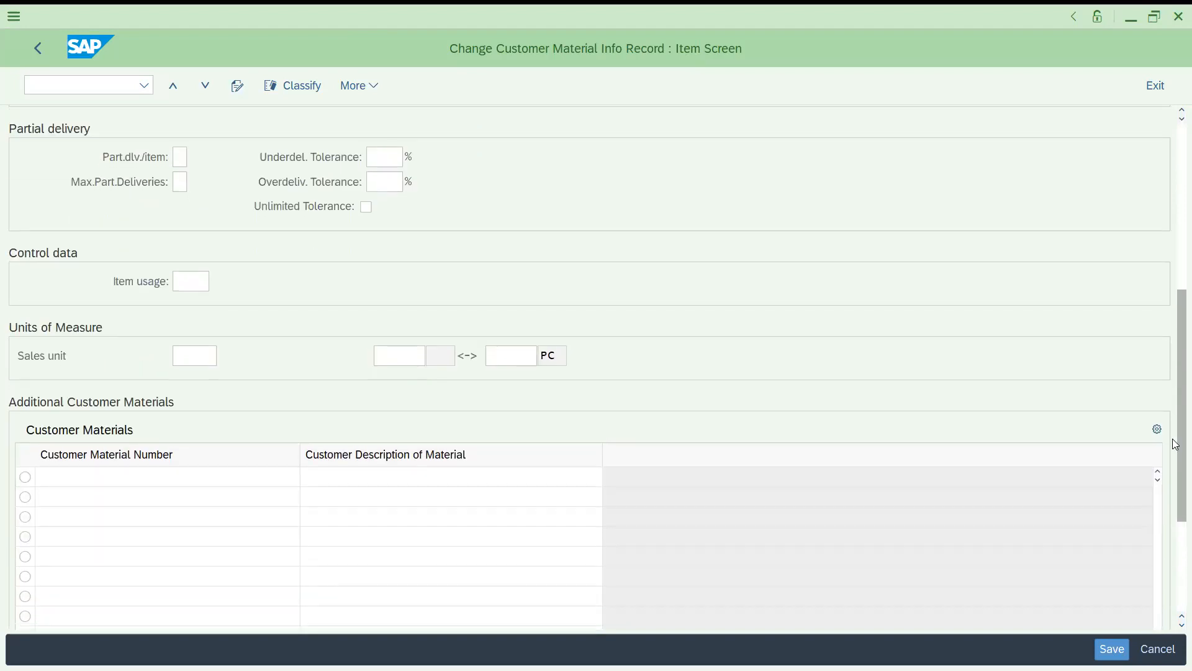
pyautogui.scroll(-4, 1175, 445)
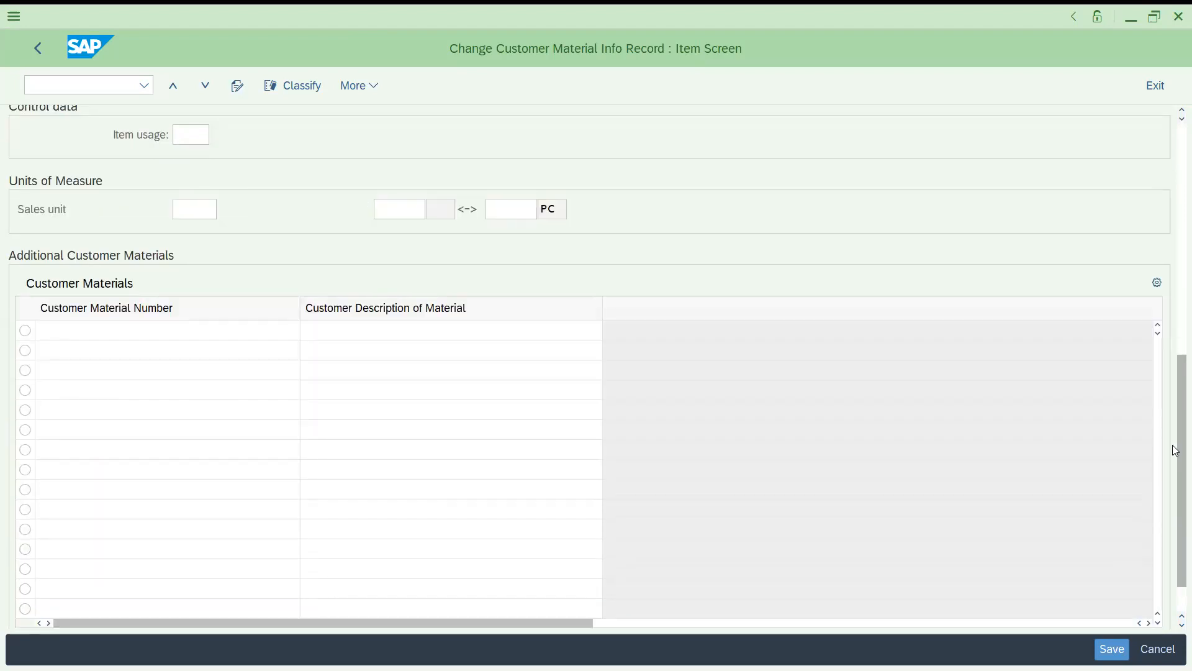
pyautogui.click(333, 331)
pyautogui.write('PREMIU')
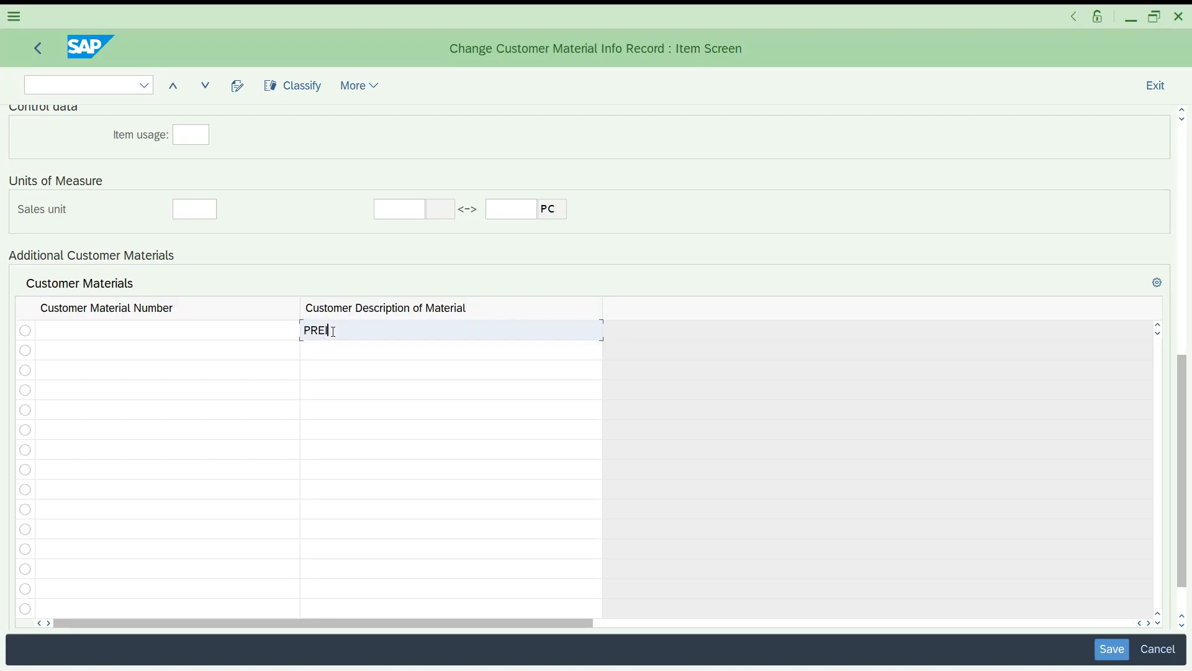
pyautogui.write('M SE')
pyautogui.press('BackSpace')
pyautogui.press('BackSpace')
pyautogui.press('BackSpace')
pyautogui.write('SETM')
pyautogui.press('BackSpace')
pyautogui.press('BackSpace')
pyautogui.write('GMENT')
pyautogui.click(327, 357)
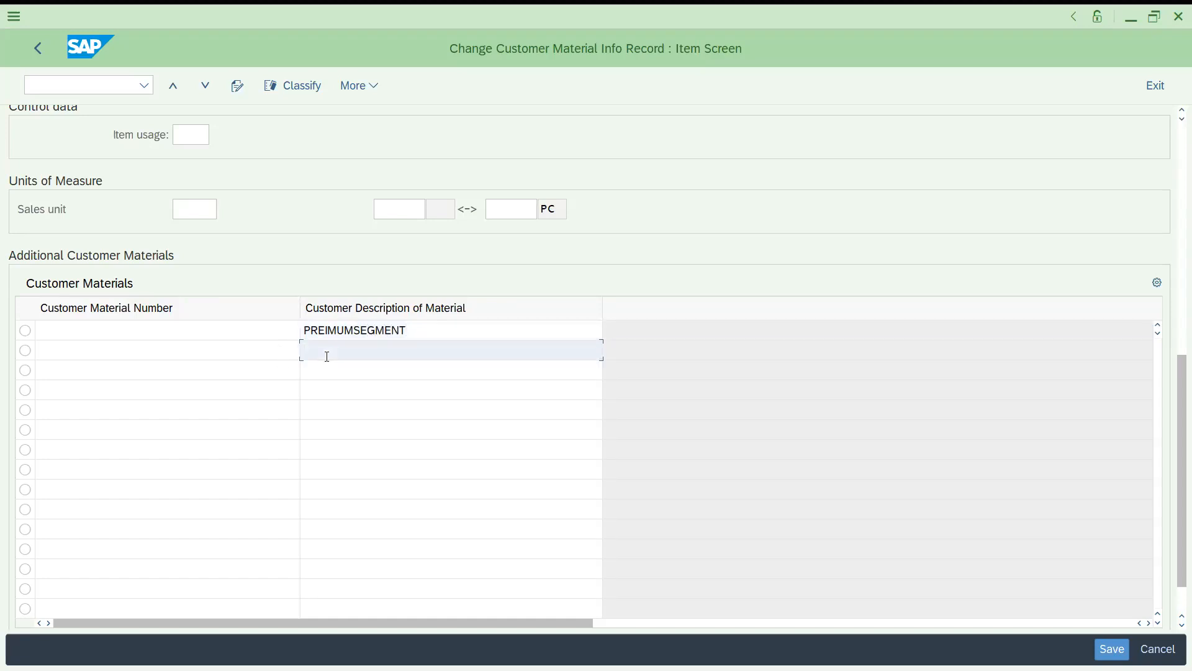
pyautogui.write('POSHSEGMENTWATCH')
# Copy customer material DPWATCH into the number of the PREIMUMSEGMENT row and extend it to DPWATCH1
pyautogui.click(140, 329)
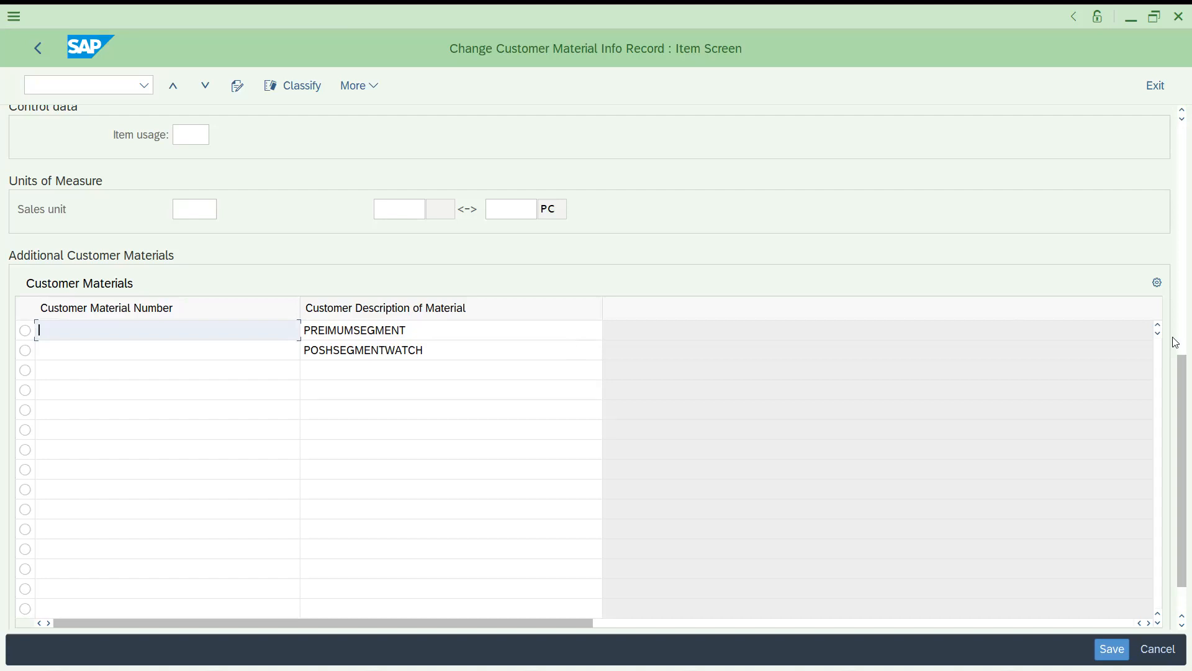
pyautogui.moveTo(1173, 387); pyautogui.dragTo(1174, 230)
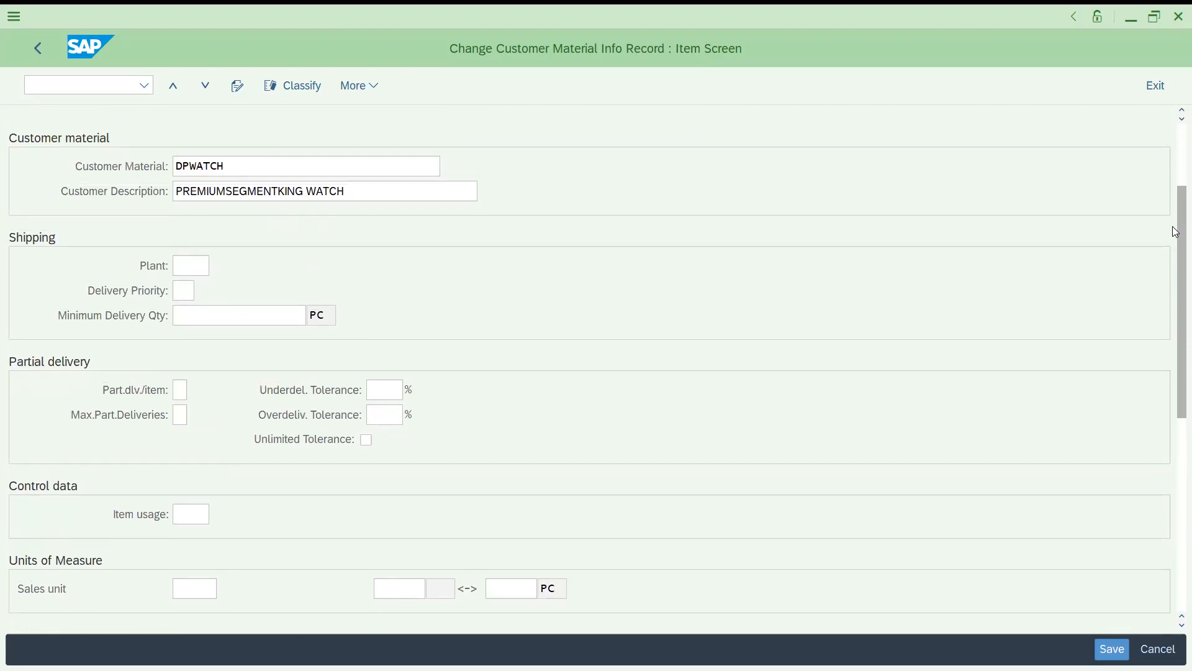
pyautogui.doubleClick(236, 164)
pyautogui.hotkey('ctrl', 'c')
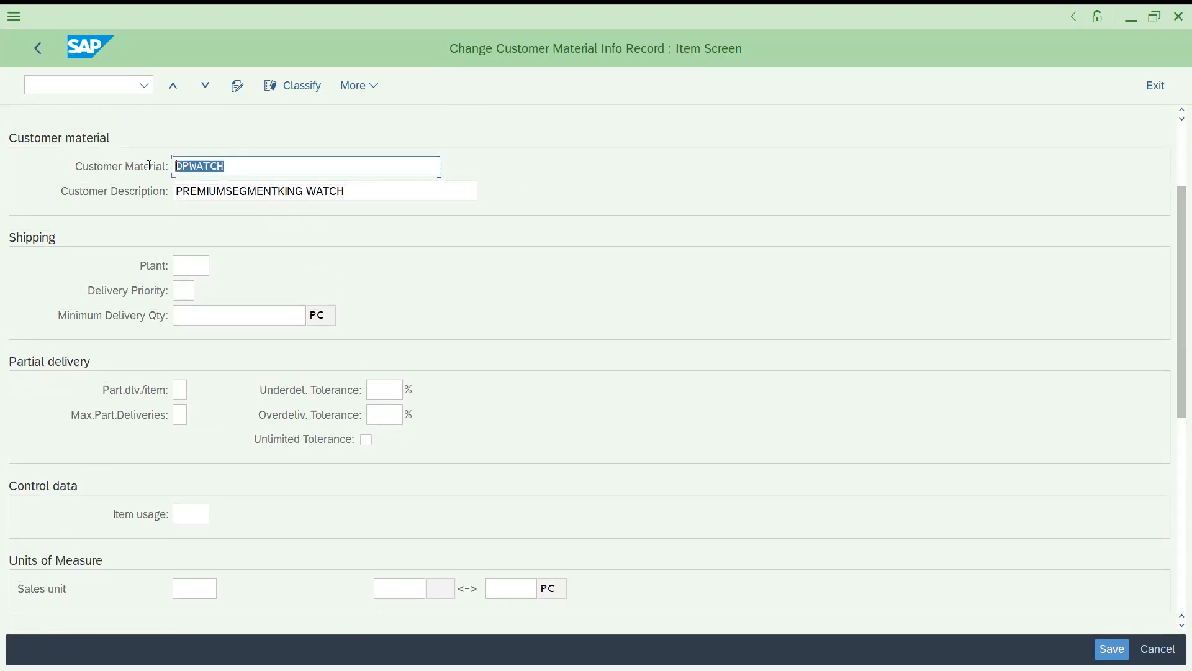
pyautogui.click(469, 293)
pyautogui.moveTo(1175, 358); pyautogui.dragTo(1175, 495)
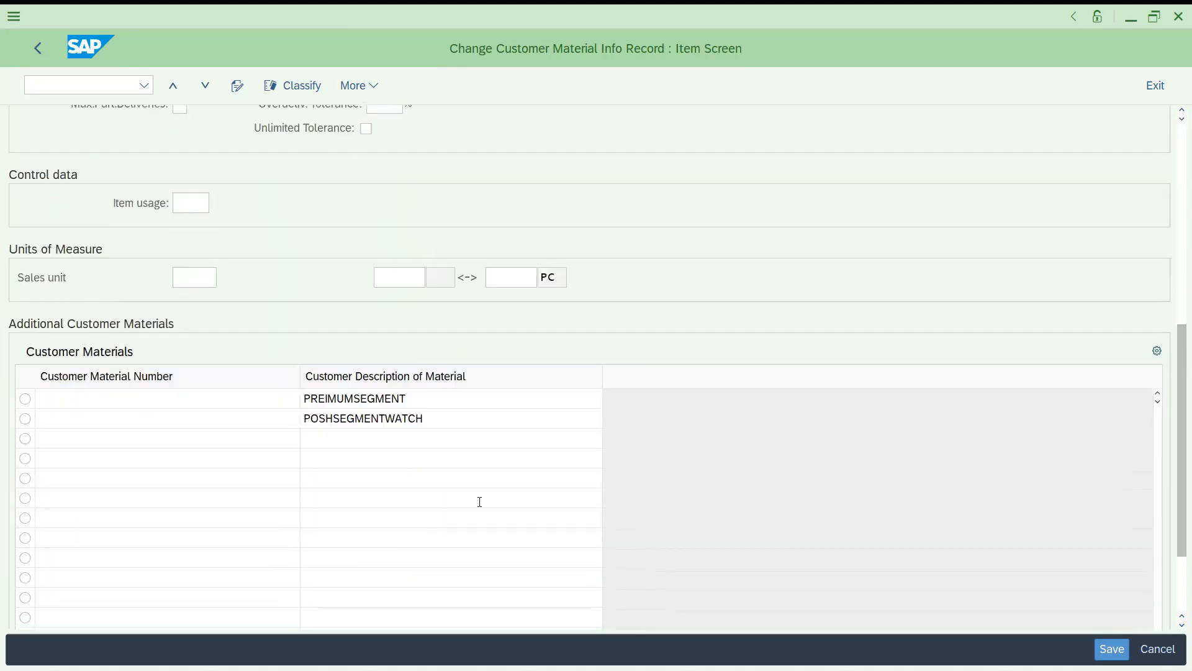
pyautogui.click(254, 400)
pyautogui.hotkey('ctrl', 'v')
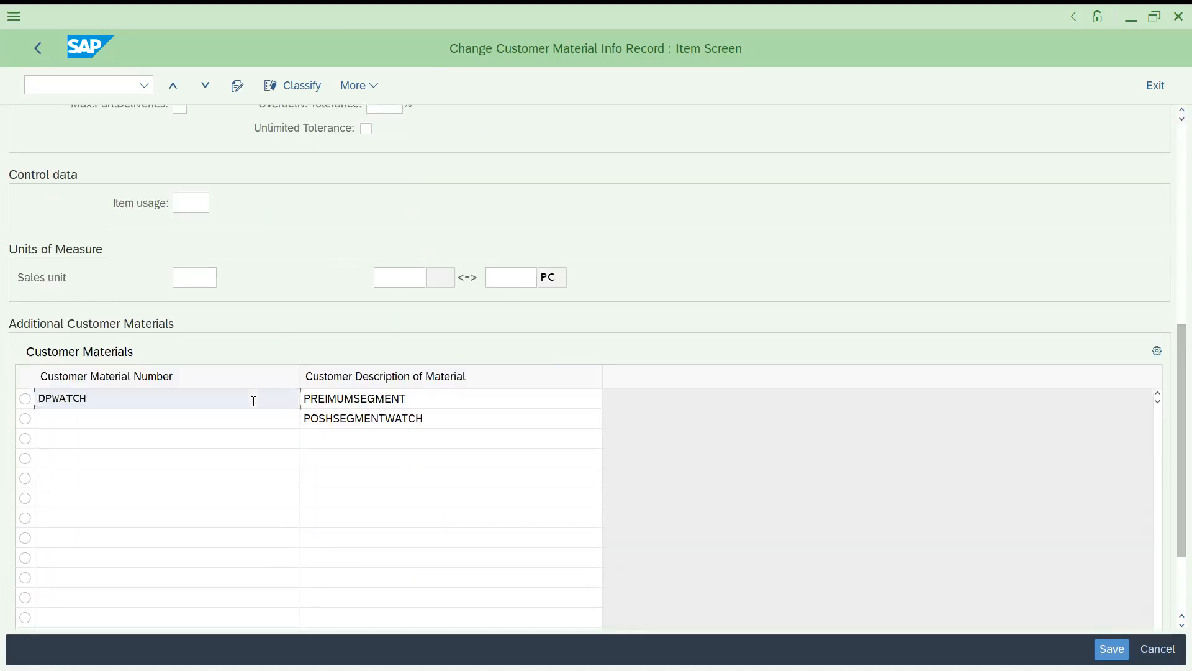
pyautogui.write('1')
# Enter DPWATCH2 as the customer material number of the POSHSEGMENTWATCH row and confirm the entries
pyautogui.click(215, 419)
pyautogui.hotkey('ctrl', 'v')
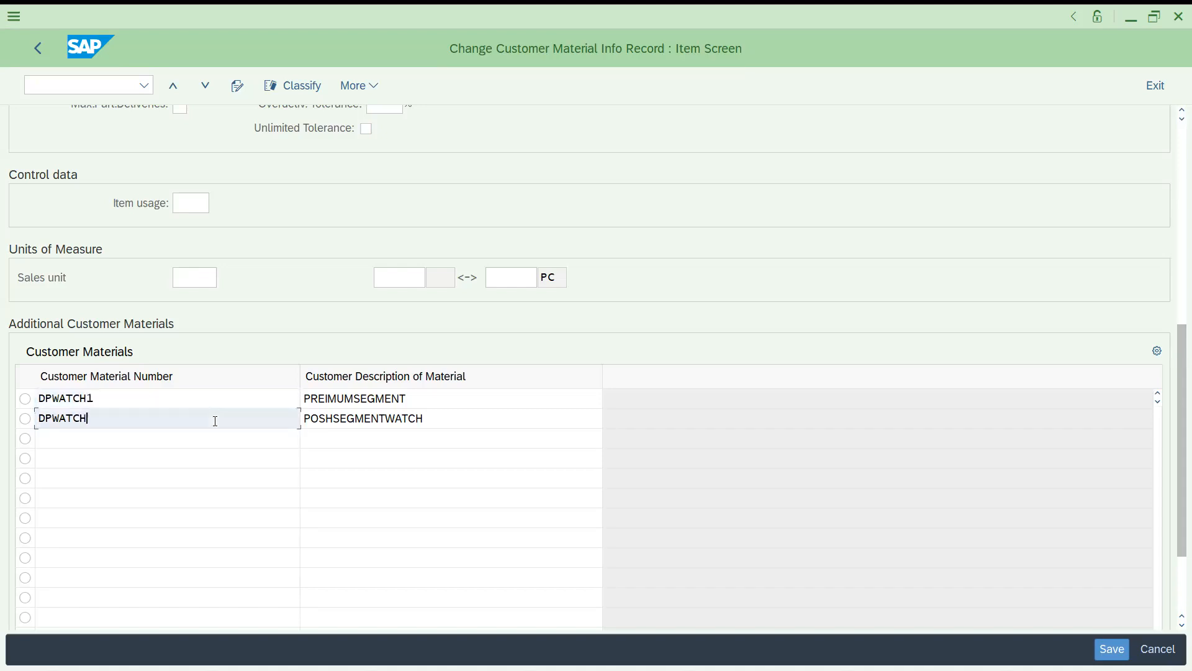
pyautogui.write('2')
pyautogui.press('Return')
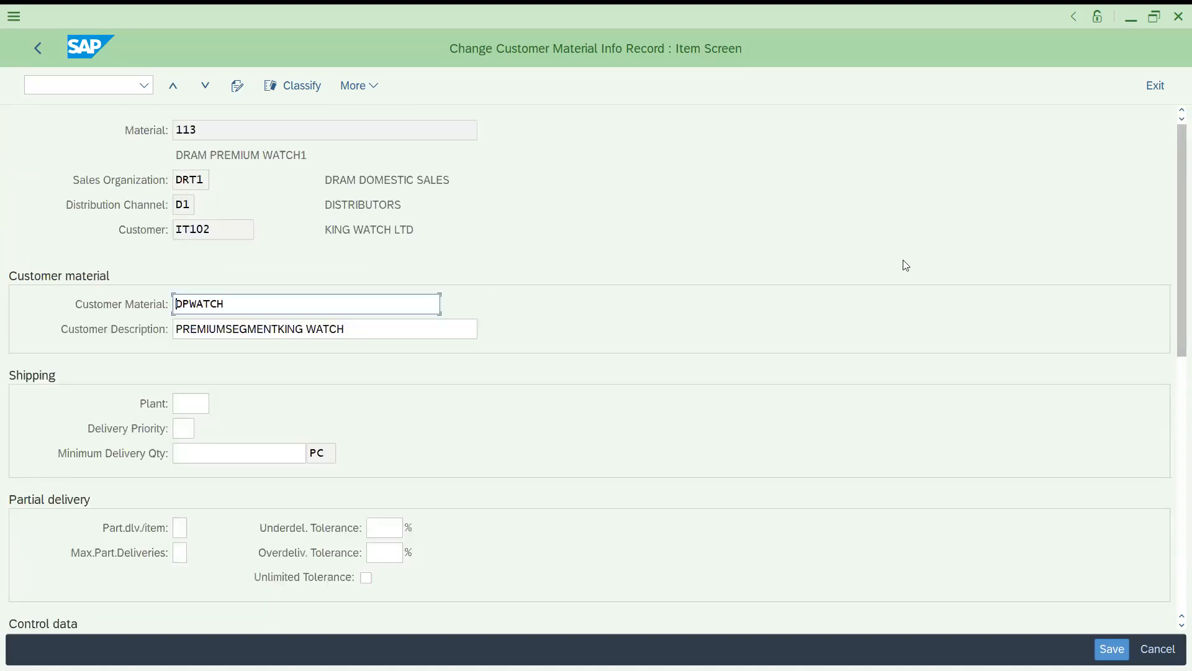
# Check the two additional customer material rows and save the customer-material info record
pyautogui.moveTo(1180, 171); pyautogui.dragTo(1173, 400)
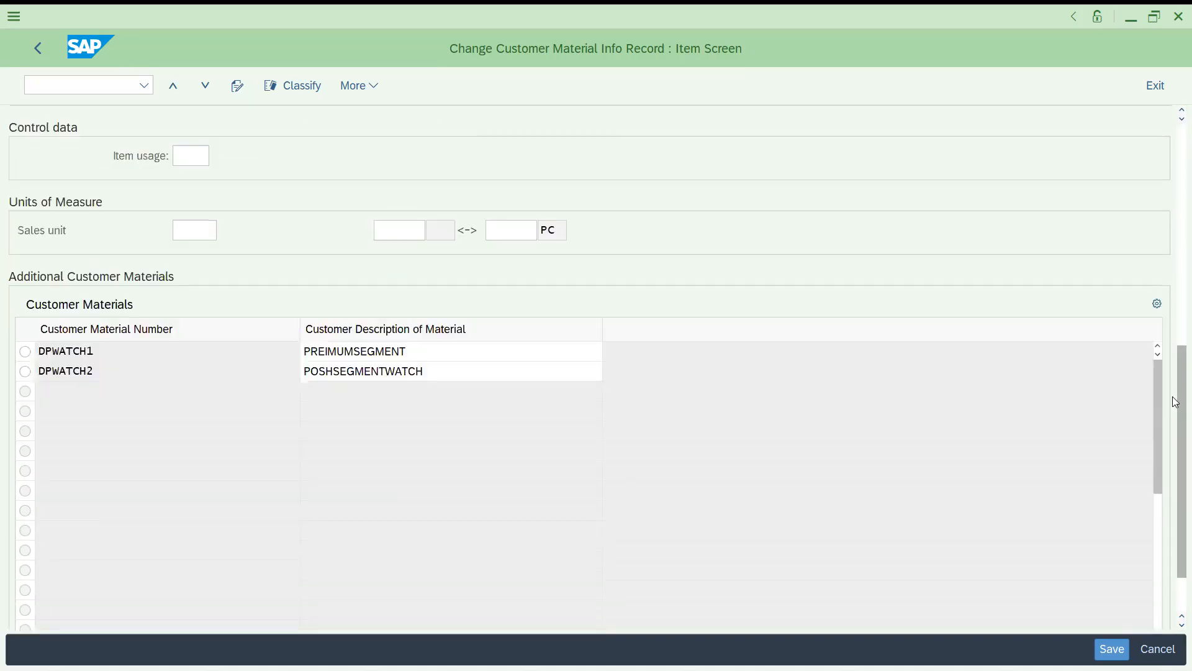
pyautogui.click(25, 352)
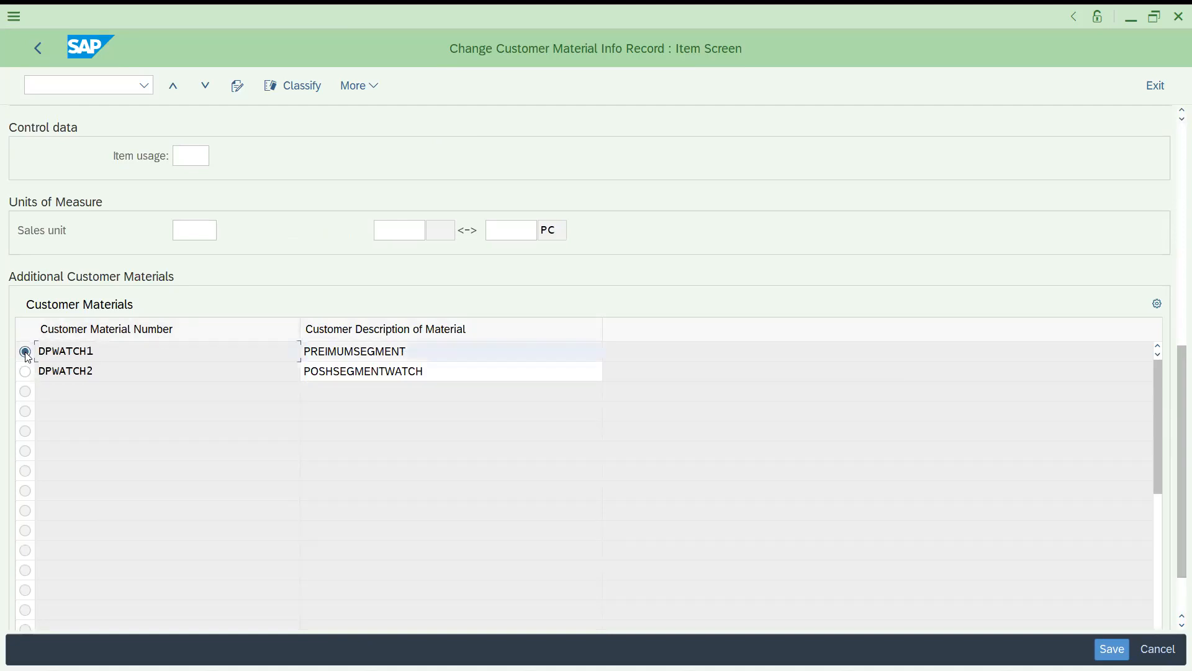
pyautogui.click(26, 371)
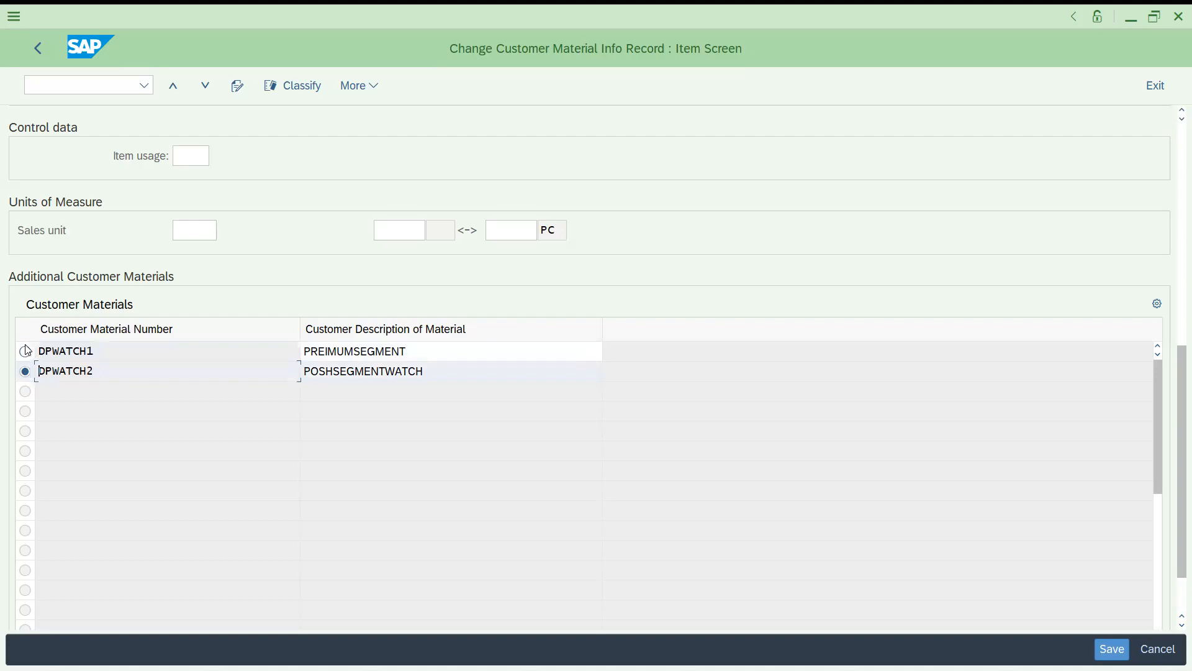
pyautogui.click(25, 352)
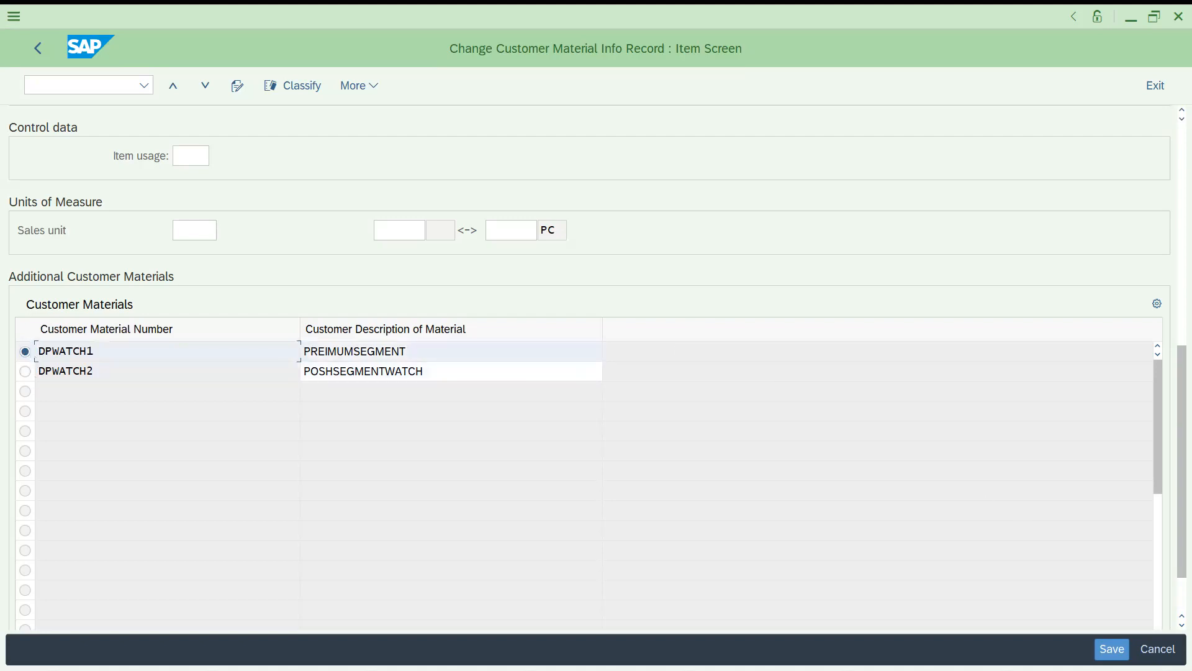
pyautogui.click(1111, 648)
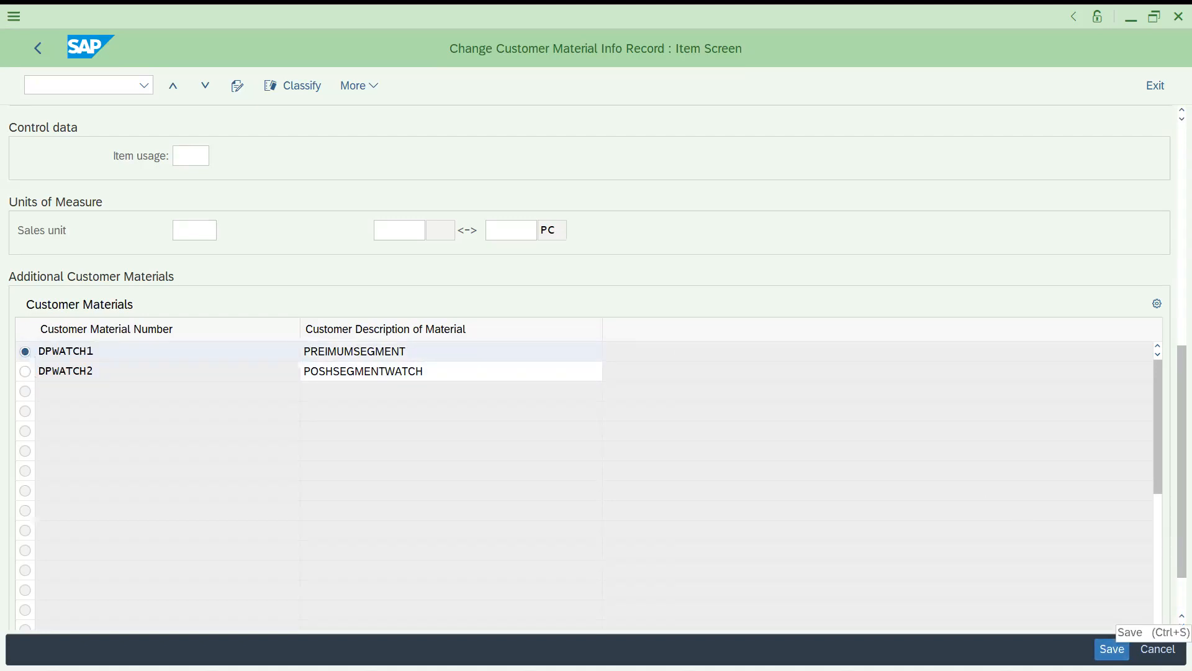
# Create a DOR credit sales order with VA01 for KING WATCH LTD in DRT1, D1, DD, leaving customer reference and payment terms blank
pyautogui.click(70, 90)
pyautogui.write('/nva01')
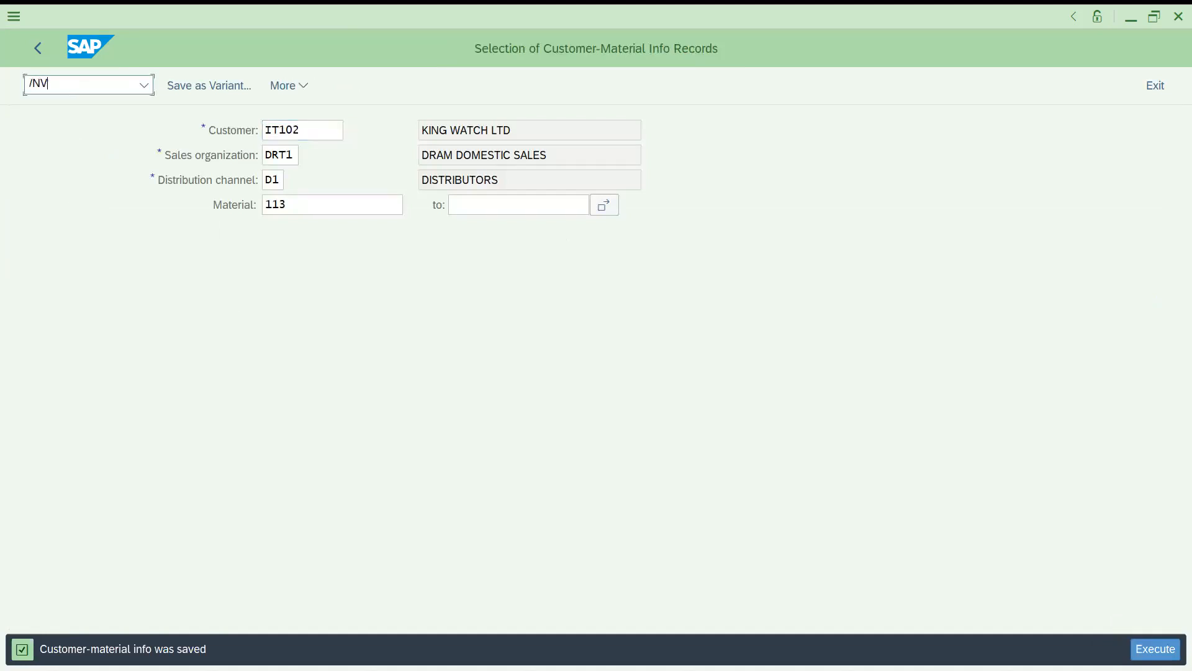
pyautogui.press('Return')
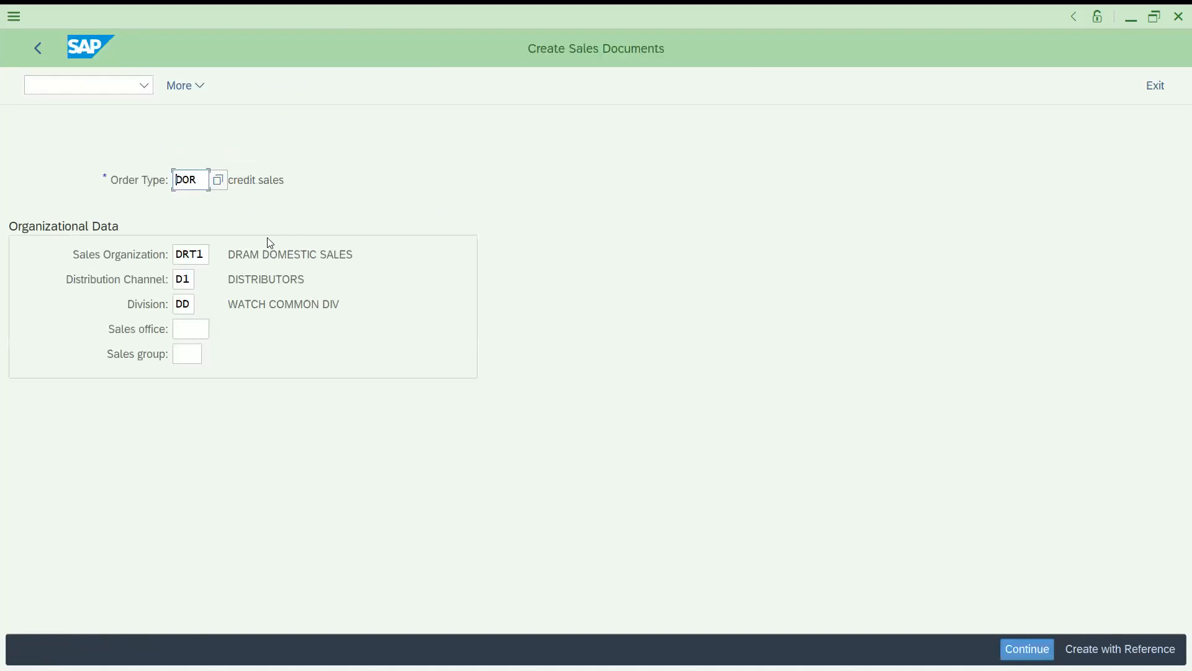
pyautogui.press('Return')
pyautogui.write('IT102')
pyautogui.press('Return')
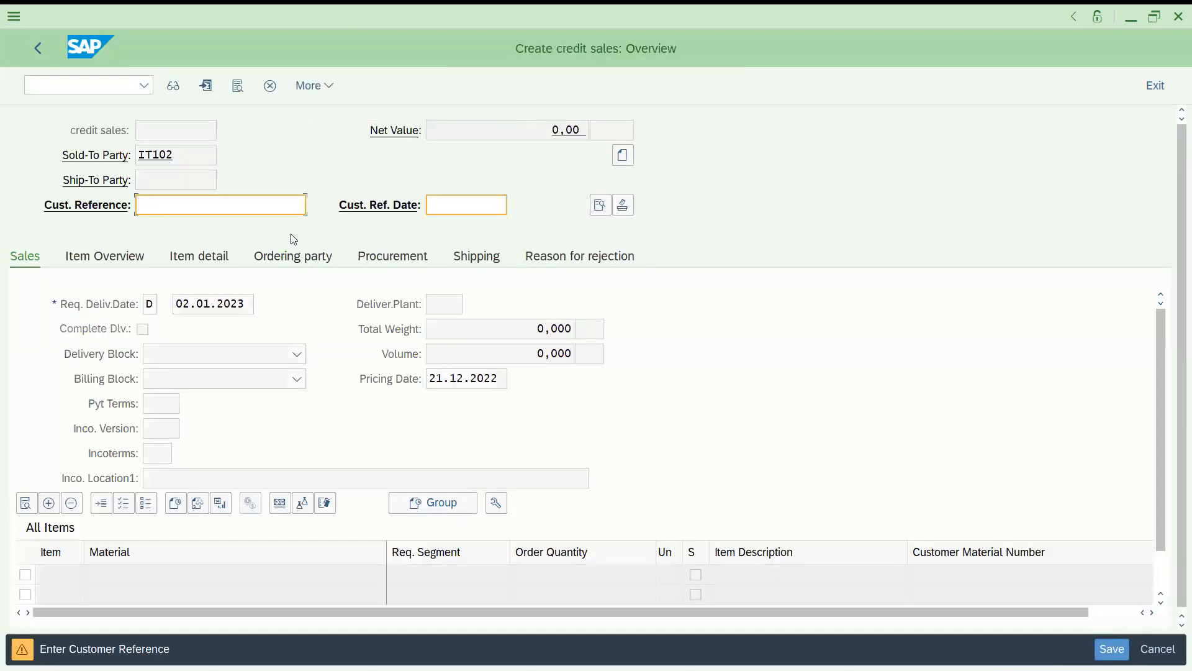
pyautogui.press('Return')
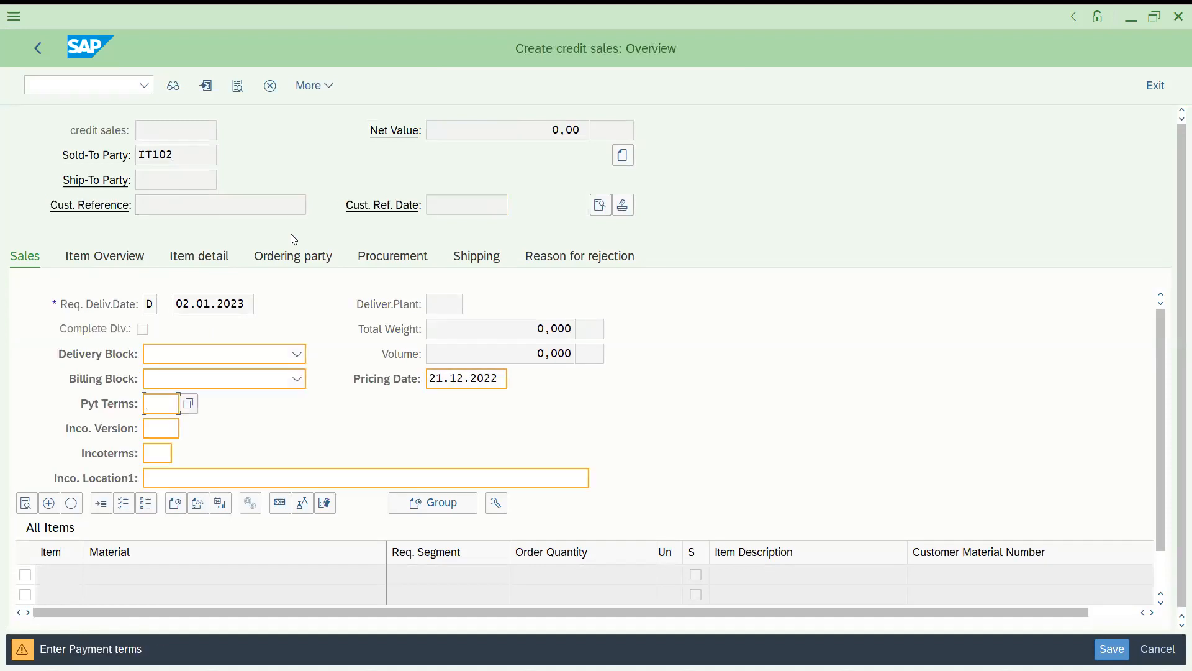
pyautogui.press('Return')
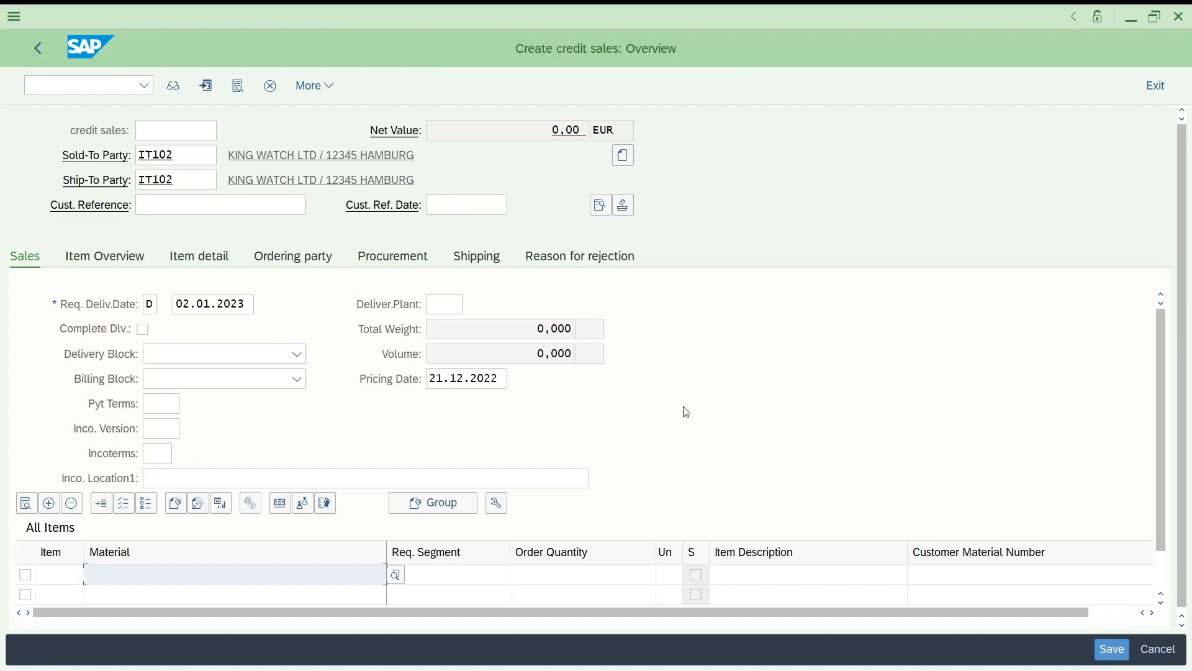
# Add customer material DPWATCH1 with an order quantity of 5 as the first item in the order's item overview
pyautogui.click(126, 250)
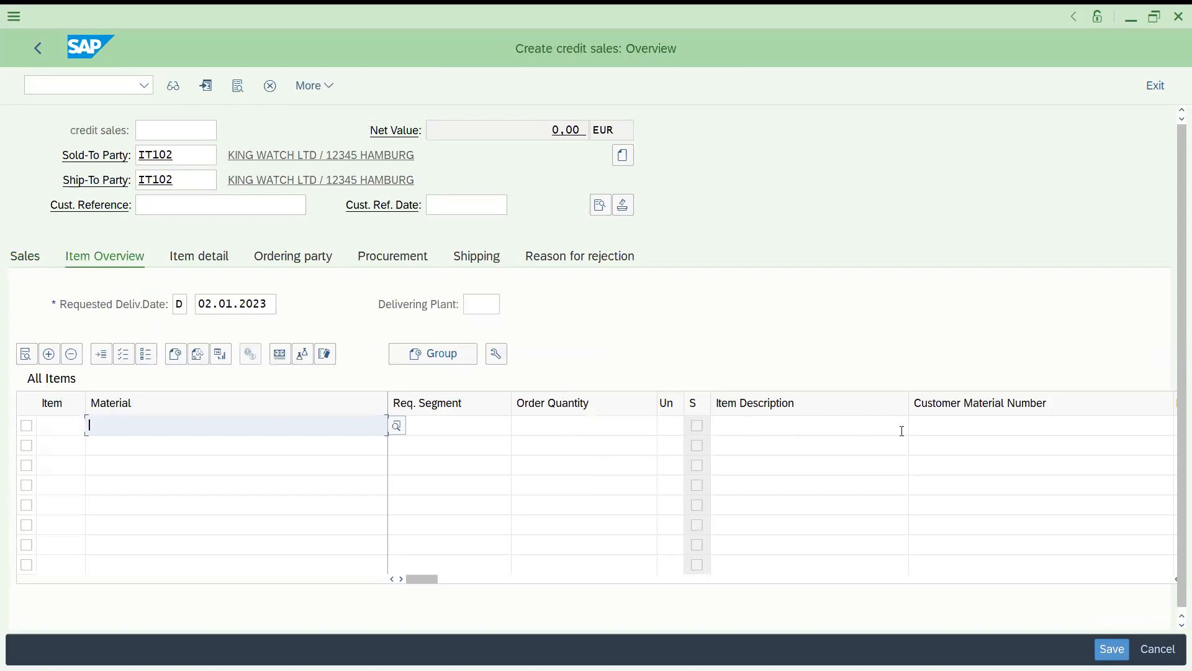
pyautogui.click(911, 432)
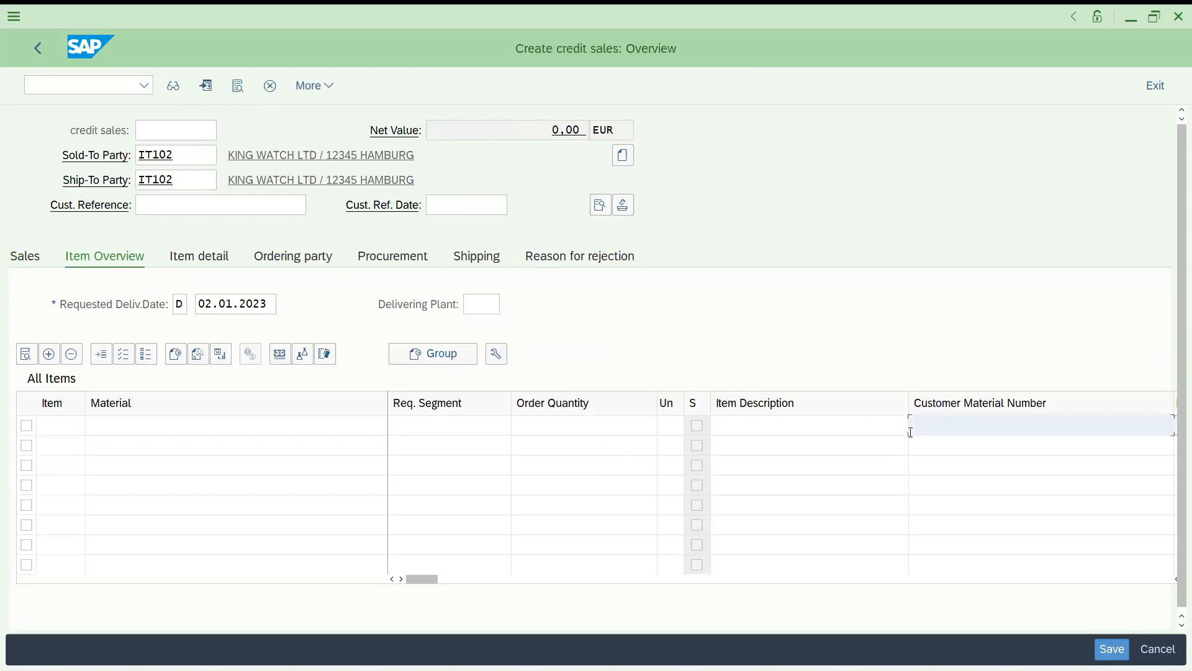
pyautogui.write('DPWATCH1')
pyautogui.click(634, 431)
pyautogui.write('5')
pyautogui.press('Return')
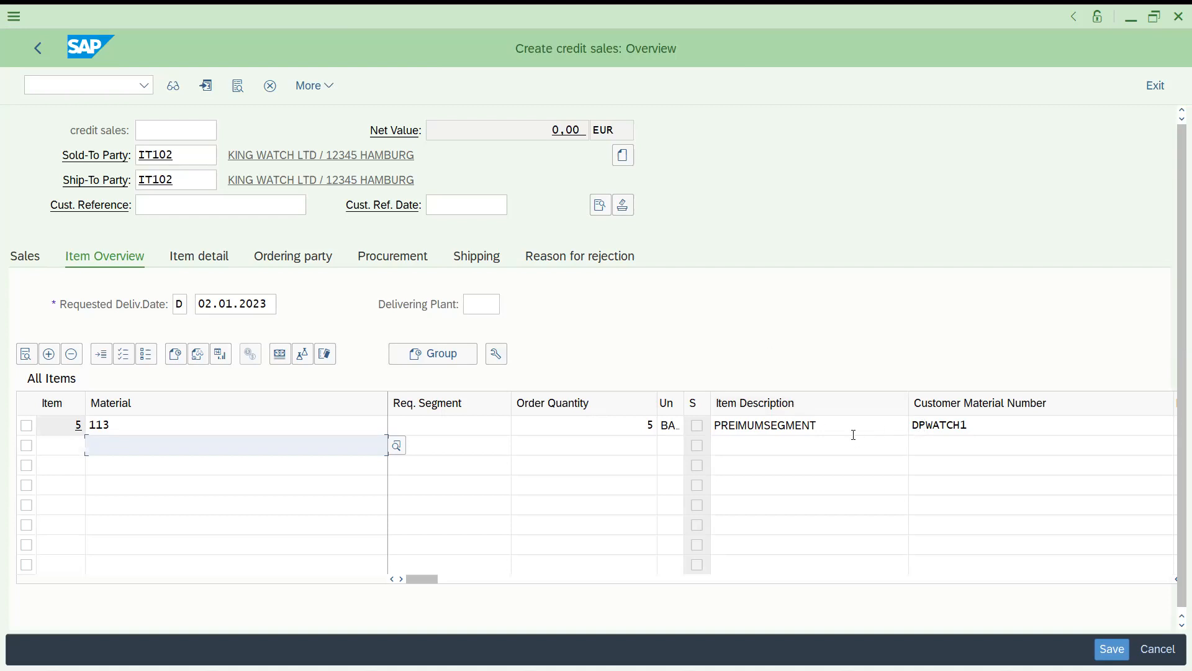
# Add customer material DPWATCH with an order quantity of 1 as the second order item
pyautogui.click(926, 445)
pyautogui.write('D')
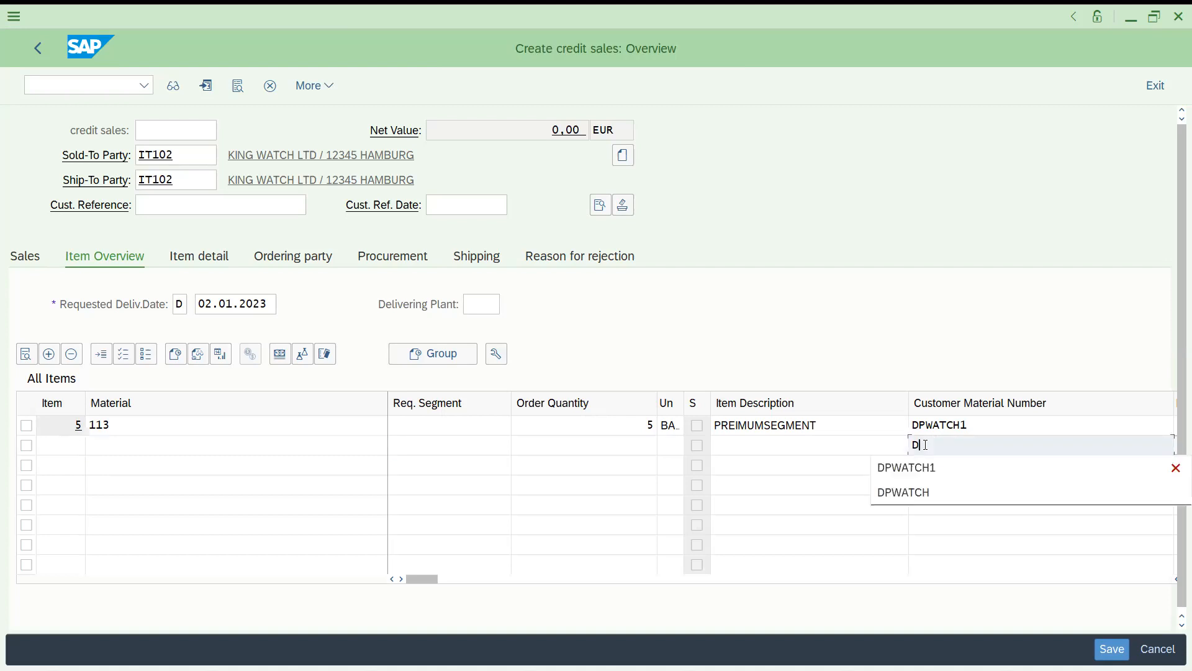
pyautogui.press('BackSpace')
pyautogui.write('DPWATCH')
pyautogui.click(647, 443)
pyautogui.write('1')
pyautogui.press('Return')
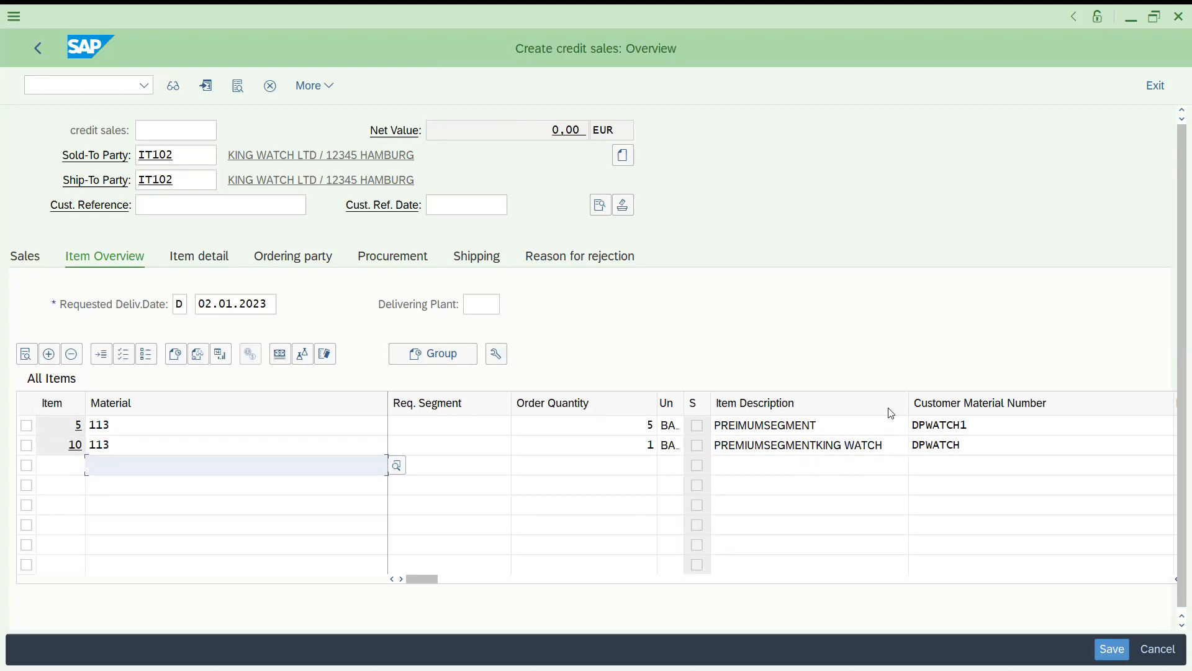
# Add customer material DPWATCH2 with an order quantity of 6 as the third order item
pyautogui.click(925, 463)
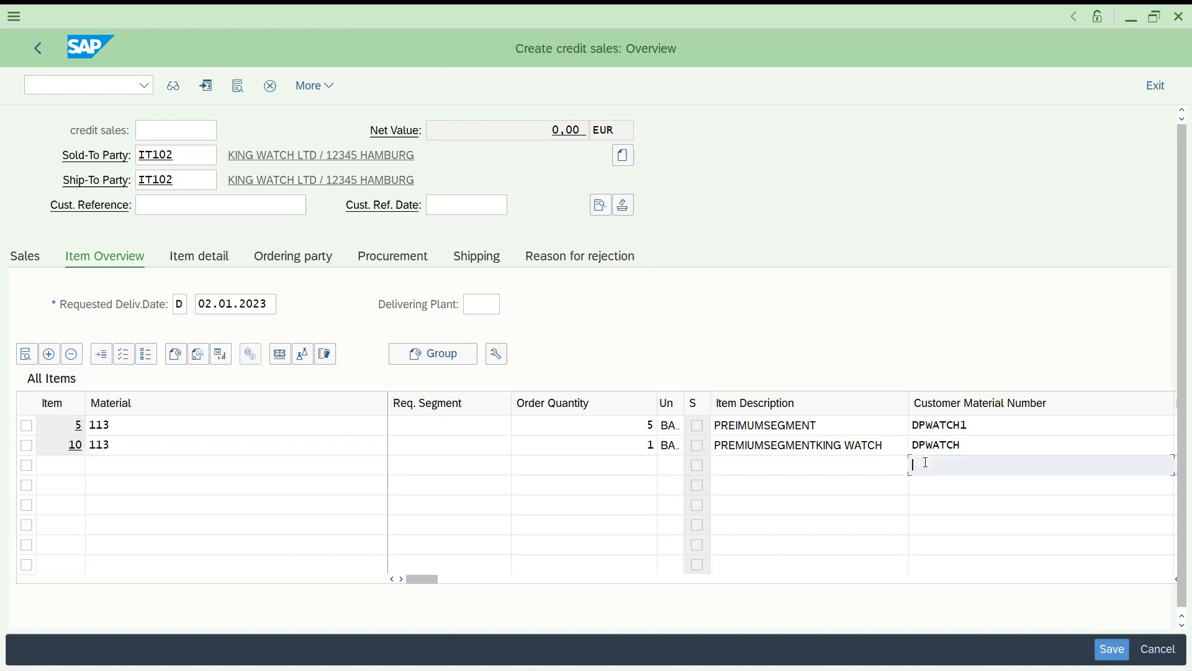
pyautogui.write('DPWATCH2')
pyautogui.click(632, 459)
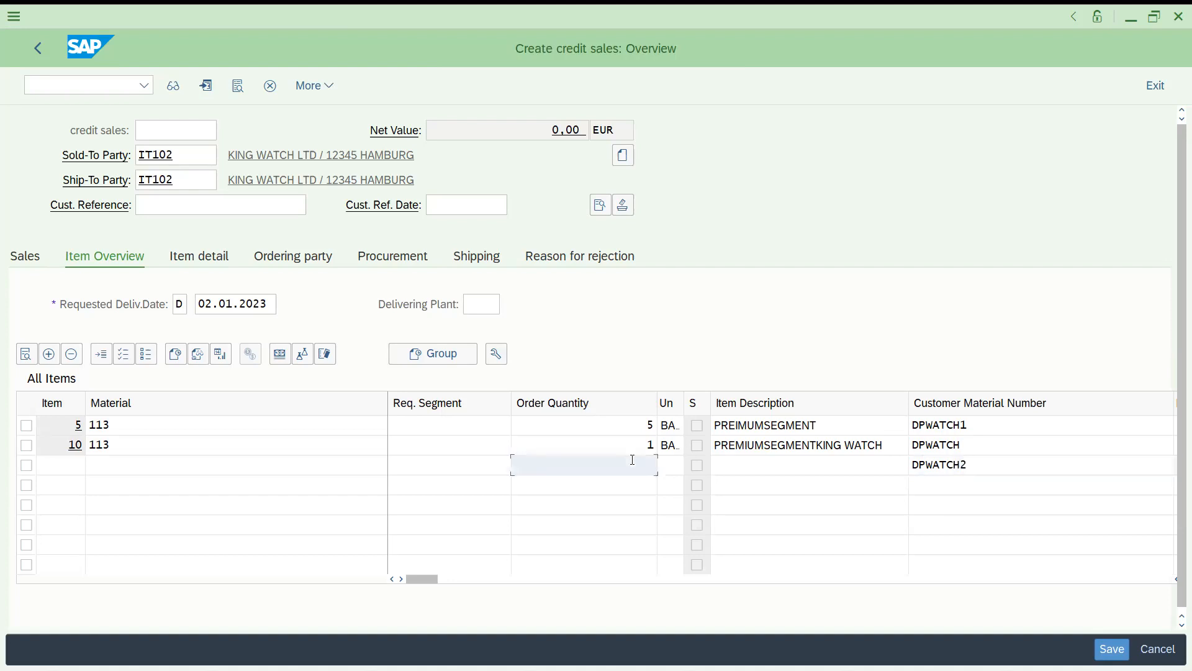
pyautogui.write('6')
pyautogui.press('Return')
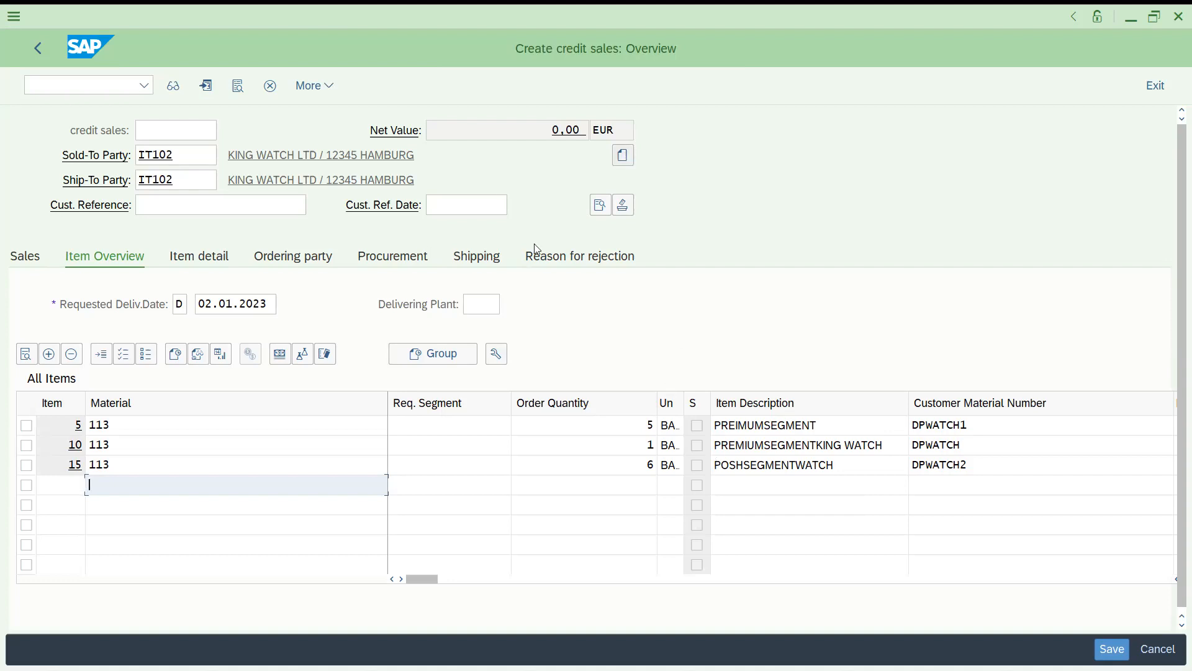
# Leave the order unsaved and open the customer master of KING WATCH LTD for changing with XD02
pyautogui.hotkey('alt', 'Tab')
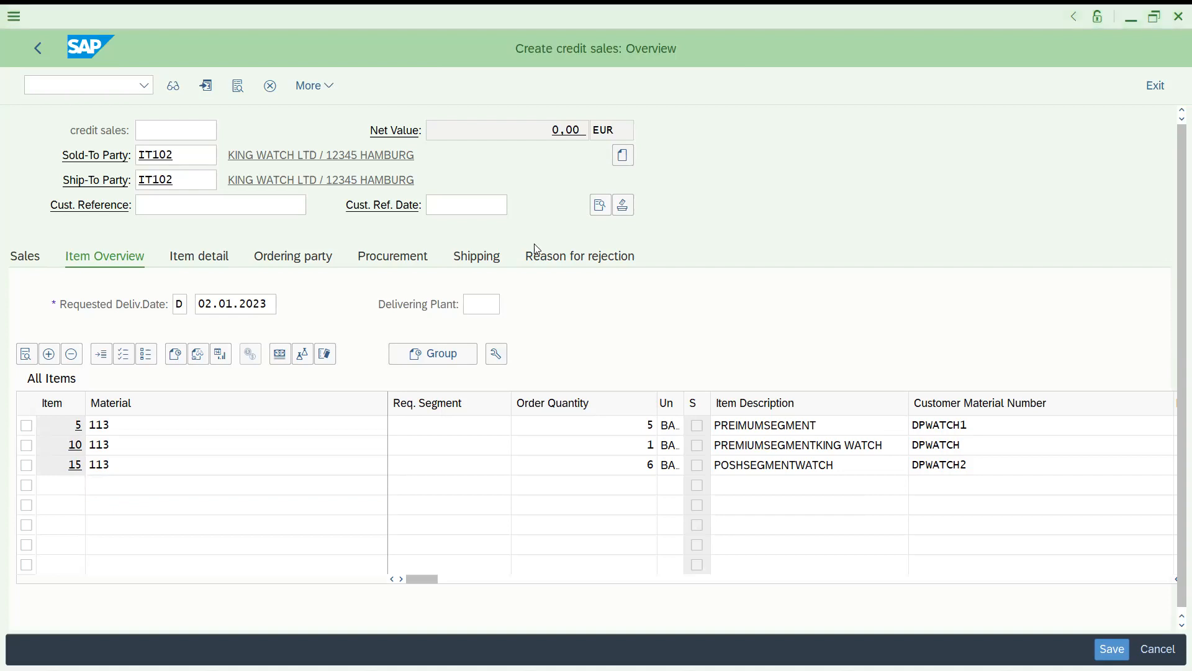
pyautogui.click(63, 85)
pyautogui.write('/NXD02')
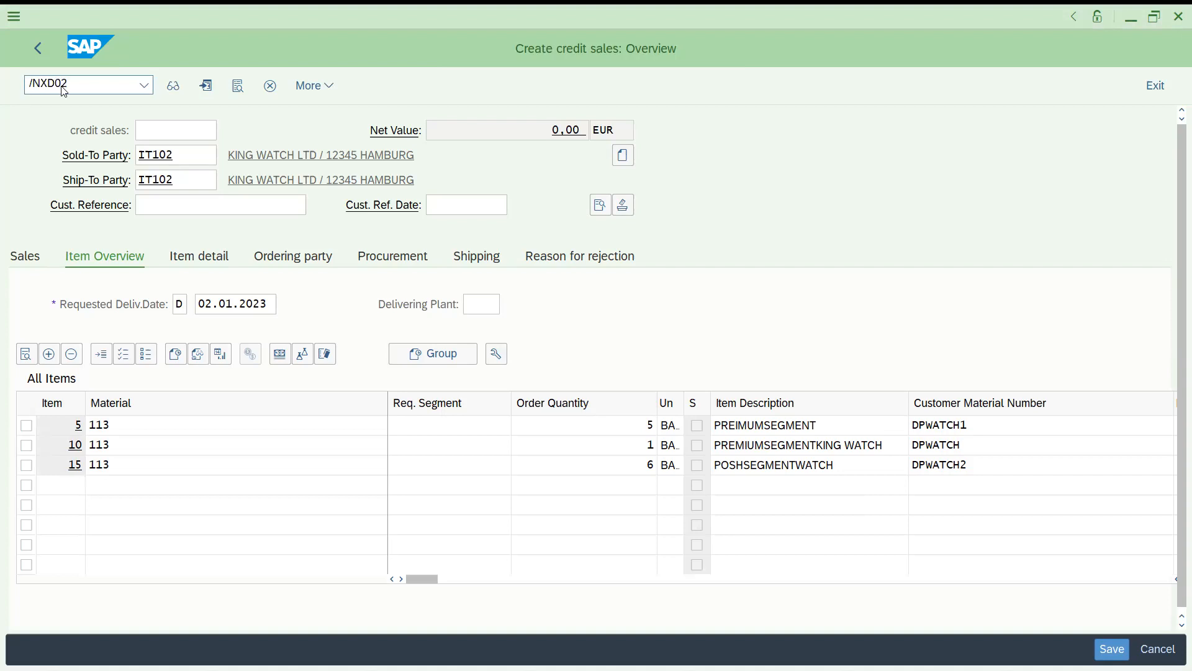
pyautogui.press('Return')
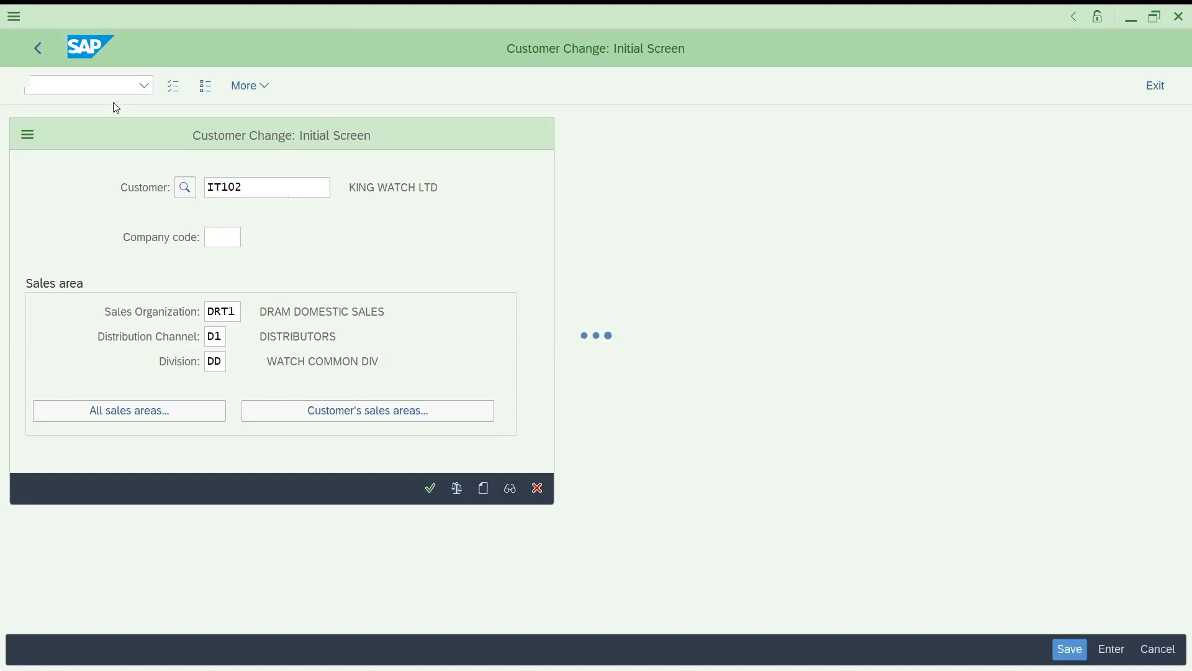
# Display the customer-material info record of KING WATCH LTD for material 113 in DRT1, D1 and examine its additional customer materials
pyautogui.click(79, 87)
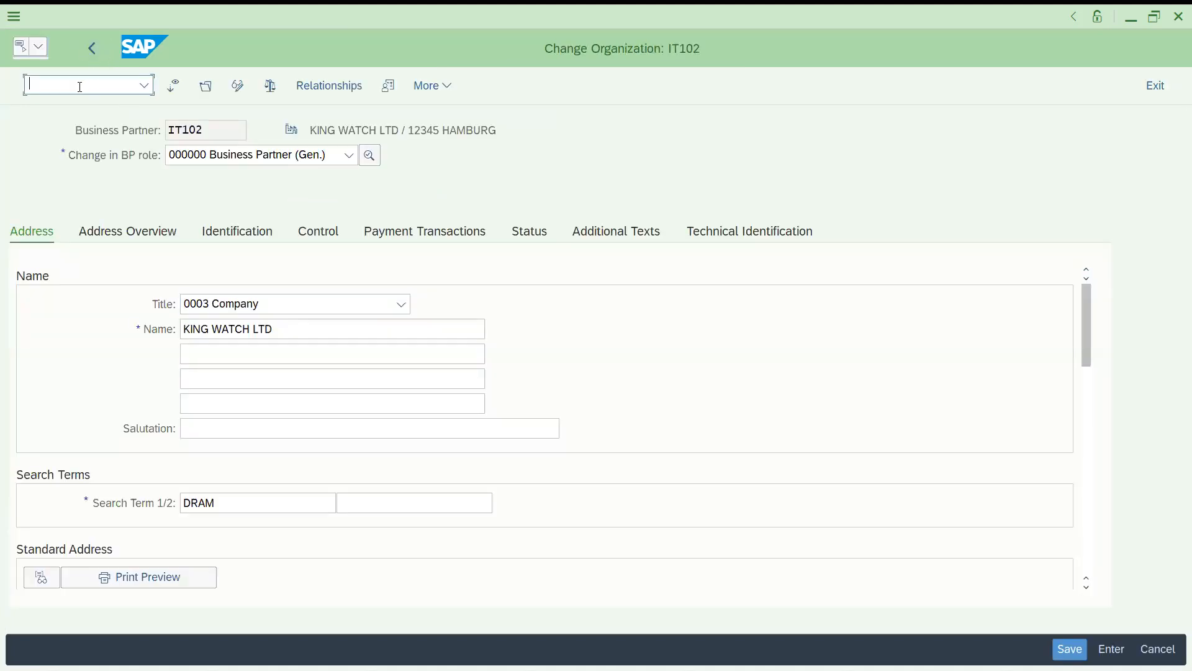
pyautogui.write('/NVD')
pyautogui.press('Return')
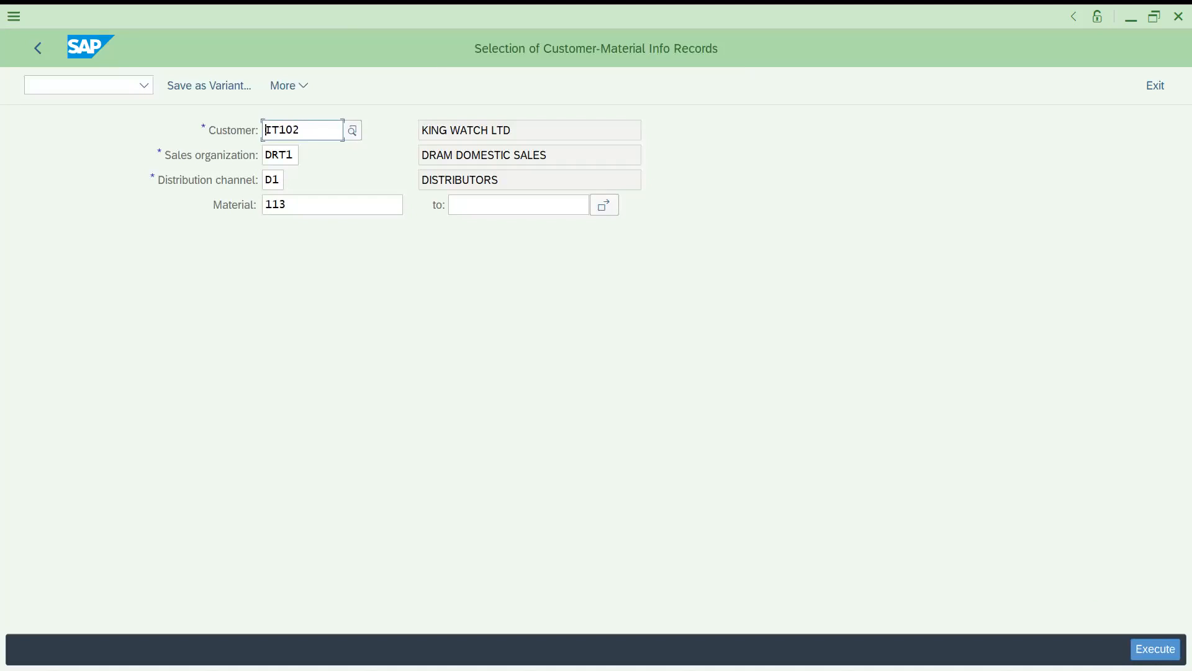
pyautogui.press('F8')
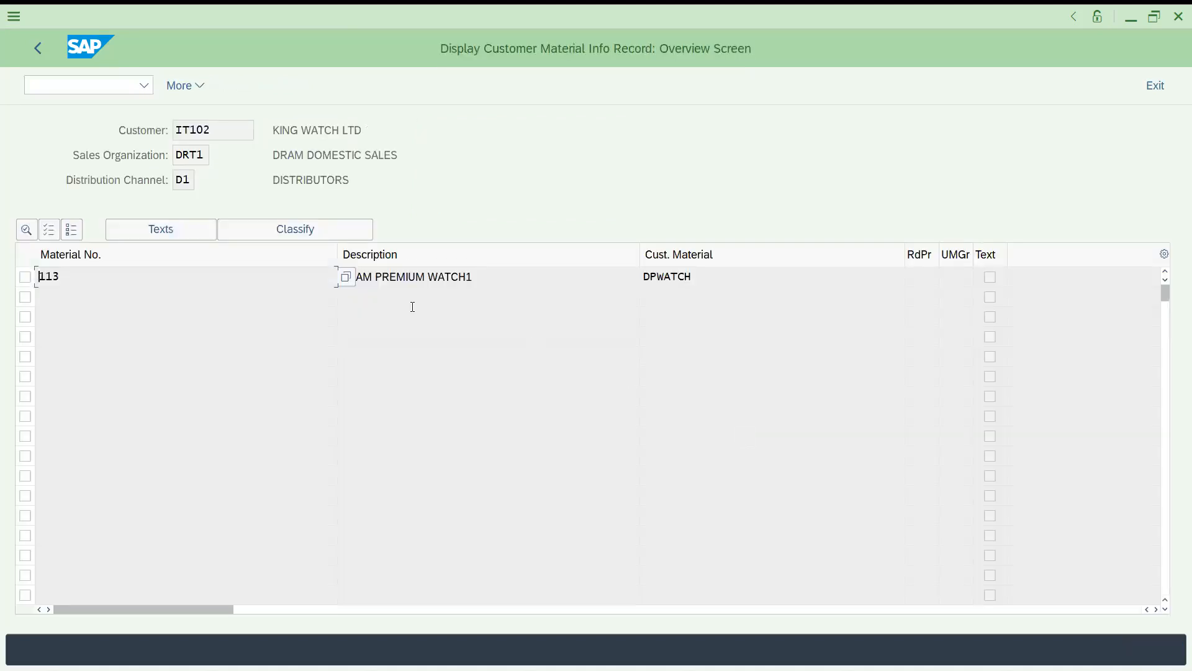
pyautogui.doubleClick(181, 278)
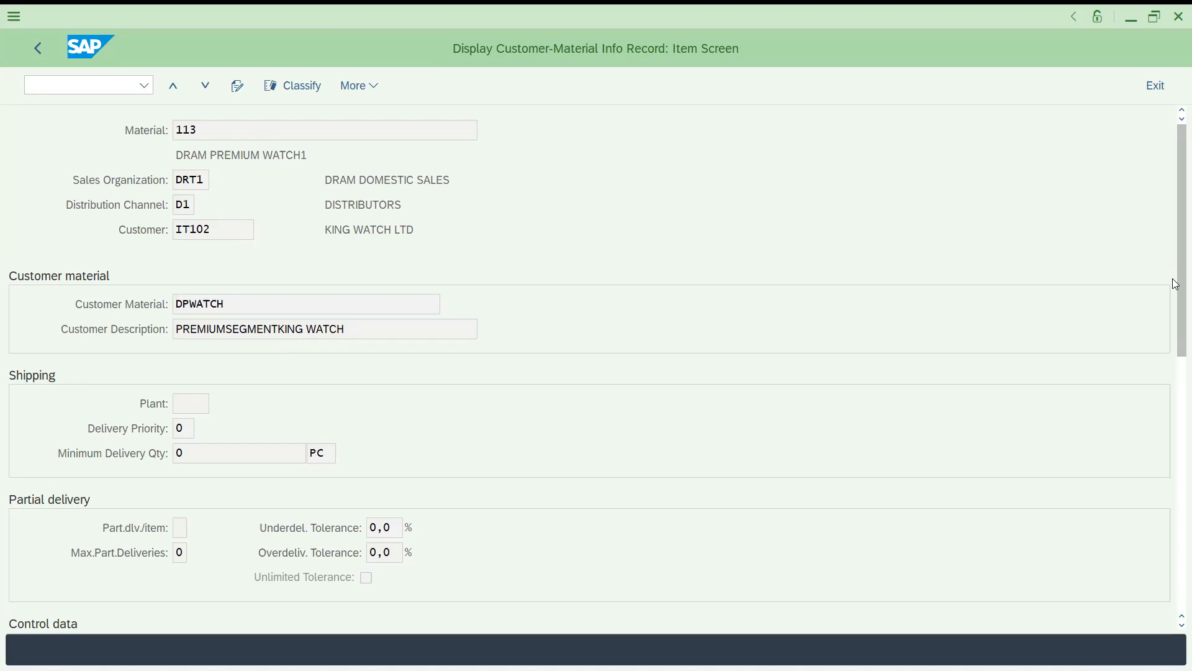
pyautogui.click(1152, 21)
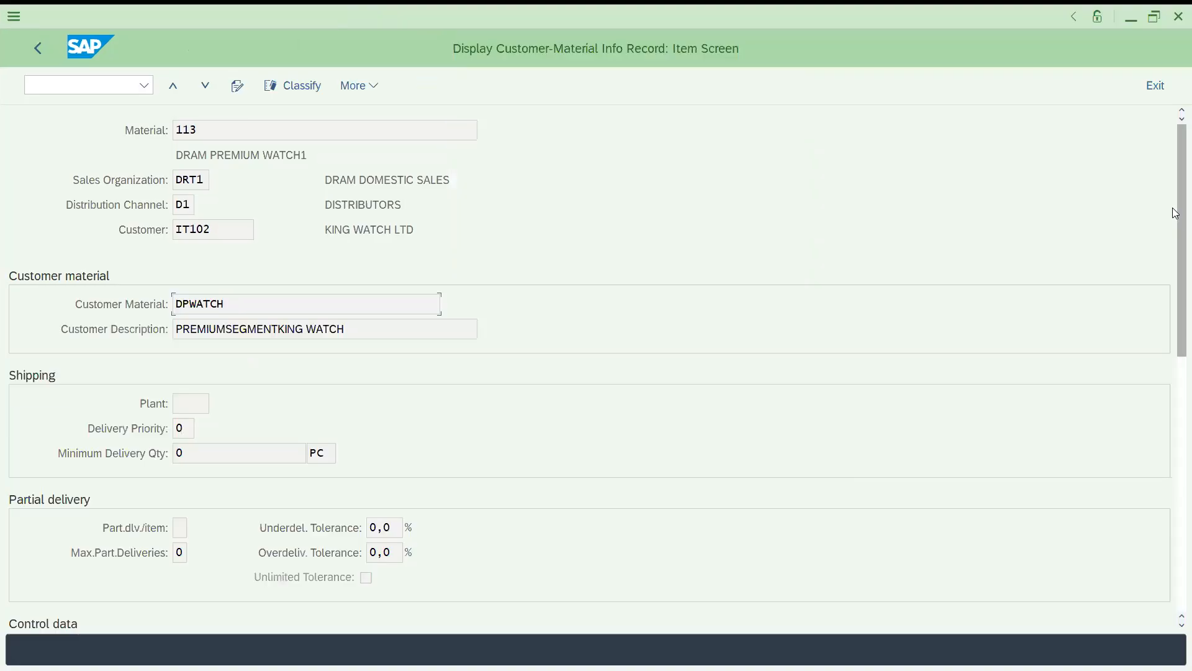
pyautogui.moveTo(1173, 209); pyautogui.dragTo(1172, 397)
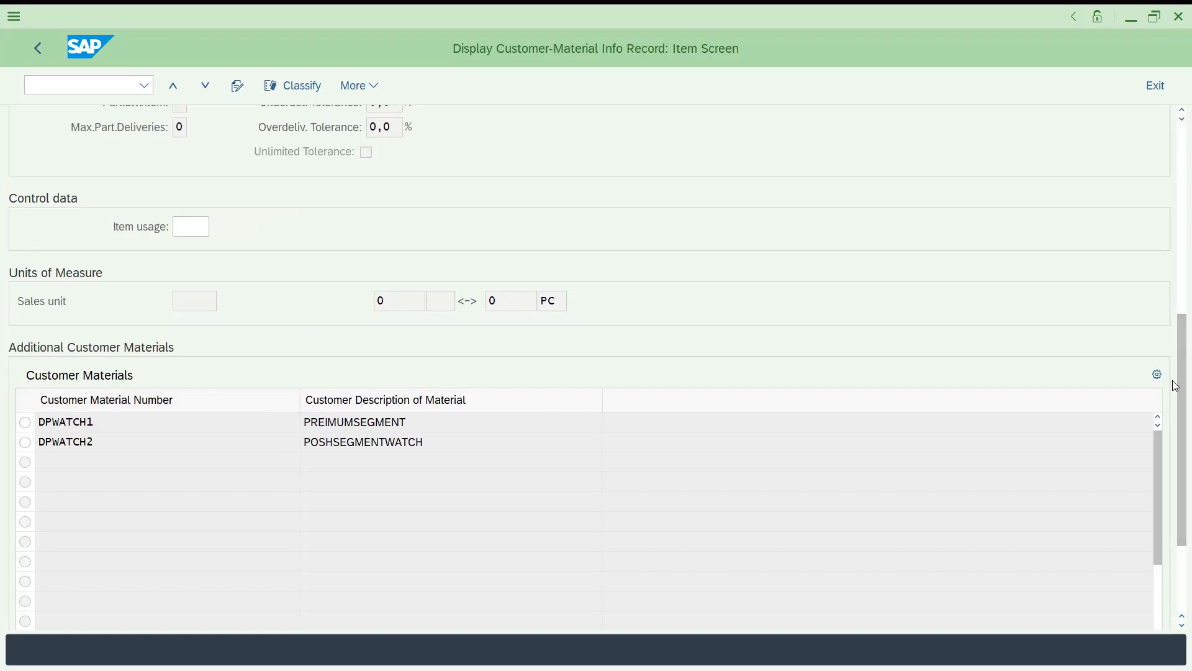
pyautogui.doubleClick(534, 62)
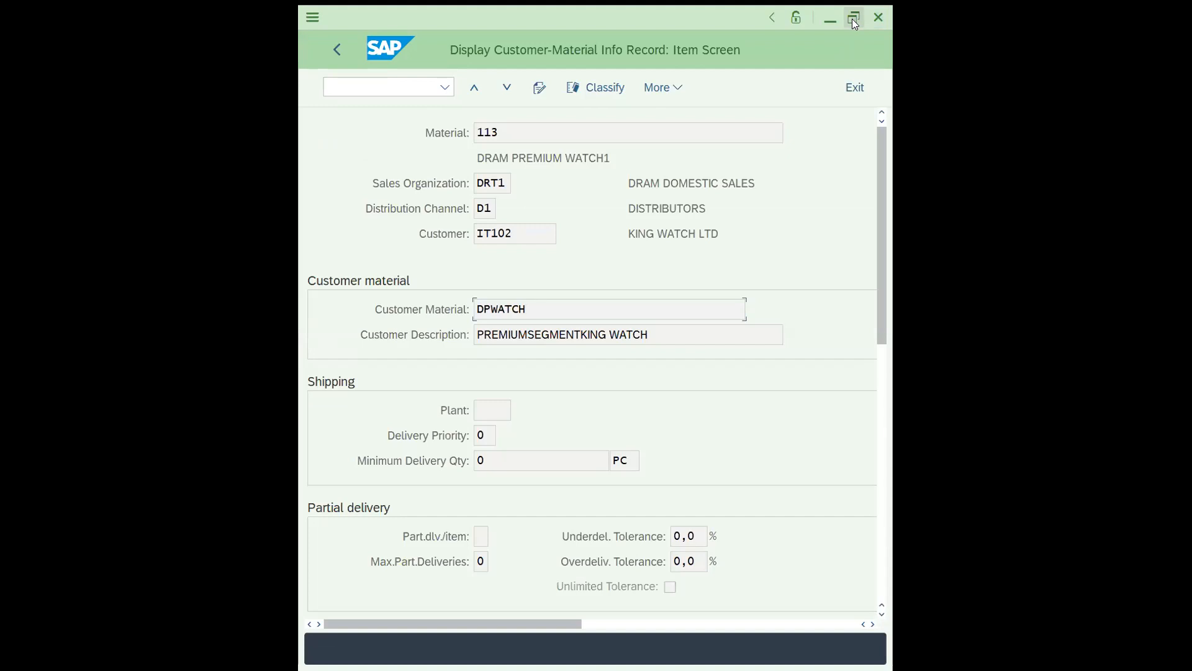
# Review the item details of material 113's info record down to the additional customer materials, and return to the record overview
pyautogui.click(854, 18)
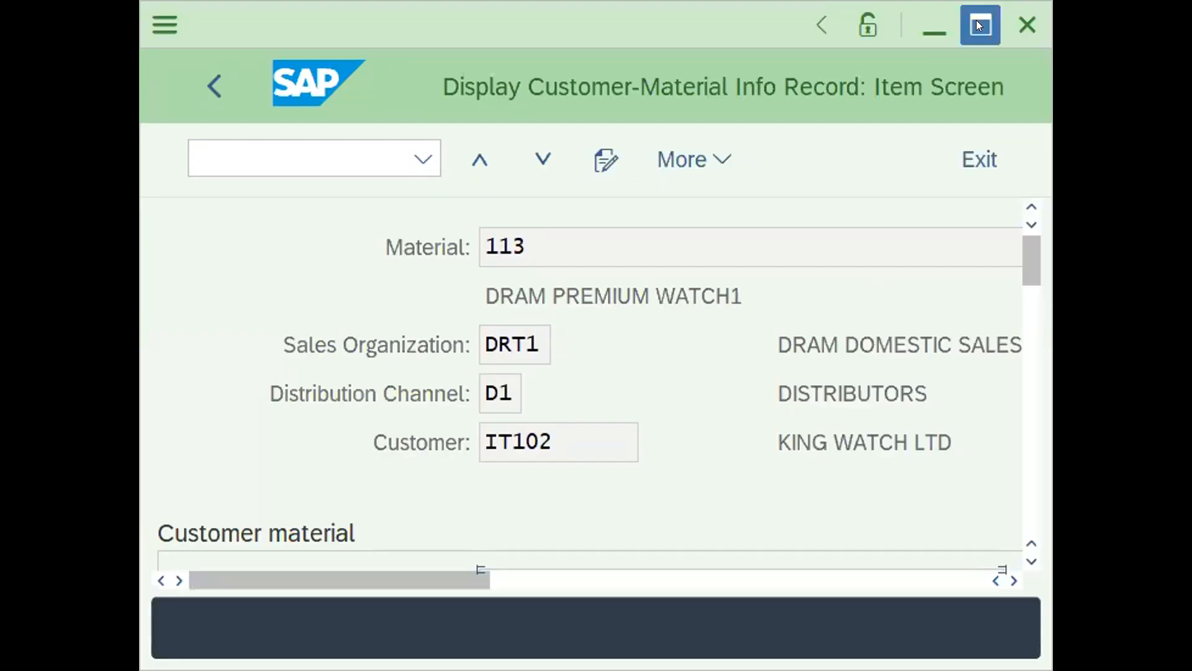
pyautogui.click(980, 25)
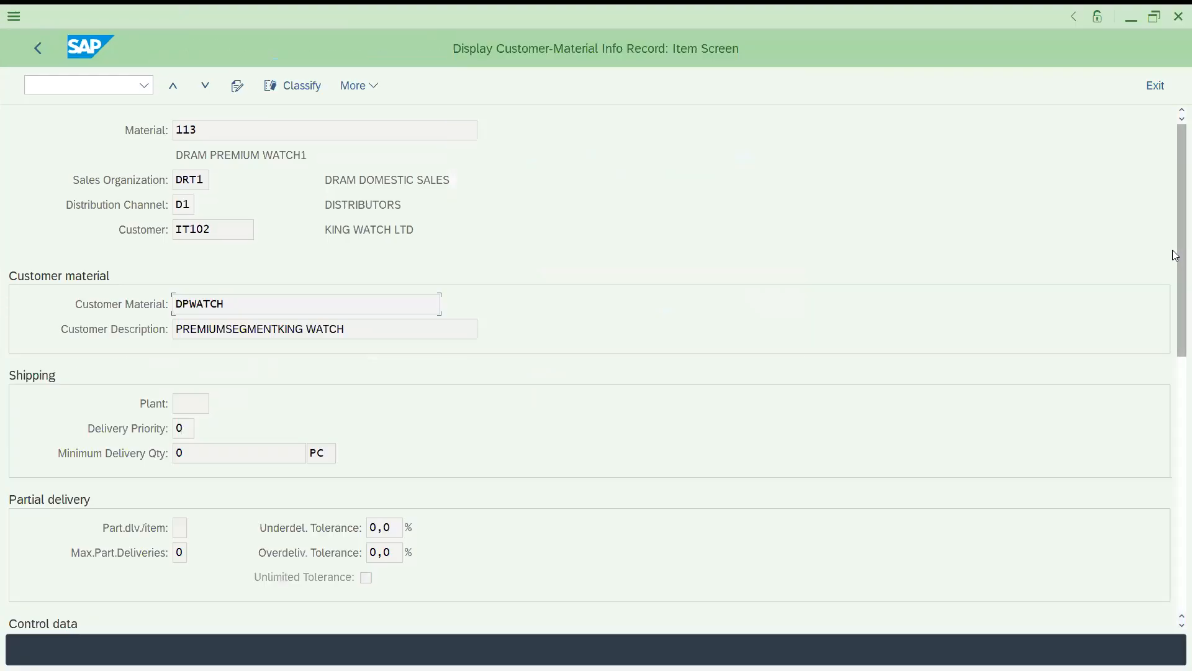
pyautogui.scroll(-1, 1176, 290)
pyautogui.moveTo(1175, 290); pyautogui.dragTo(1176, 405)
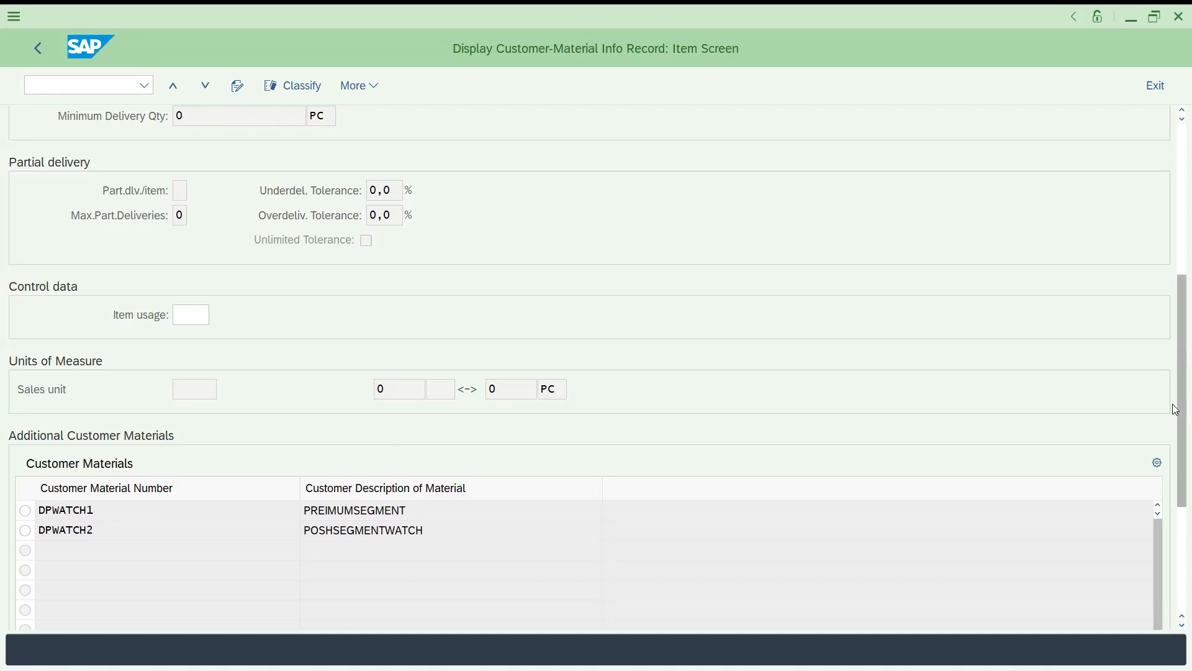
pyautogui.moveTo(1175, 410); pyautogui.dragTo(1176, 372)
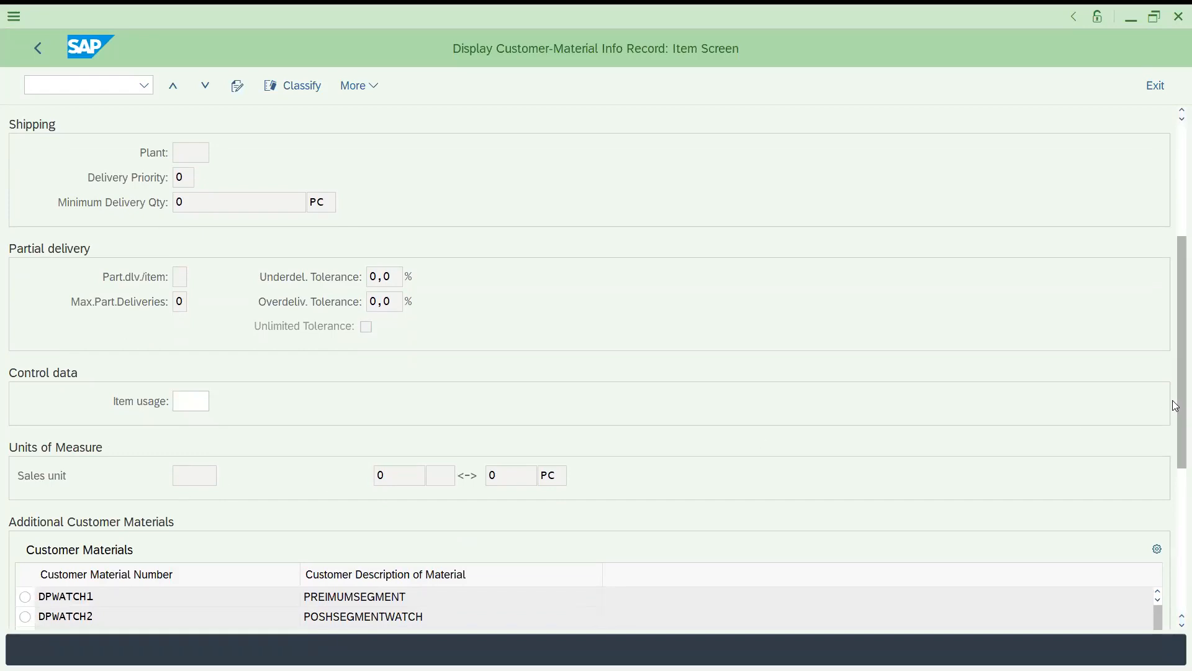
pyautogui.moveTo(1173, 410); pyautogui.dragTo(1176, 180)
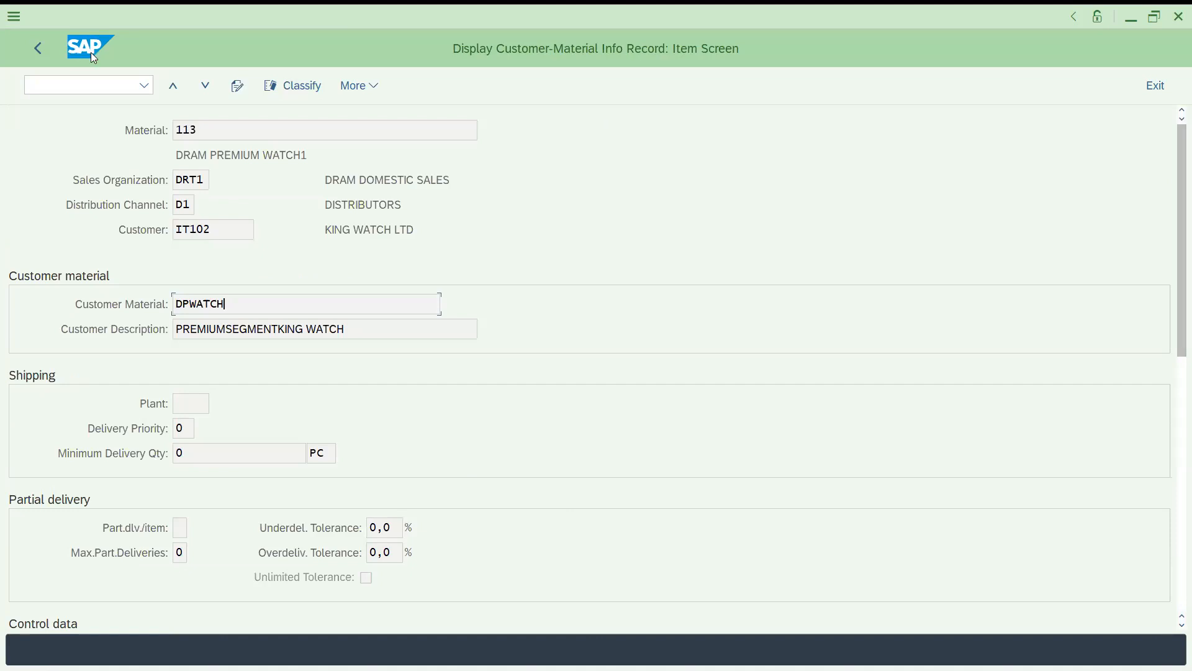
pyautogui.click(38, 48)
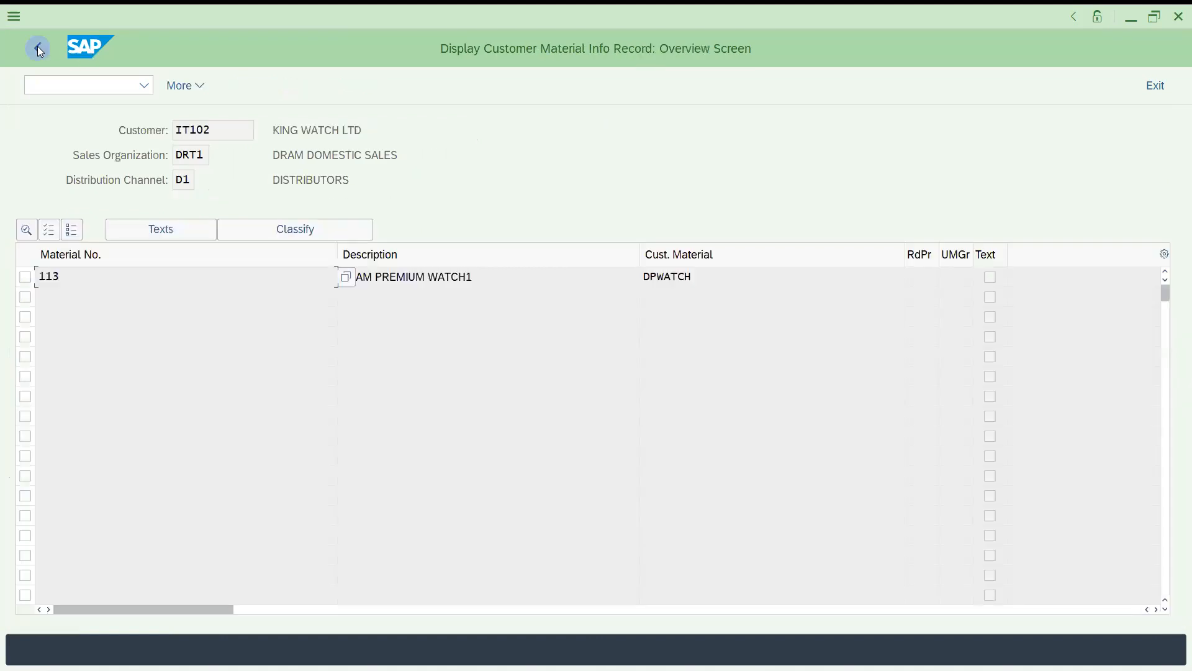